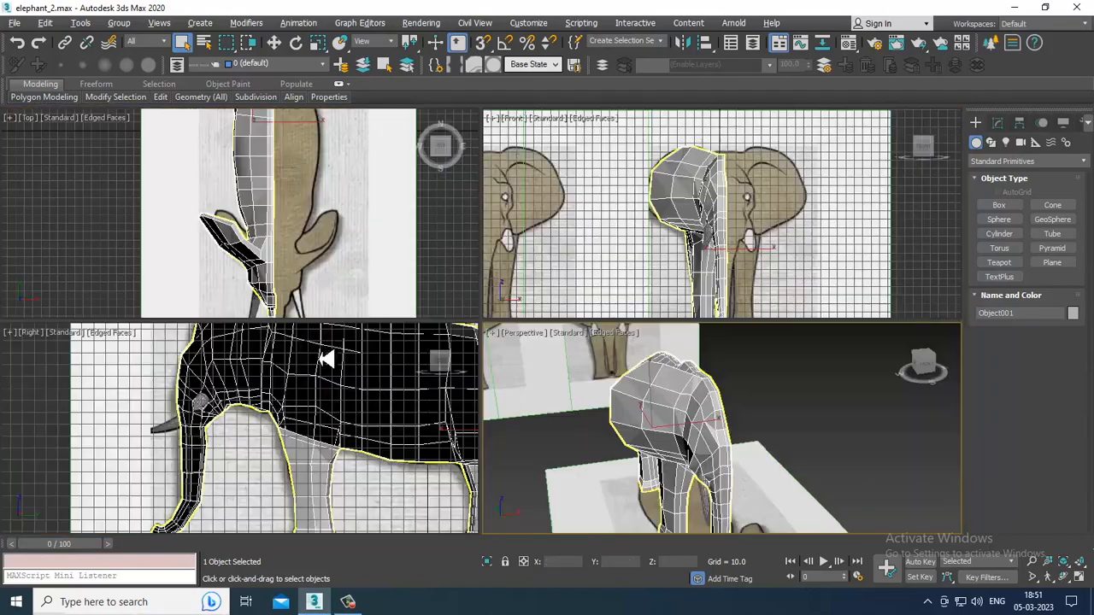
Make the elephant mesh see-through over the side reference and enter vertex editing with the Move tool.
middle_click_drag(418, 437, 348, 423)
key("alt+w")
key("alt+x")
middle_click_drag(437, 346, 462, 343)
scroll(462, 342, "down", 3)
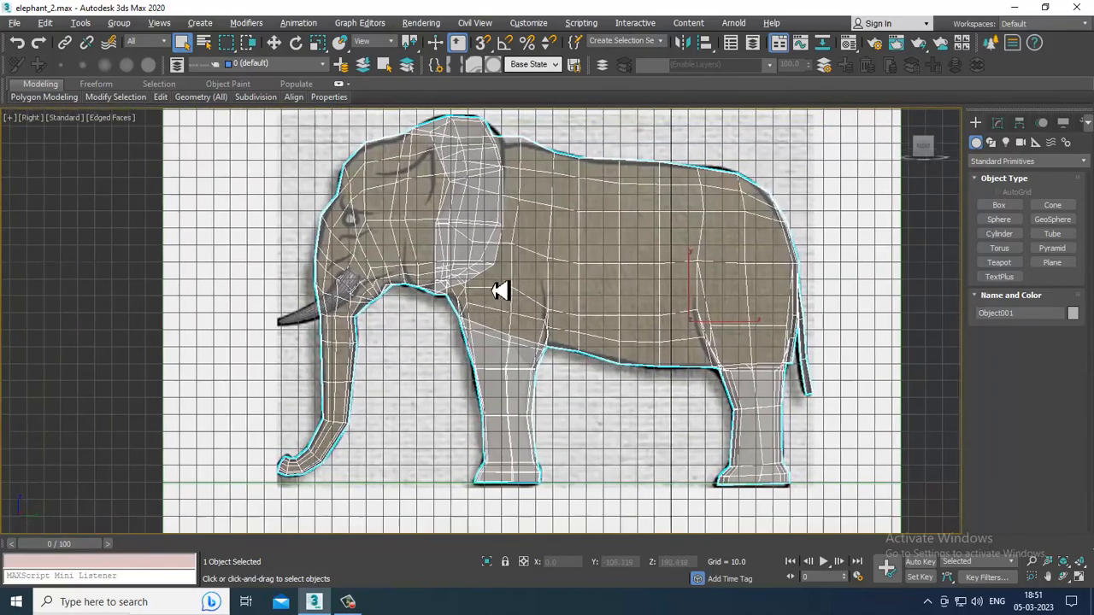
scroll(499, 288, "up", 6)
scroll(478, 273, "down", 2)
key("1")
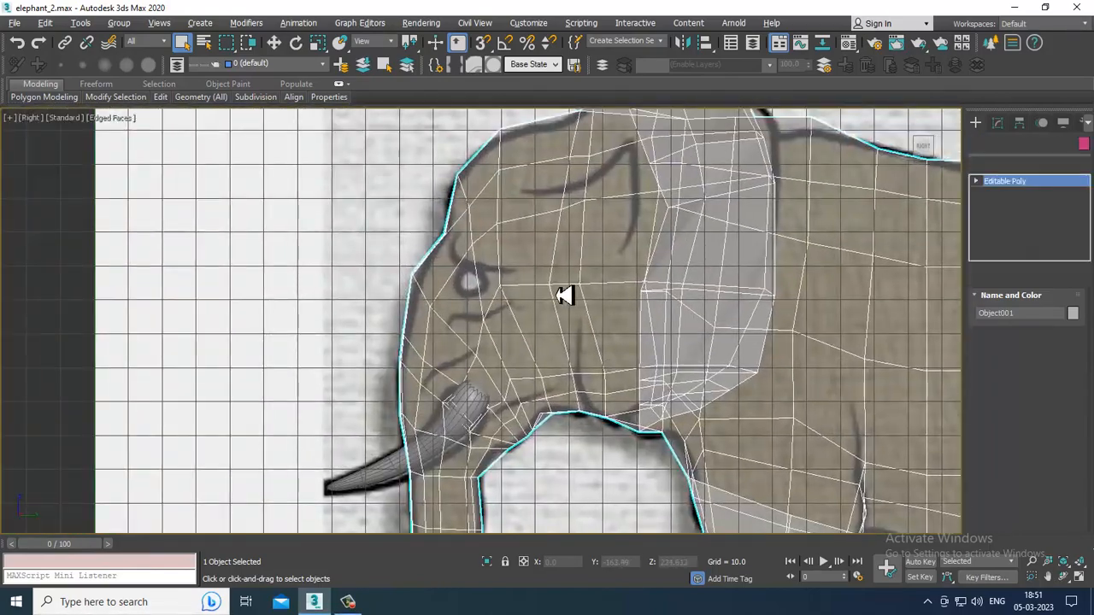
key("w")
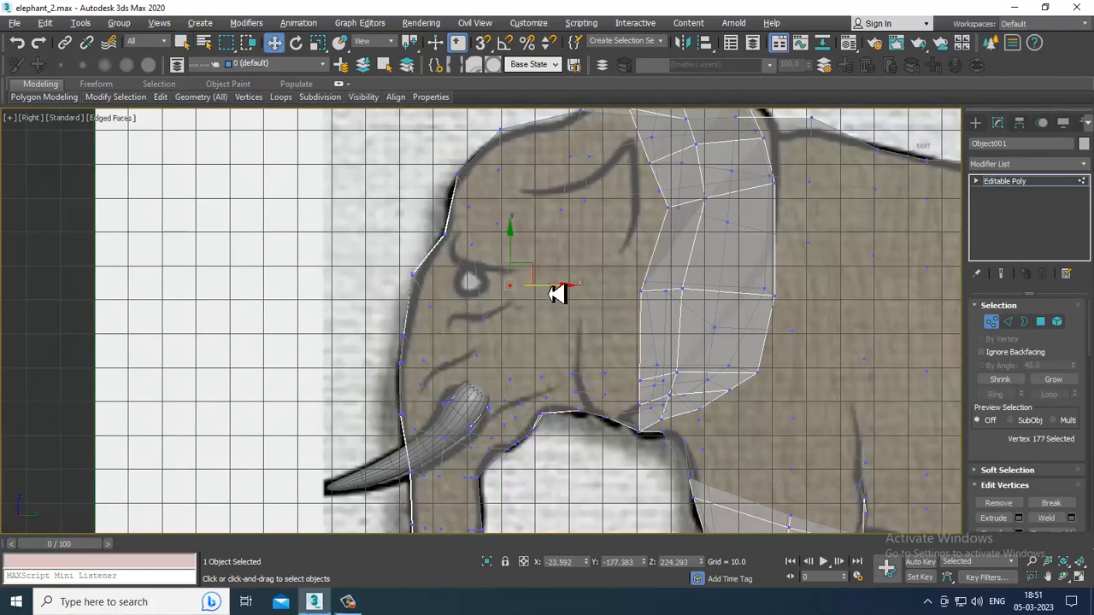
Reposition the head vertices above and below the eye in the Front view to frame the reference eye.
key("alt+w")
right_click(752, 384)
key("alt+w")
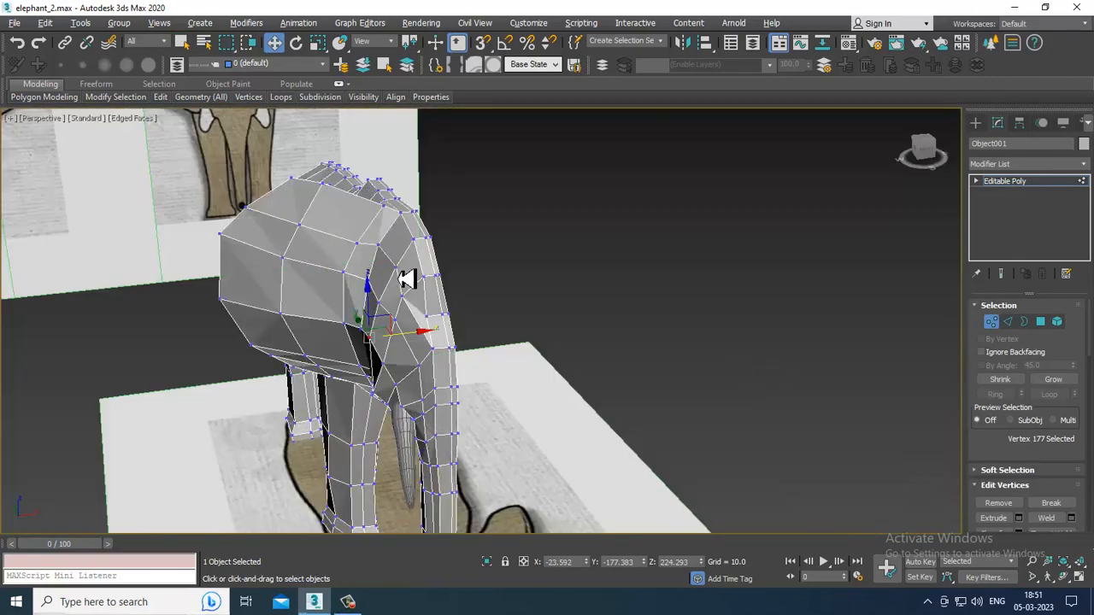
middle_click_drag(402, 276, 508, 308, "alt")
key("alt+w")
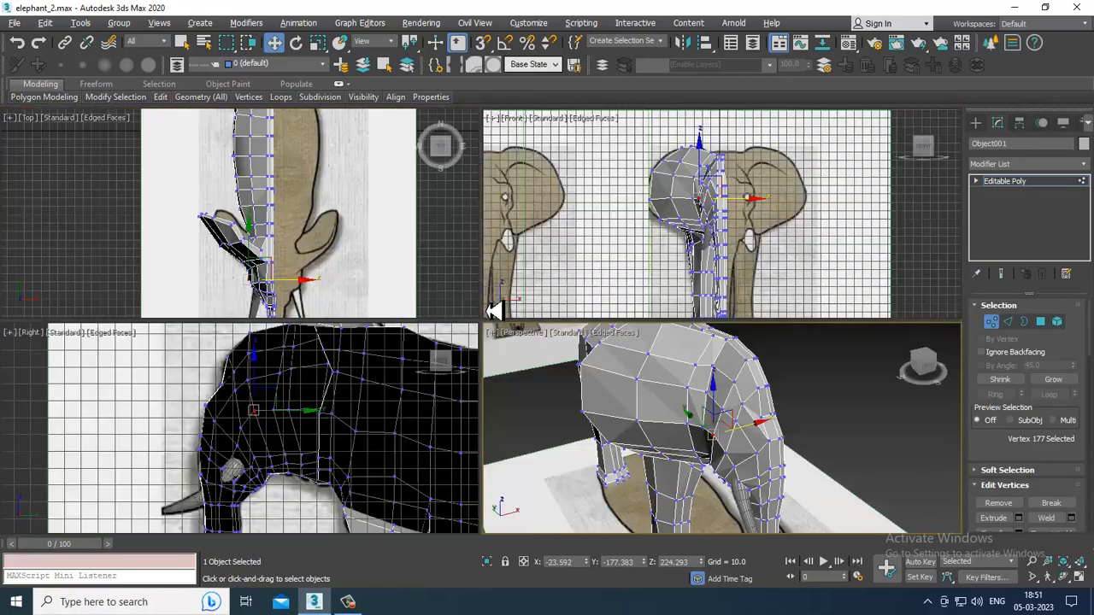
right_click(764, 205)
key("alt+w")
scroll(428, 235, "up", 3)
scroll(442, 242, "up", 4)
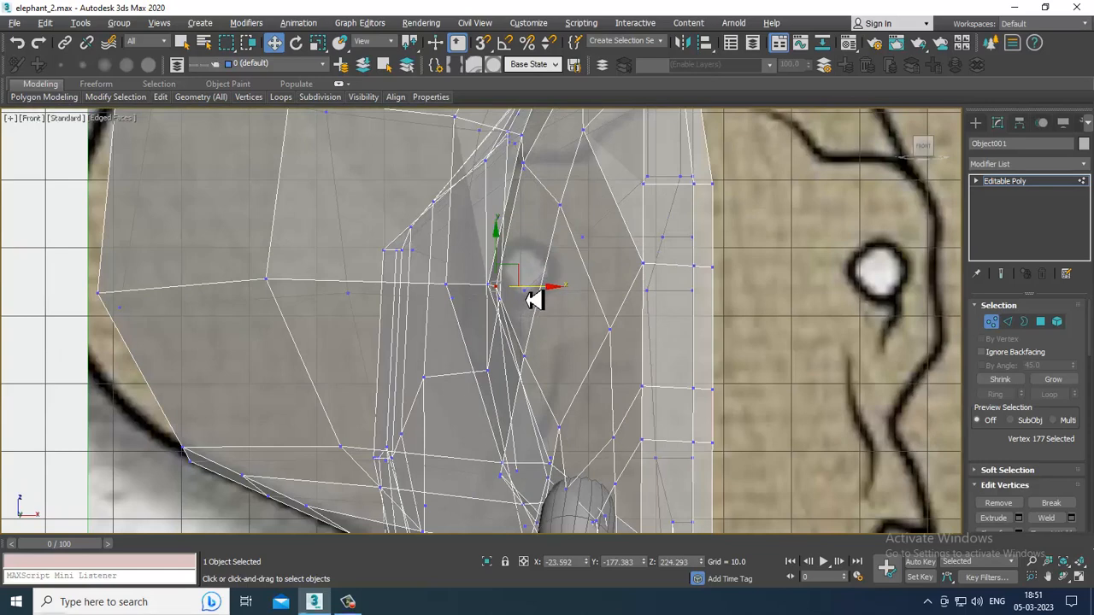
left_click(524, 166)
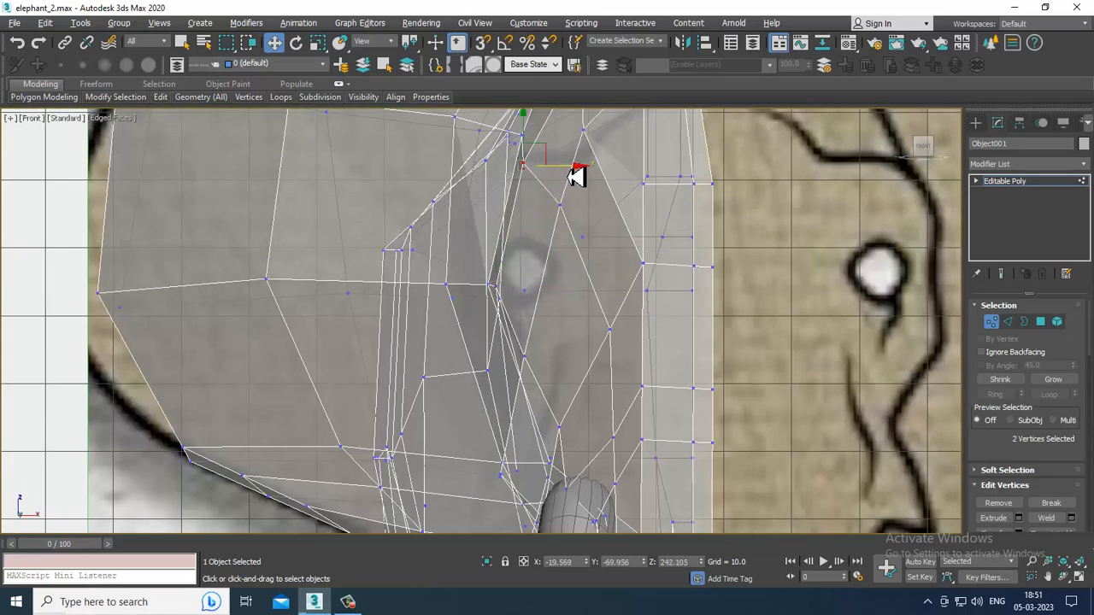
left_click_drag(577, 175, 574, 176)
left_click_drag(581, 217, 607, 207)
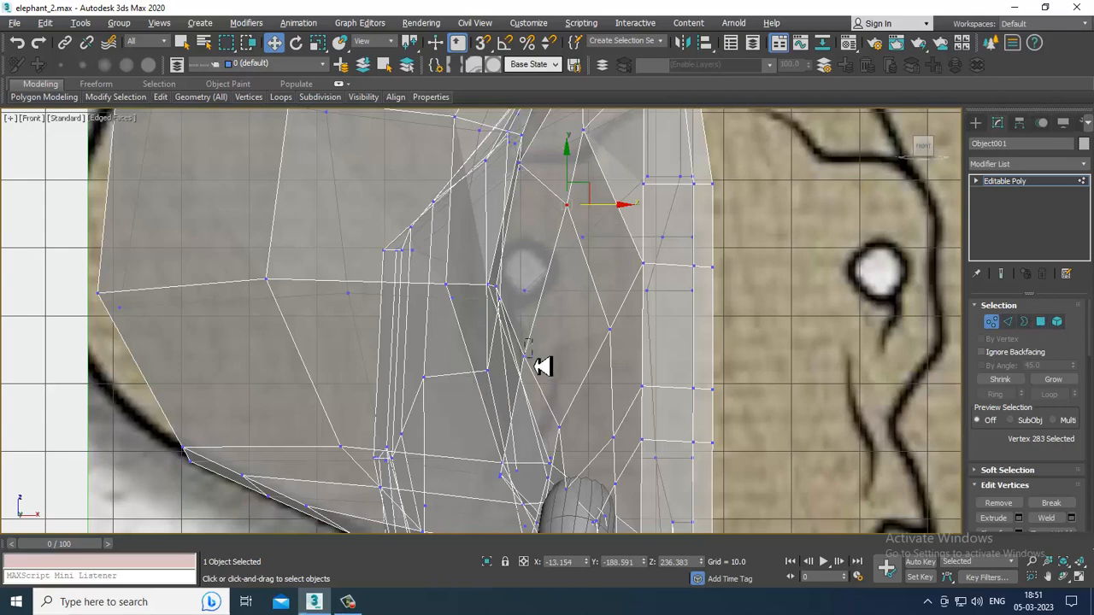
left_click_drag(543, 366, 539, 359)
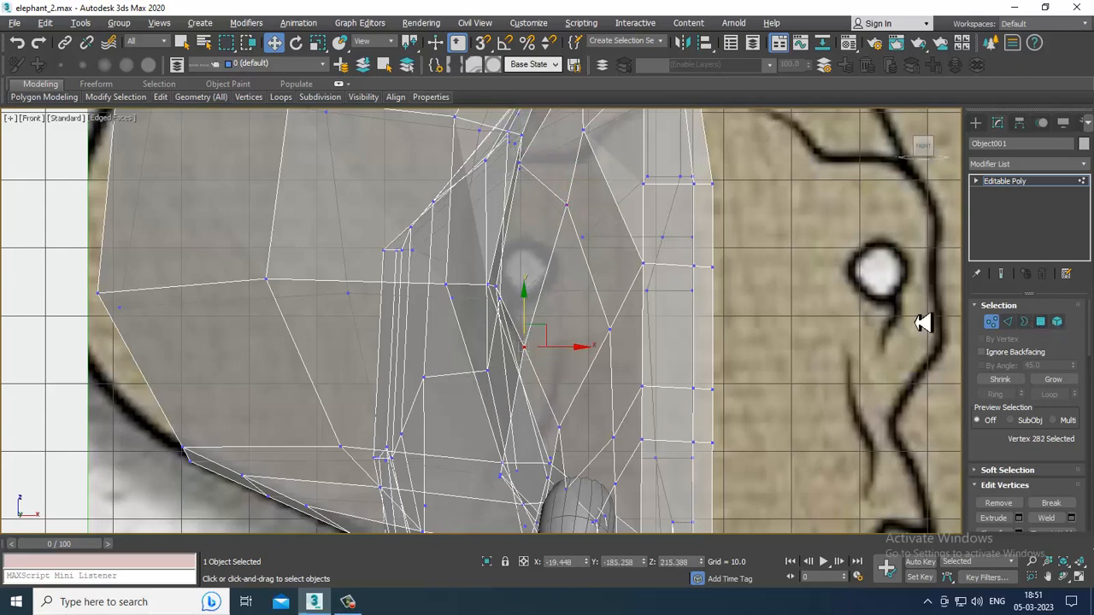
Select the head polygons around the eye and compare their position with the reference eye in the Front and Right views.
key("4")
left_click(531, 274)
key("alt+w")
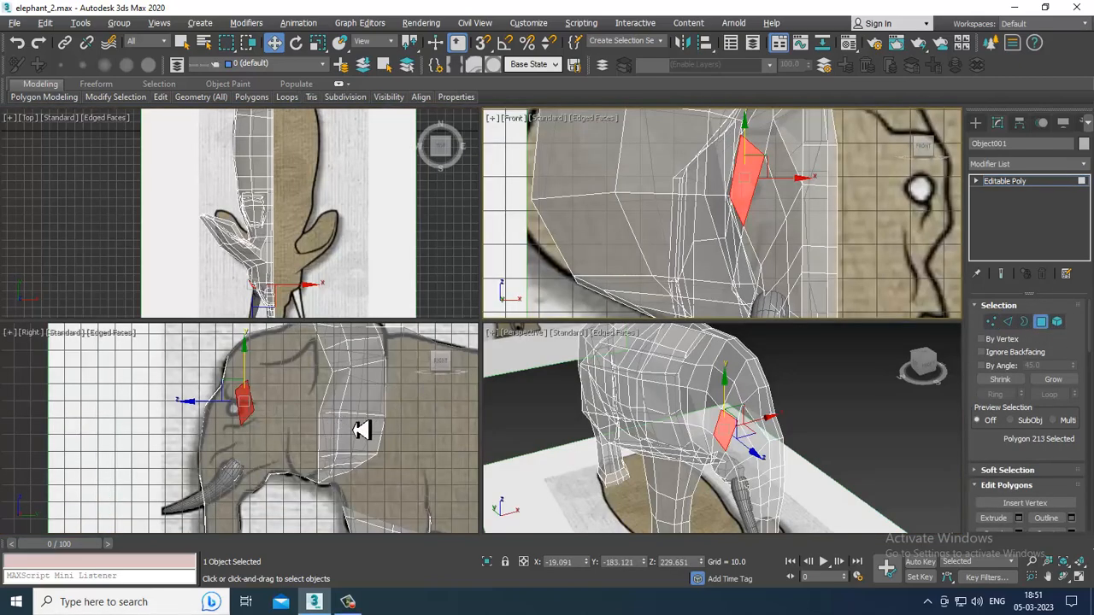
scroll(362, 430, "up", 3)
key("alt+w")
key("alt+x")
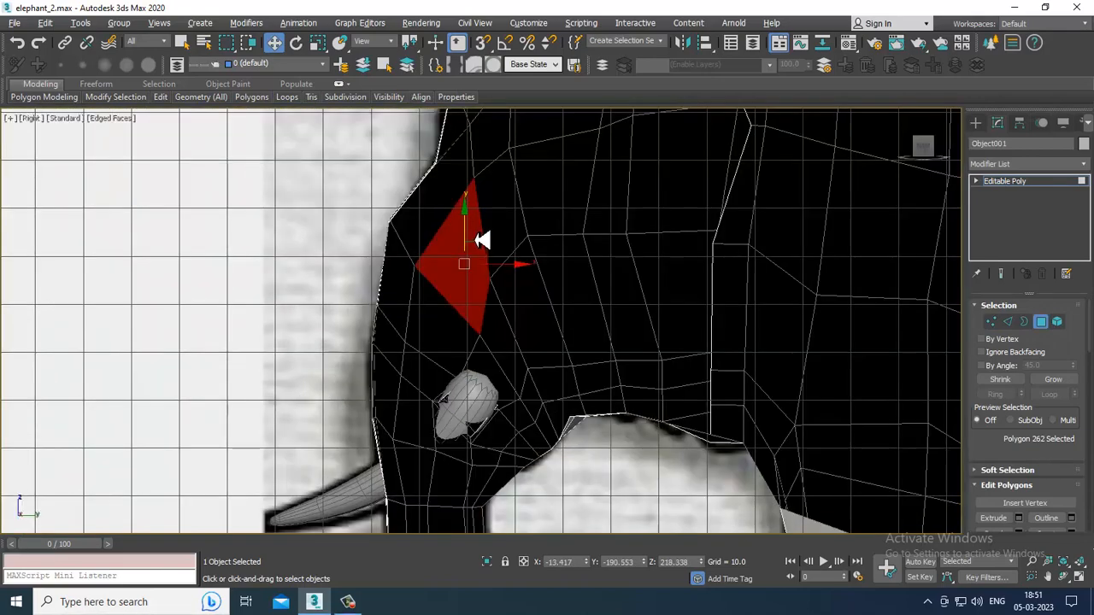
key("alt+w")
middle_click_drag(402, 258, 391, 249)
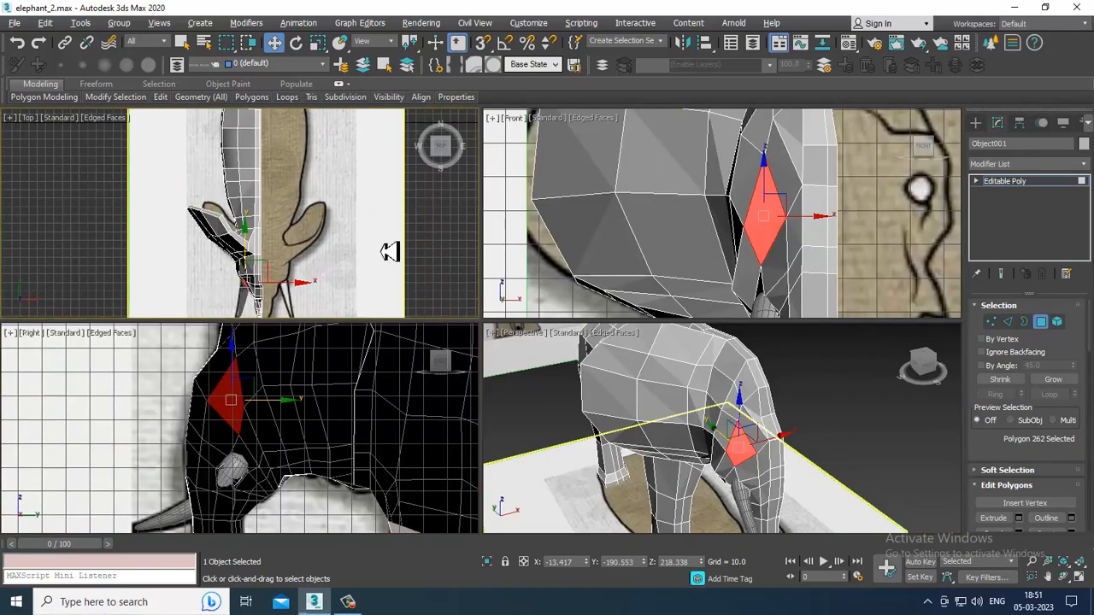
middle_click_drag(815, 253, 806, 249)
key("alt+x")
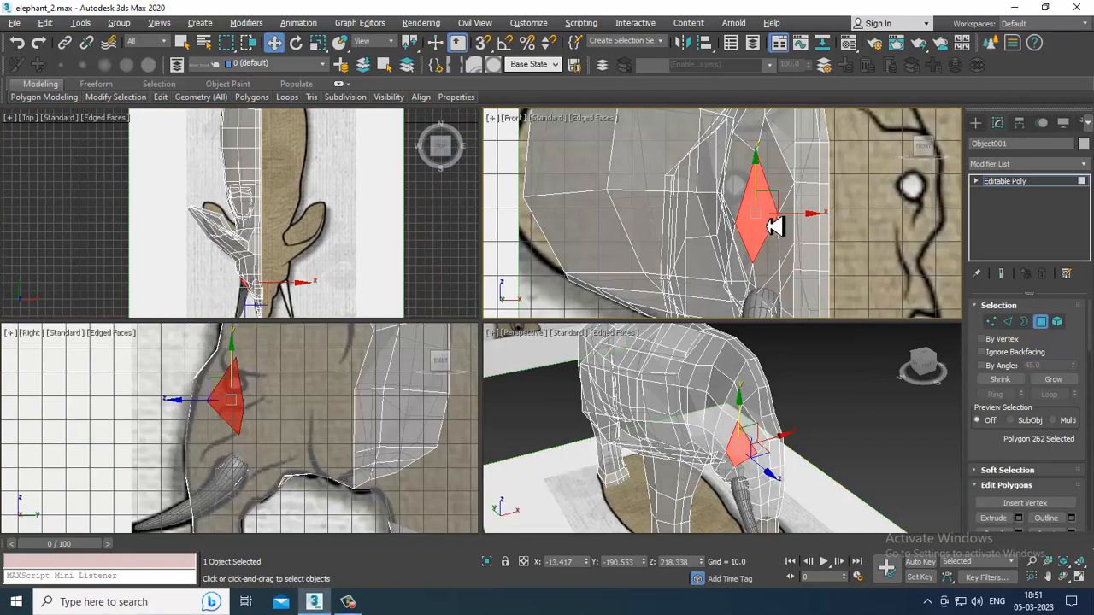
middle_click_drag(279, 396, 275, 399)
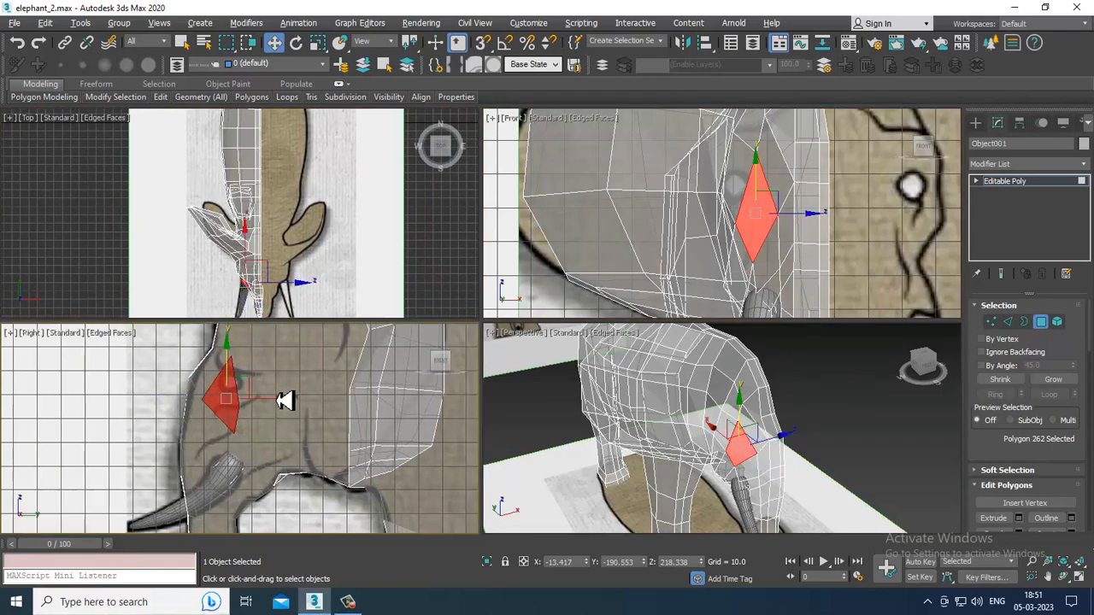
key("alt+x")
key("alt+x")
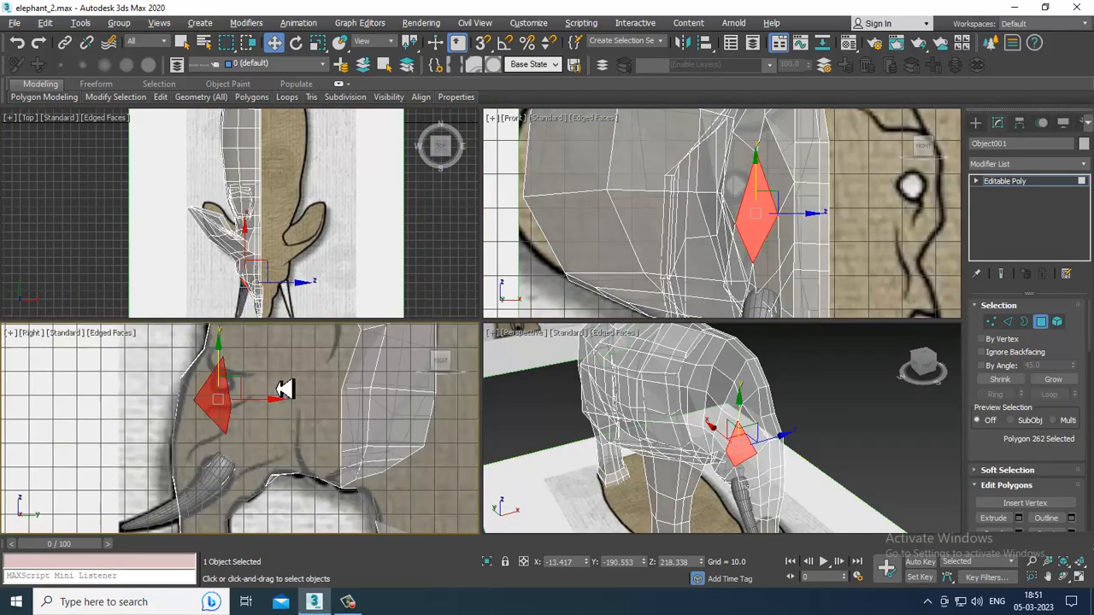
key("alt+w")
key("alt+x")
key("alt+x")
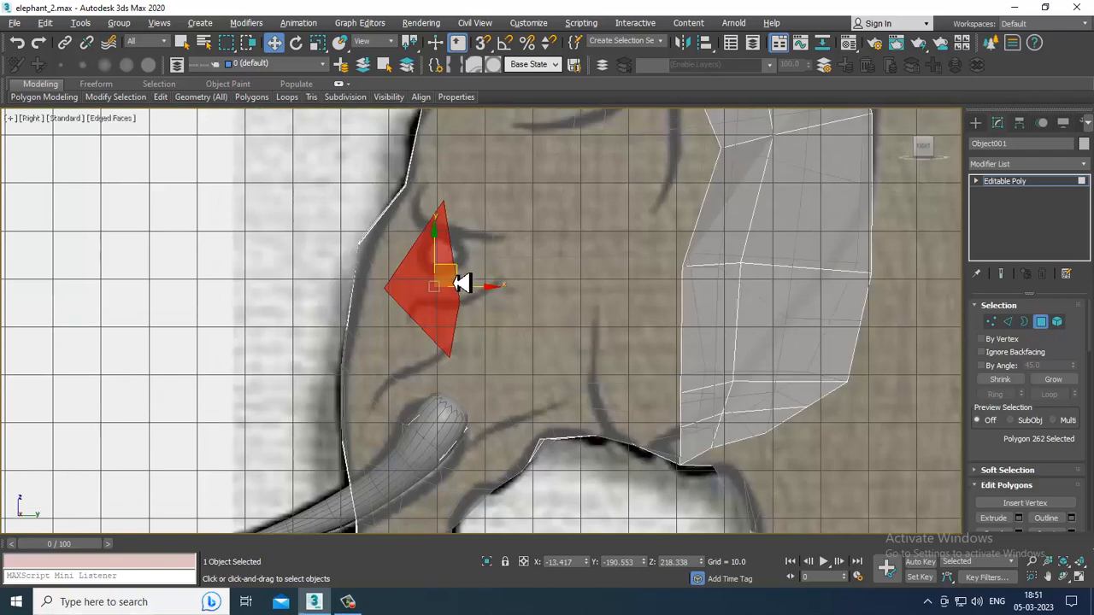
Shift the vertices above, behind and below the eye in the Right view so the polygon surrounds the reference eye.
middle_click_drag(457, 281, 451, 308)
key("1")
left_click(441, 219)
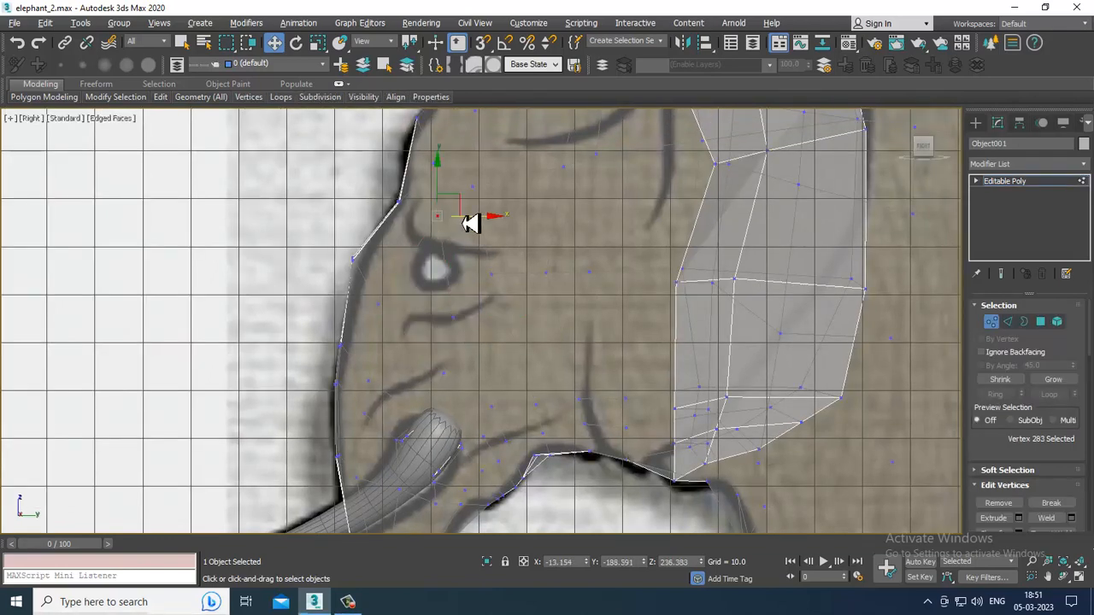
left_click(453, 313)
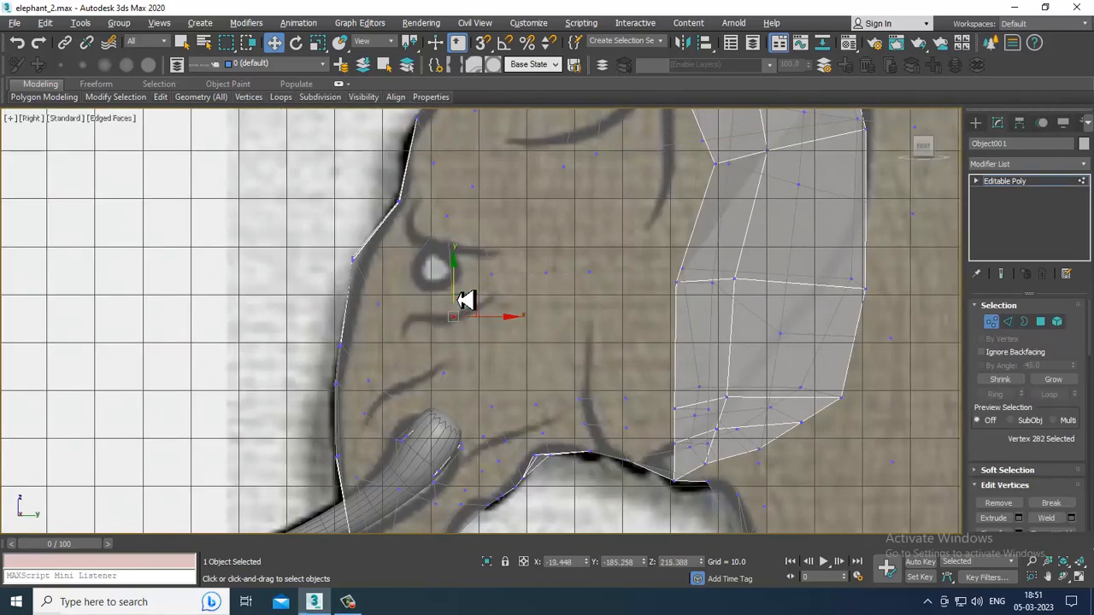
left_click_drag(470, 289, 451, 304)
left_click(444, 370)
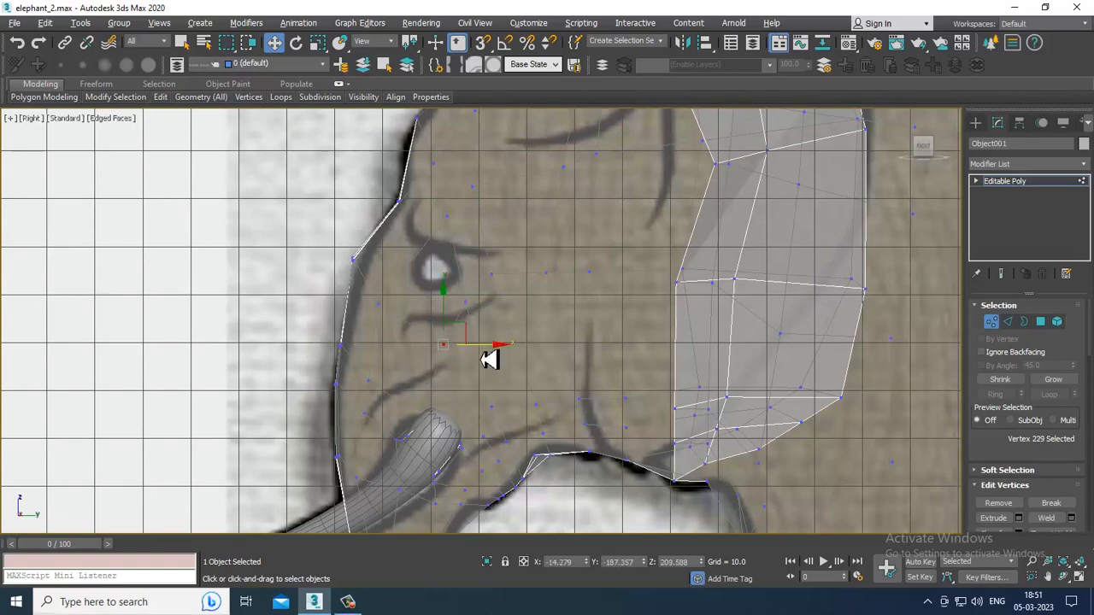
left_click_drag(476, 353, 471, 351)
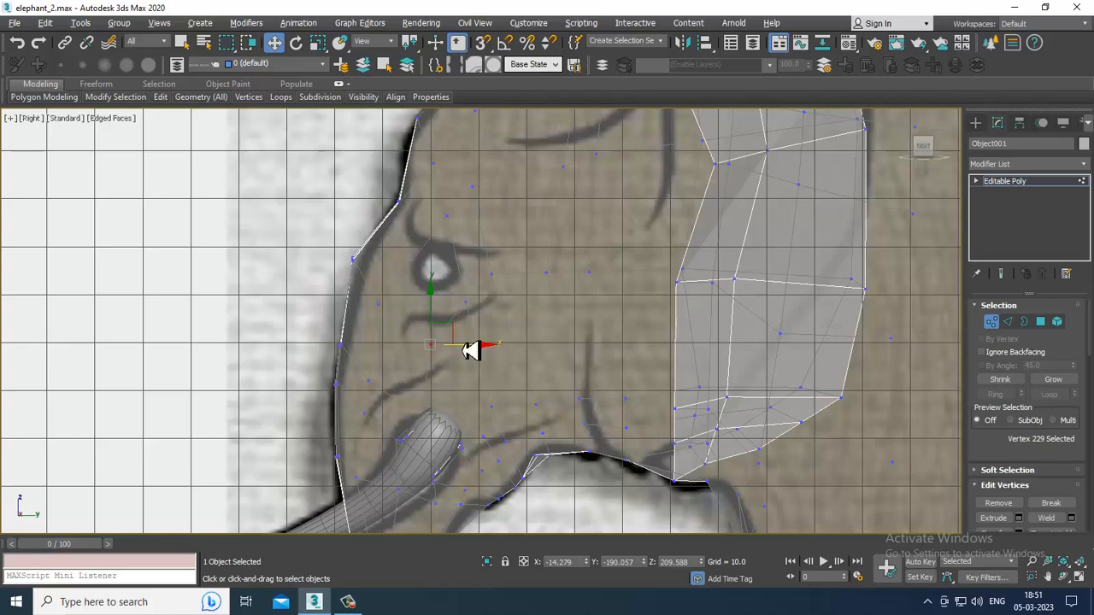
Inspect the moved eye vertices on the solid head in the Perspective view and select the eye polygon.
left_click(440, 205)
key("alt+w")
middle_click(787, 434)
key("alt+w")
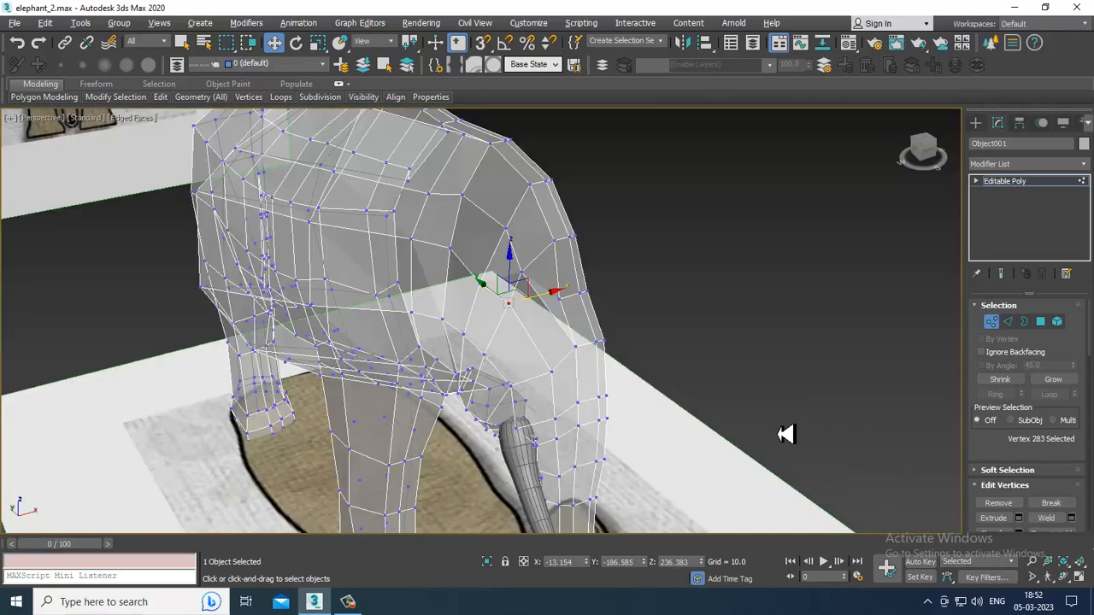
middle_click_drag(787, 434, 777, 430, "alt")
key("alt+x")
mouse_move(606, 330)
middle_mouse_down("alt")
mouse_move(615, 317)
mouse_move(569, 322)
middle_mouse_up("alt")
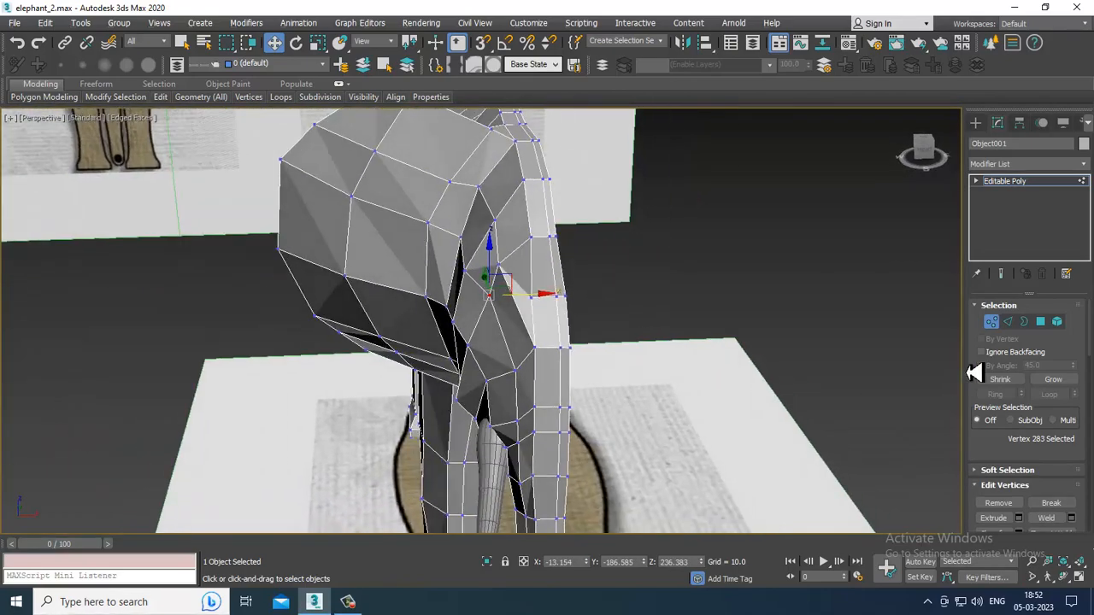
left_click(1040, 321)
left_click(477, 346)
key("alt+w")
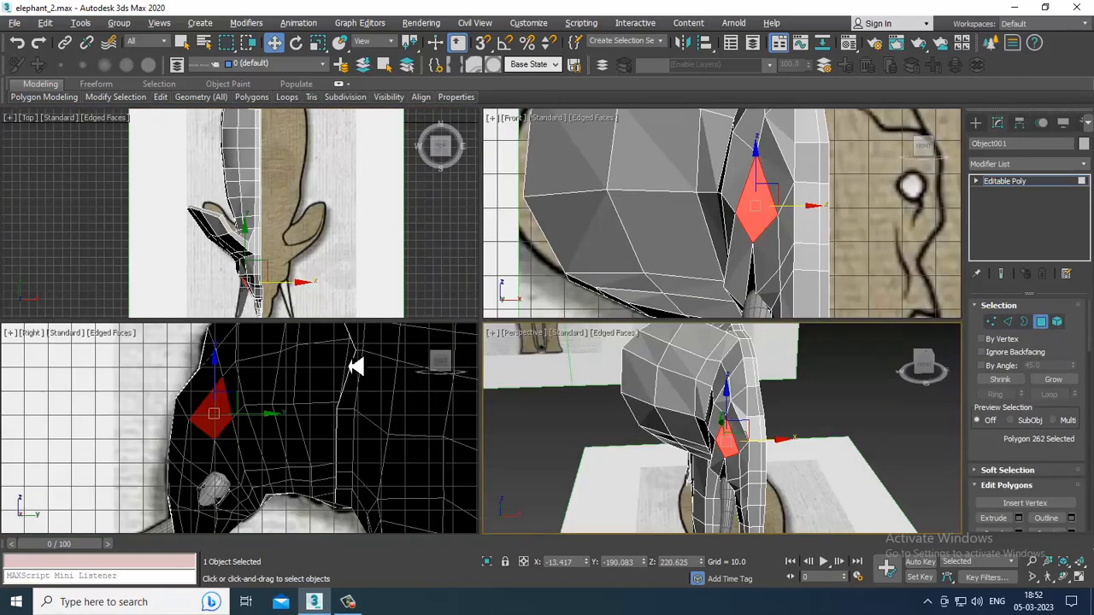
Raise the vertex beneath the eye closer to the reference eye in the Right view.
key("alt+x")
scroll(316, 420, "up", 2)
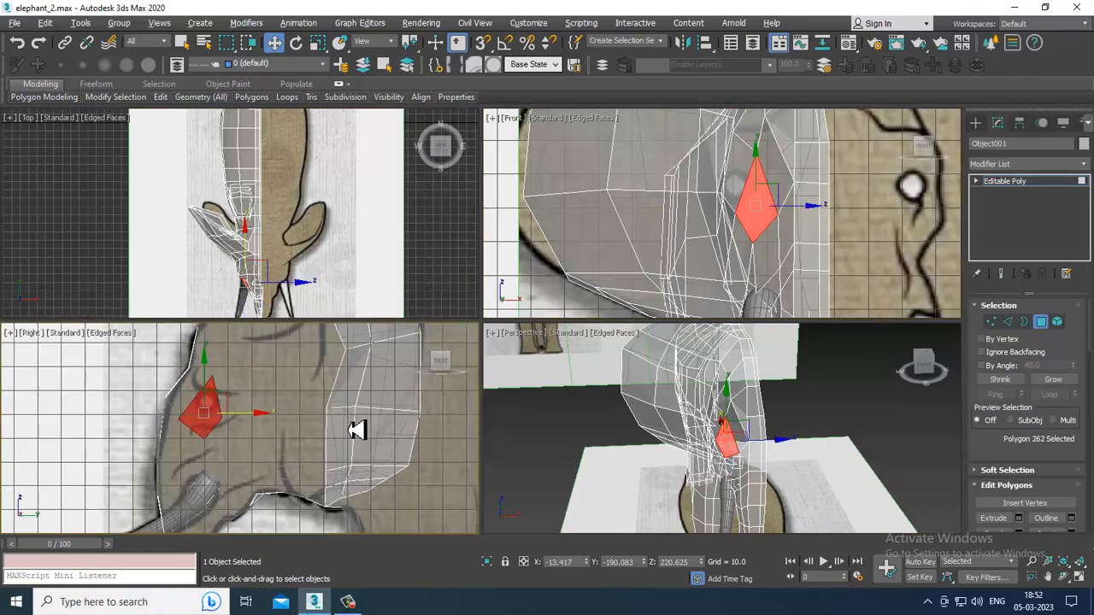
scroll(201, 449, "up", 2)
key("alt+w")
middle_click_drag(477, 362, 472, 362)
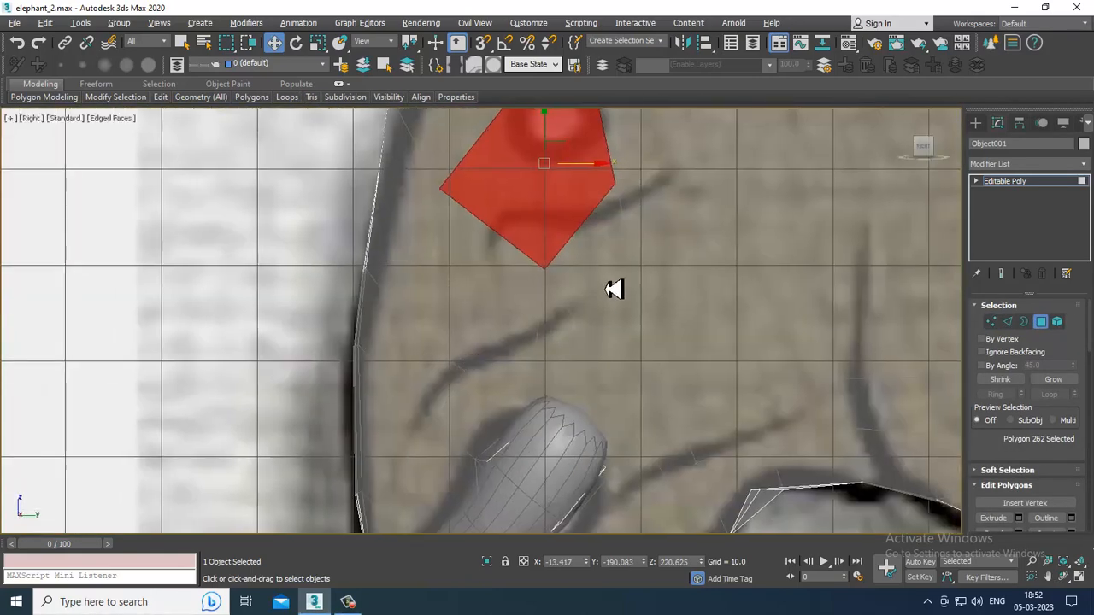
middle_click_drag(666, 273, 570, 350)
key("1")
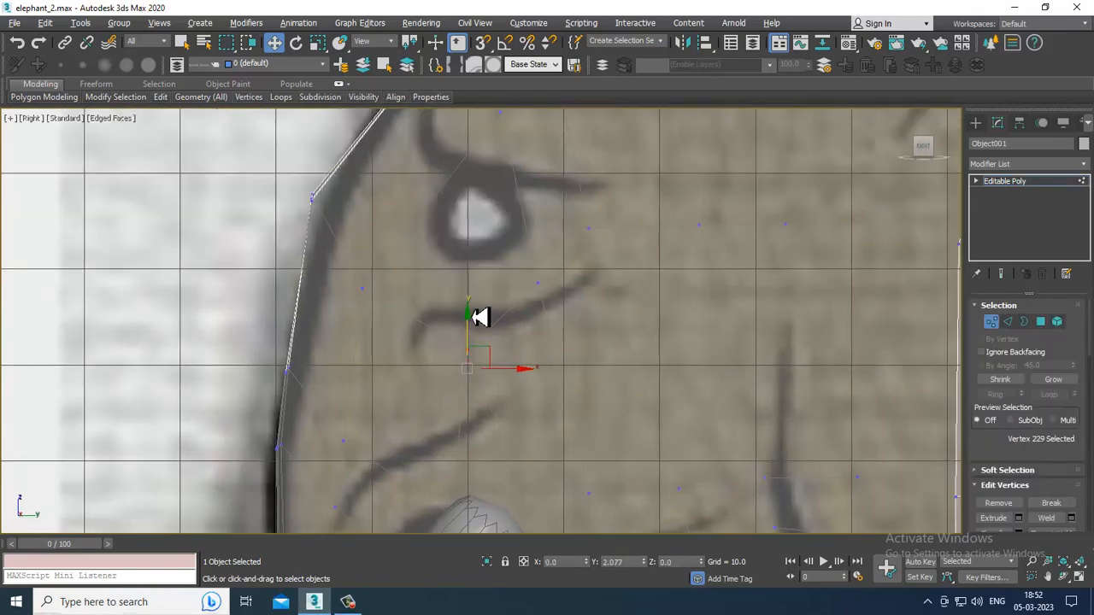
left_click_drag(481, 318, 482, 299)
Move the eye polygon's top vertex outward and its outer-corner vertex slightly inward in the Front view.
key("4")
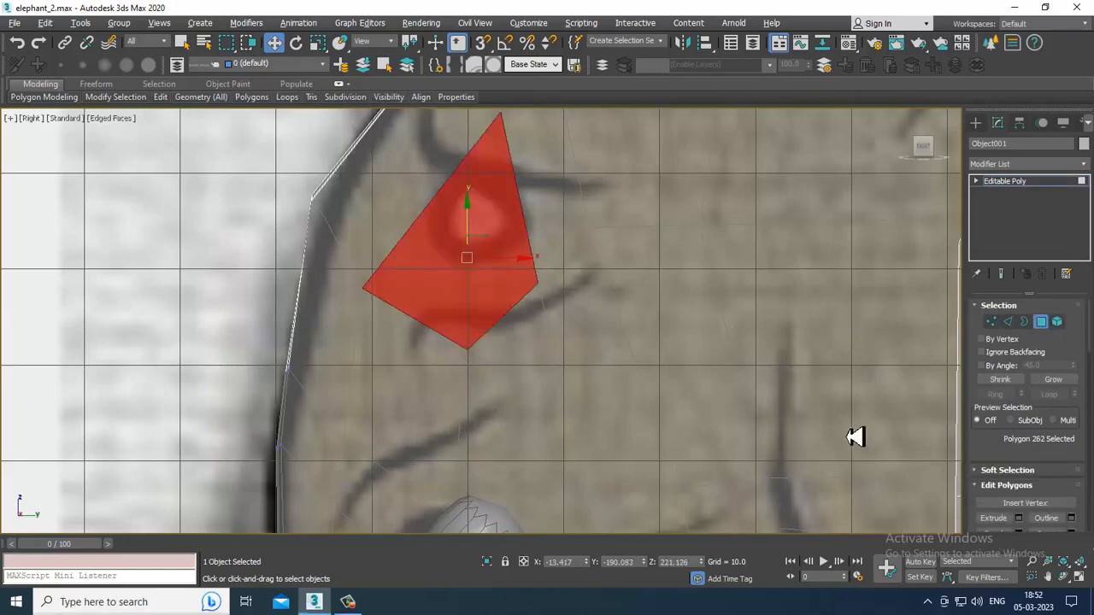
key("alt+w")
key("alt+w")
middle_click_drag(542, 382, 574, 359, "alt")
key("alt+w")
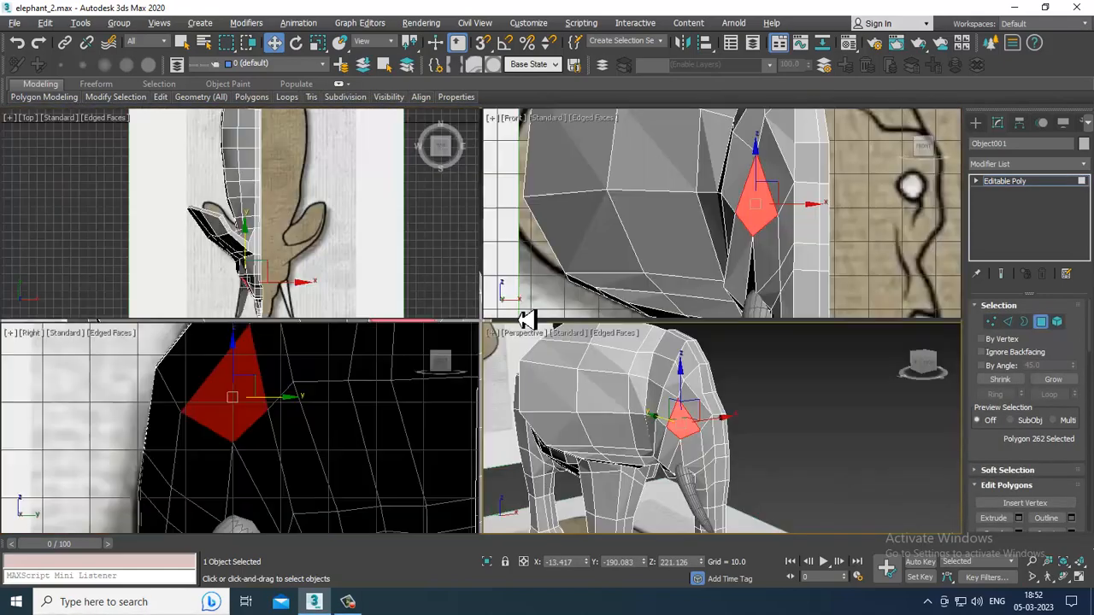
middle_click_drag(778, 232, 764, 232)
key("alt+w")
scroll(581, 303, "up", 3)
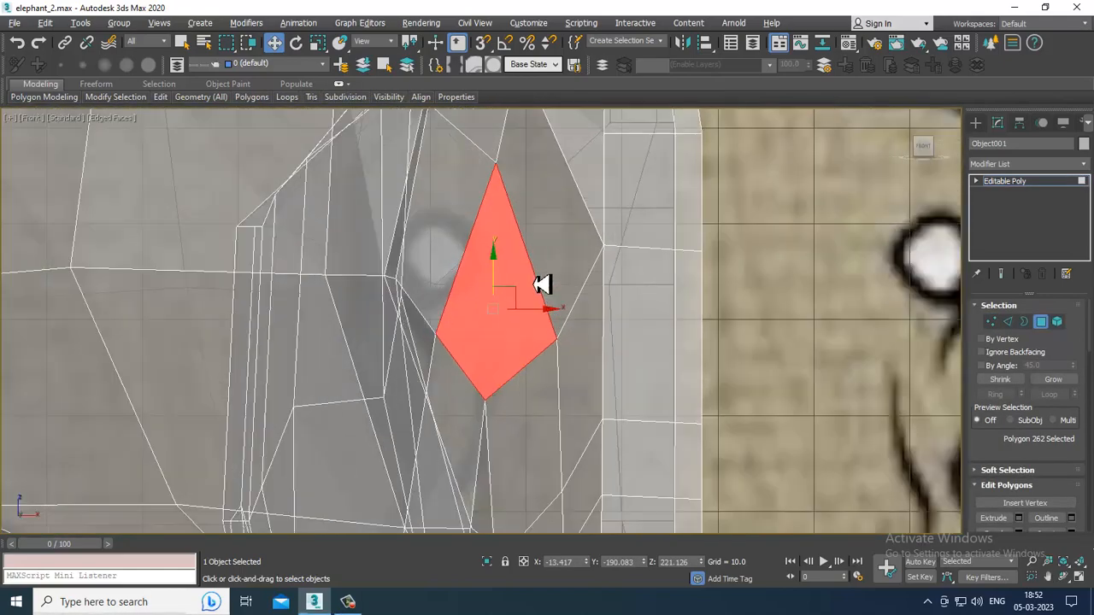
key("1")
left_click(508, 164)
left_click_drag(537, 178, 516, 183)
left_click_drag(462, 325, 494, 315)
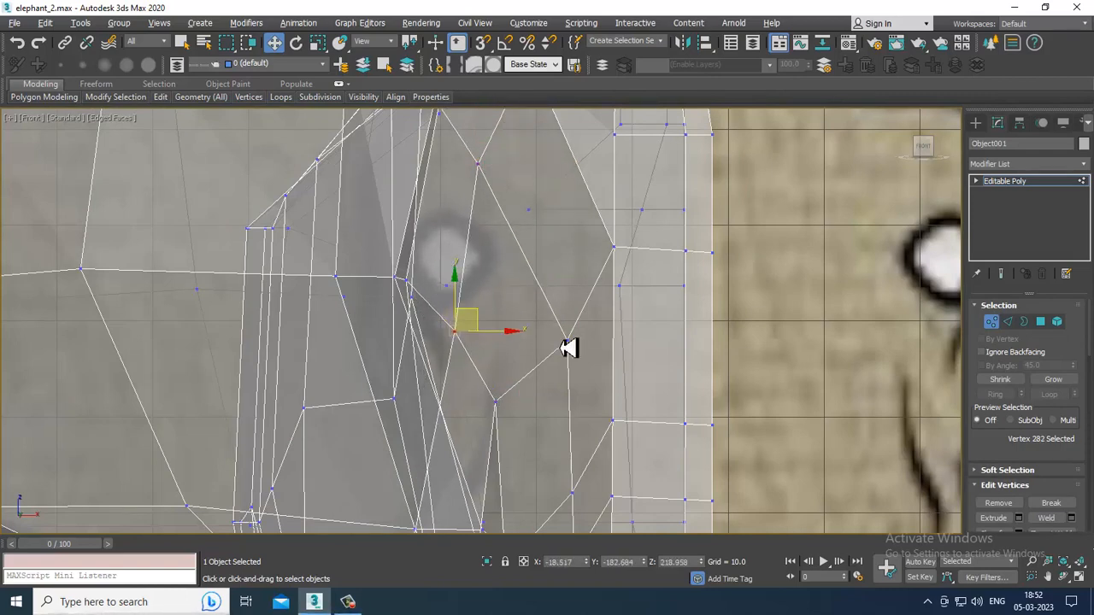
Select the polygon behind the eye and examine its placement against the references in the Right, Front and Perspective views.
left_click(1043, 323)
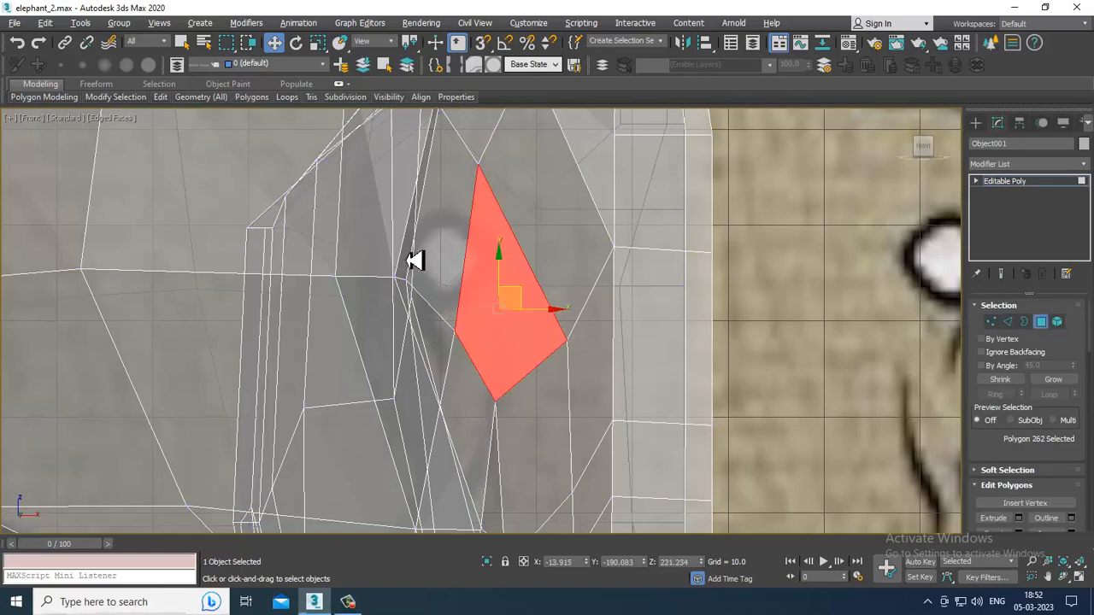
scroll(462, 272, "down", 2)
key("alt+w")
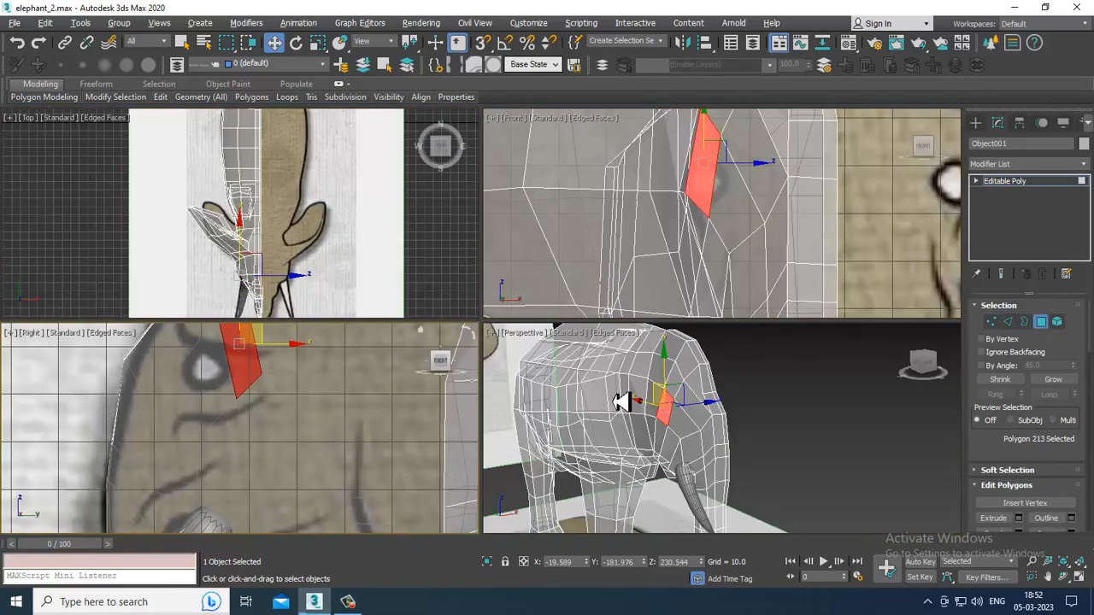
key("alt+w")
middle_click_drag(762, 445, 583, 405, "alt")
key("alt+w")
scroll(713, 244, "up", 3)
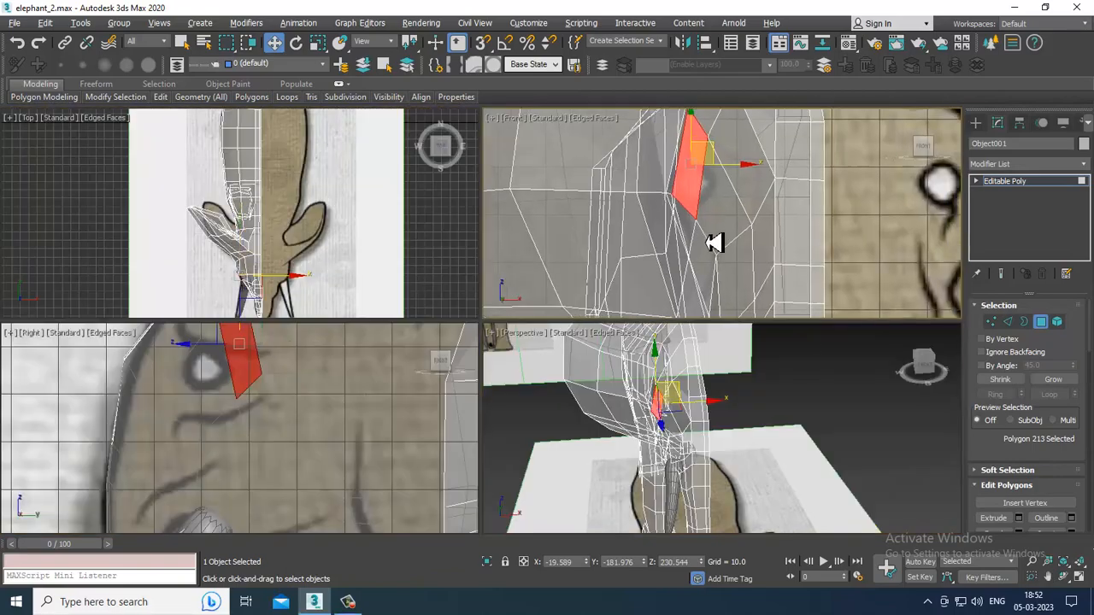
Move the eye polygon's front, lower and top vertices in the Right view so that they surround the reference eye more closely.
scroll(304, 373, "up", 1)
key("alt+w")
scroll(374, 327, "up", 2)
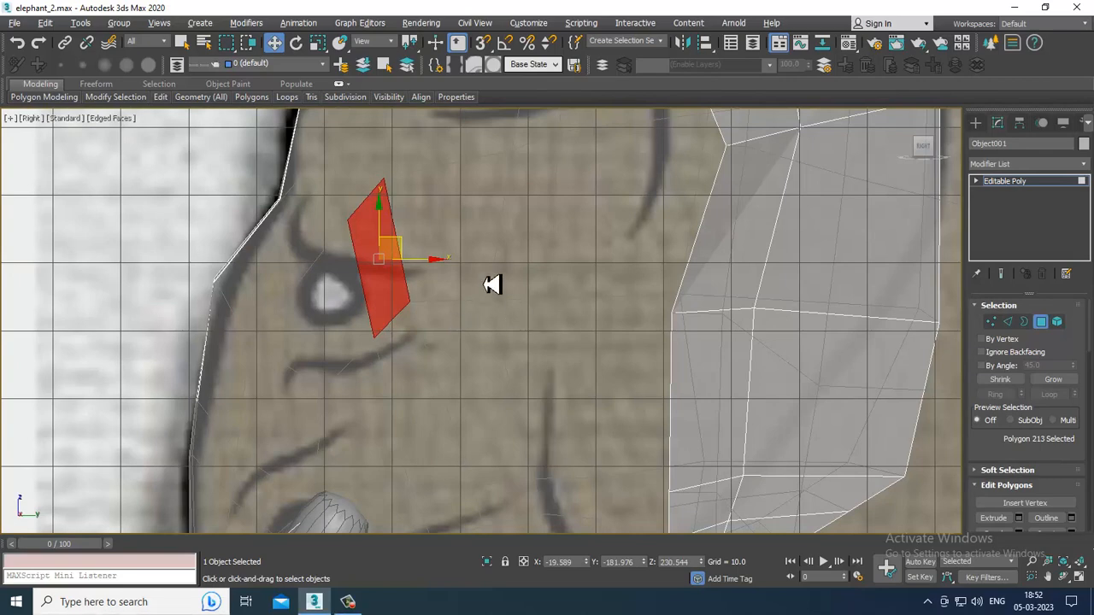
middle_click_drag(493, 285, 496, 292)
key("1")
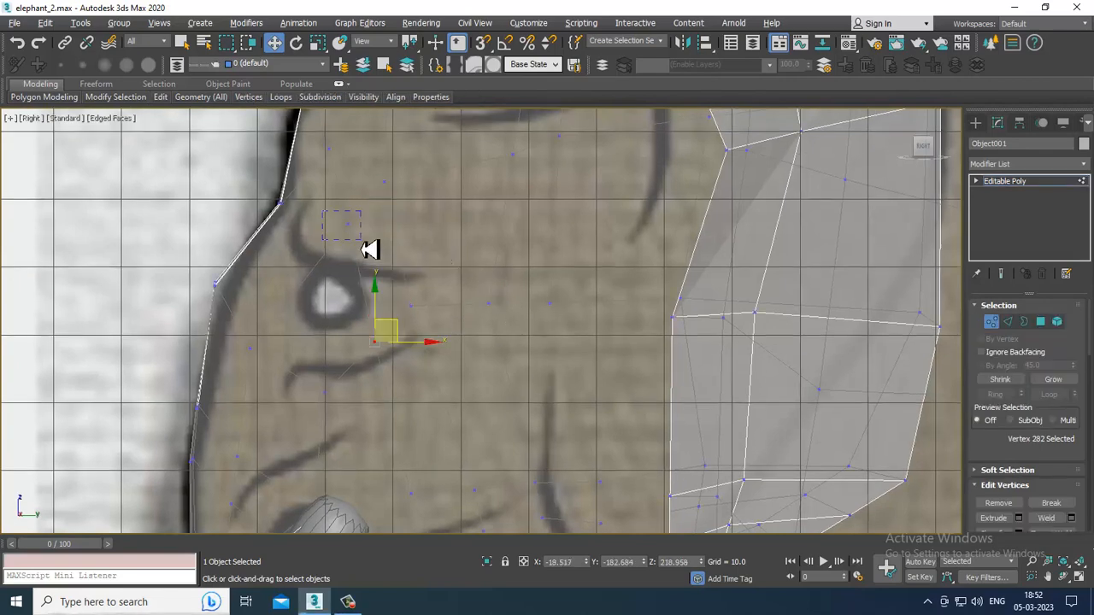
left_click_drag(363, 242, 360, 241)
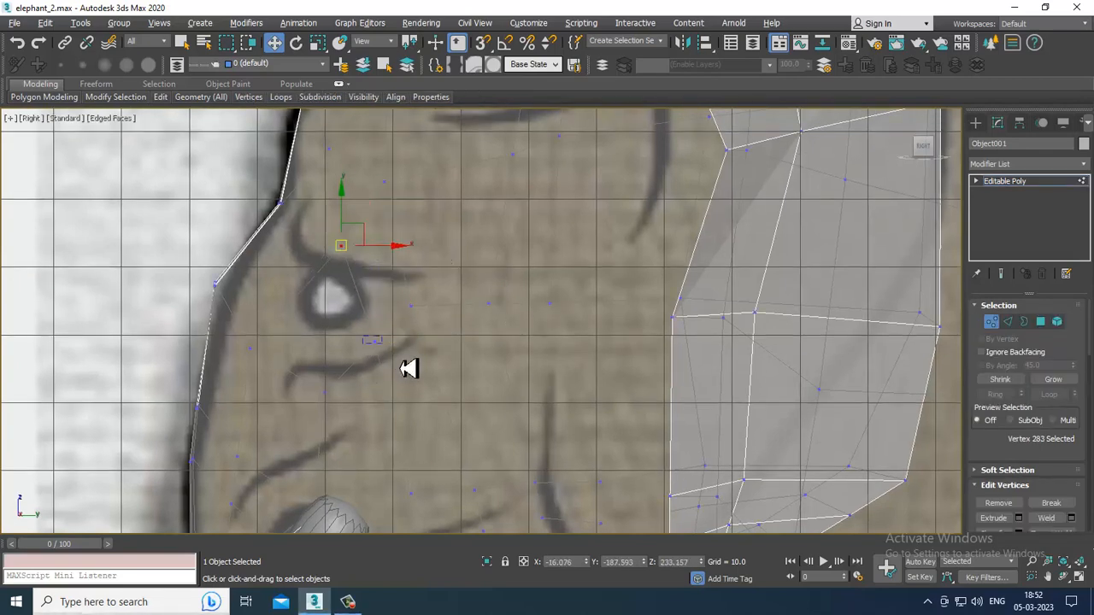
left_click(376, 345)
left_click(338, 246)
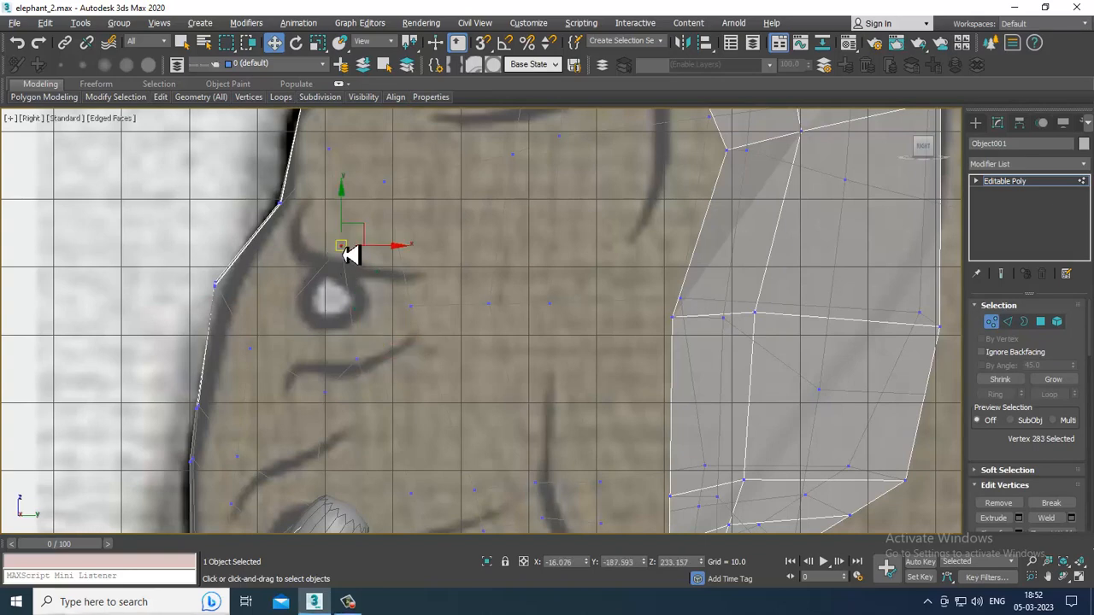
left_click(385, 185)
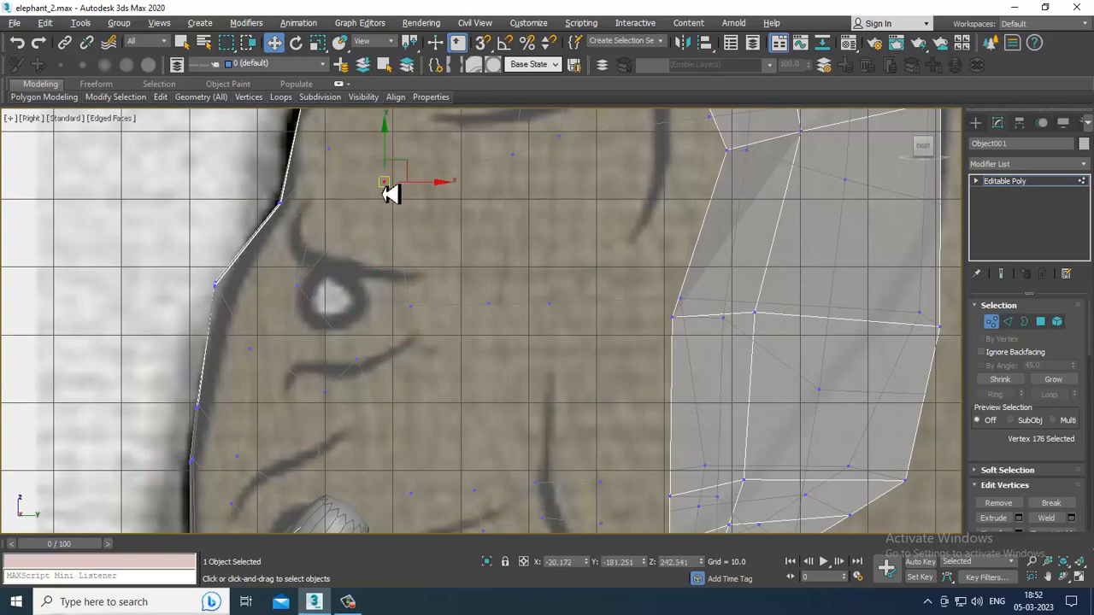
key("alt+w")
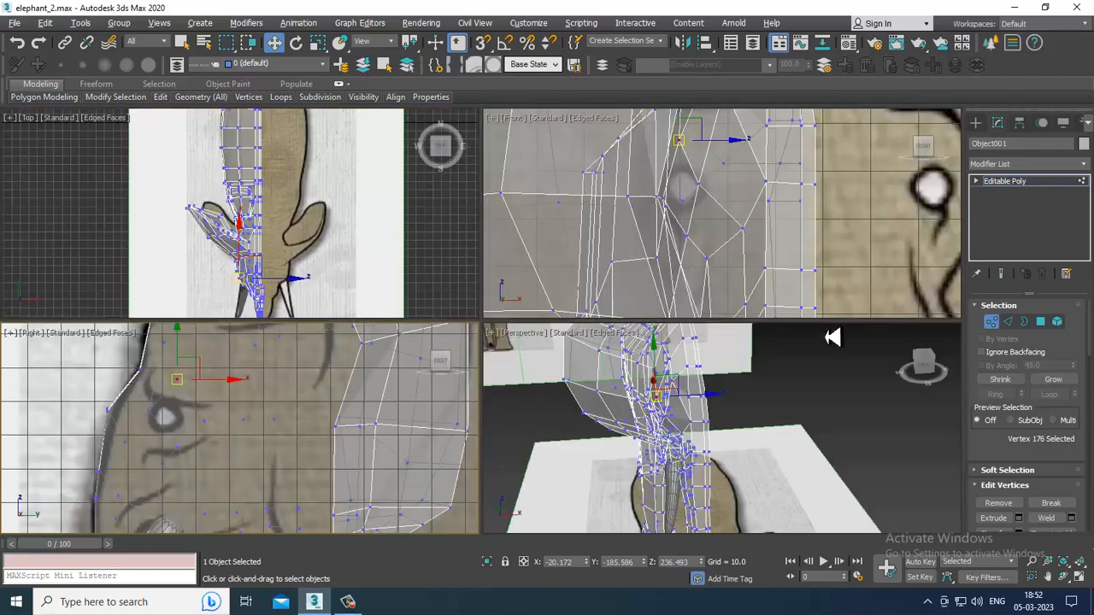
Preview the head with NURMS smoothing in the Perspective view, then switch the smoothing off.
middle_click_drag(830, 337, 796, 362)
key("alt+w")
middle_click_drag(581, 308, 420, 304, "alt")
right_click(287, 227)
left_click(276, 121)
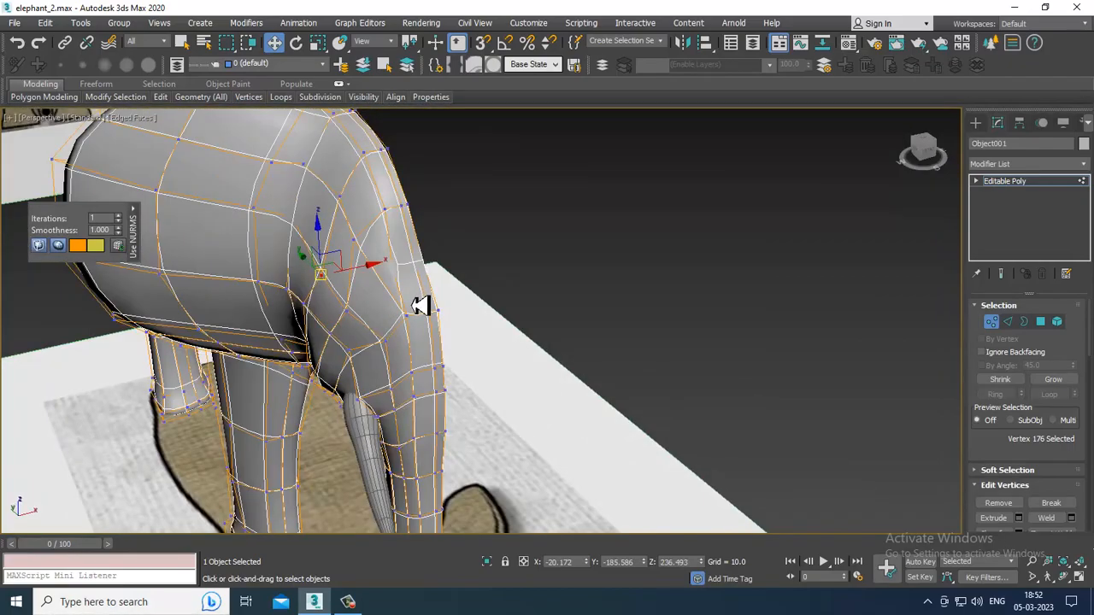
right_click(316, 277)
left_click(275, 109)
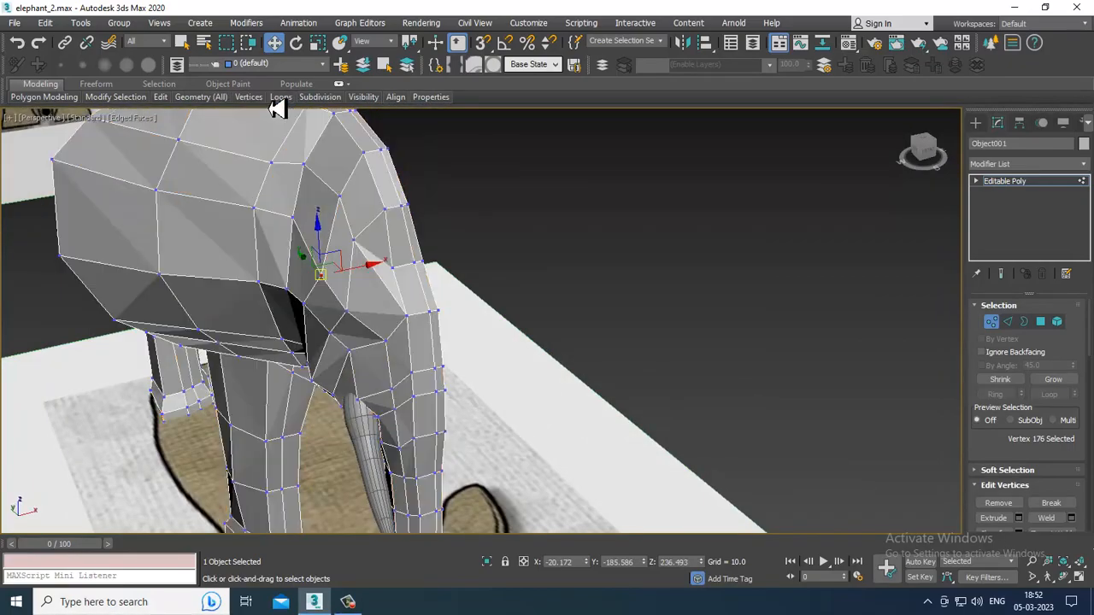
Check the eye polygon against the references and move its lower and rear vertices closer to the eye in the Right view.
left_click(1055, 323)
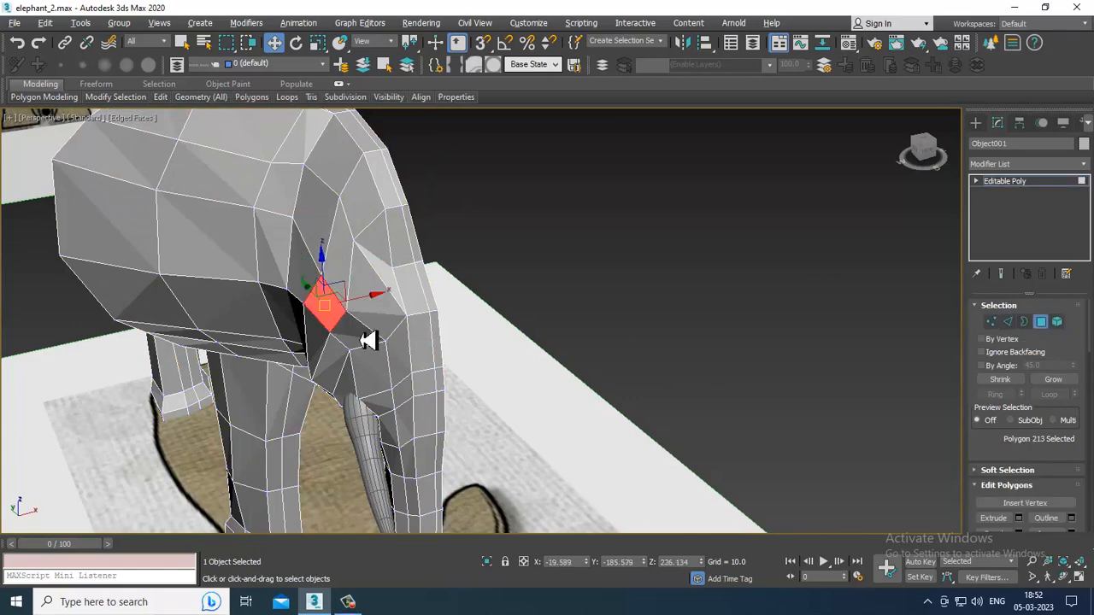
key("alt+w")
middle_click_drag(350, 409, 337, 406)
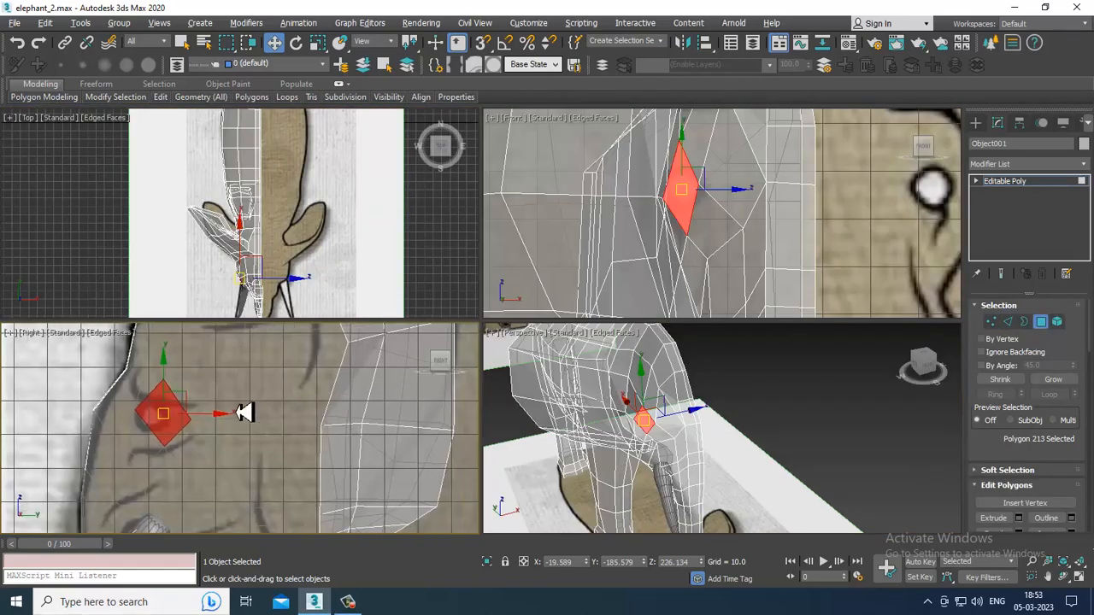
scroll(263, 410, "up", 2)
middle_click_drag(263, 409, 459, 415)
key("alt+w")
scroll(353, 424, "up", 2)
key("1")
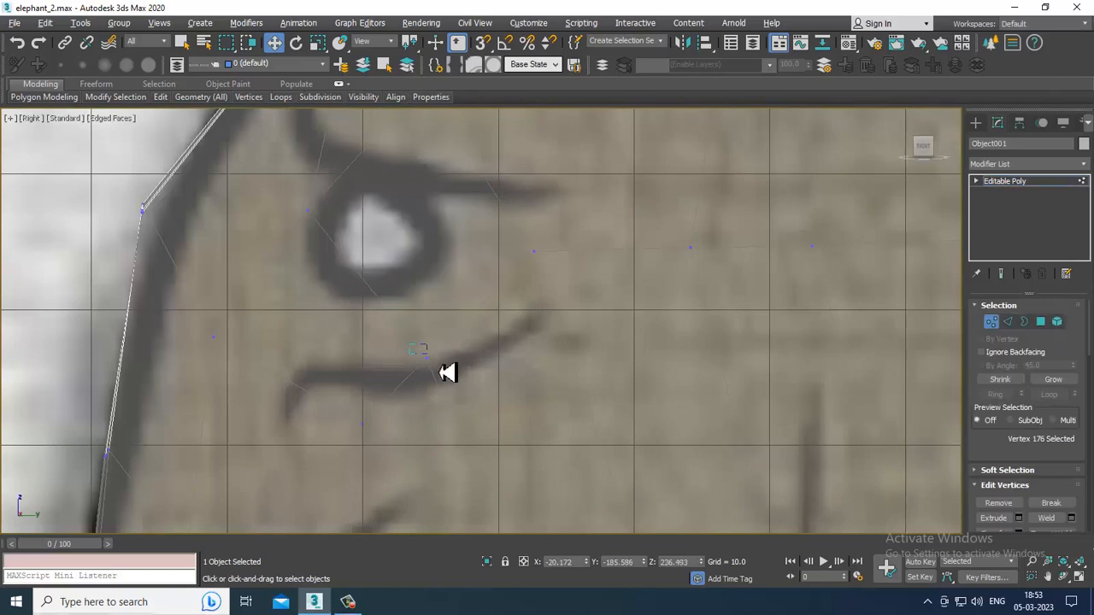
left_click(427, 359)
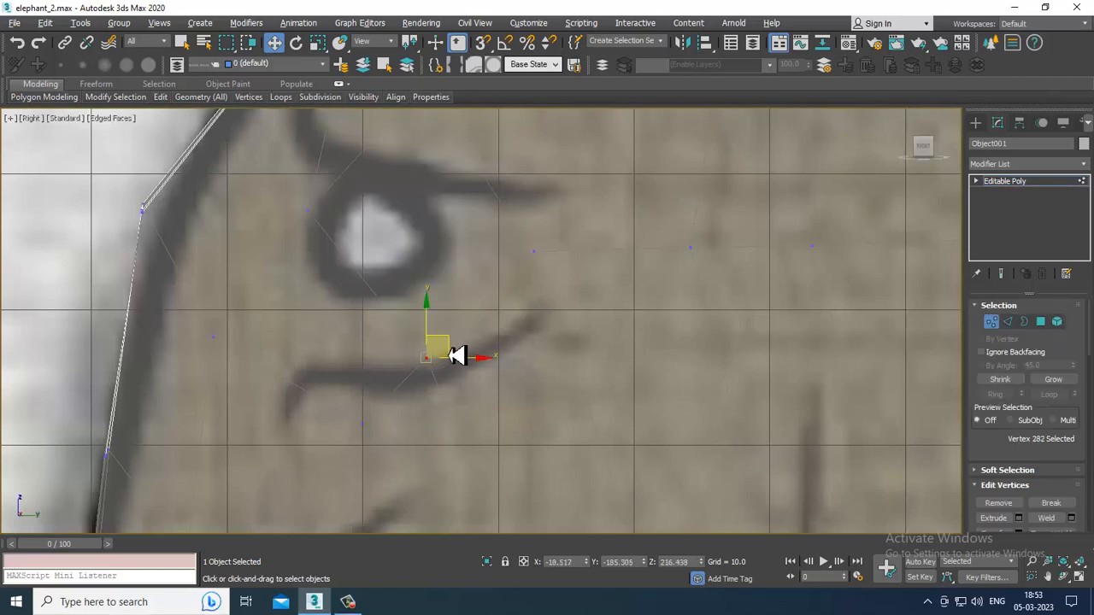
left_click(534, 252)
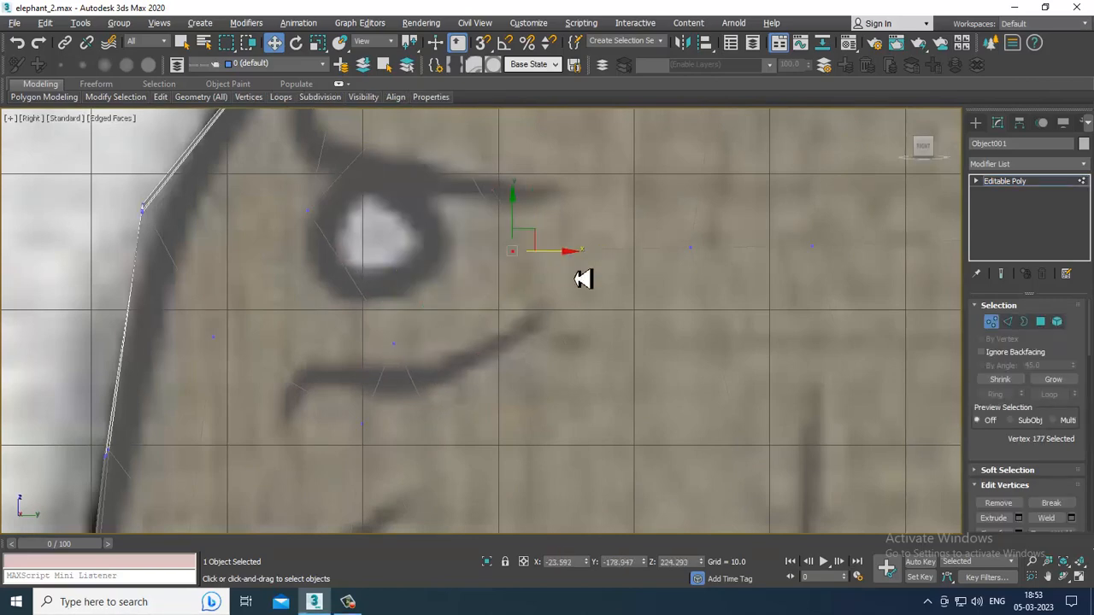
Move the eye polygon's front vertex slightly forward and its top vertex nearer the eye in the Right view.
middle_click_drag(584, 276, 613, 357)
left_click_drag(374, 312, 376, 310)
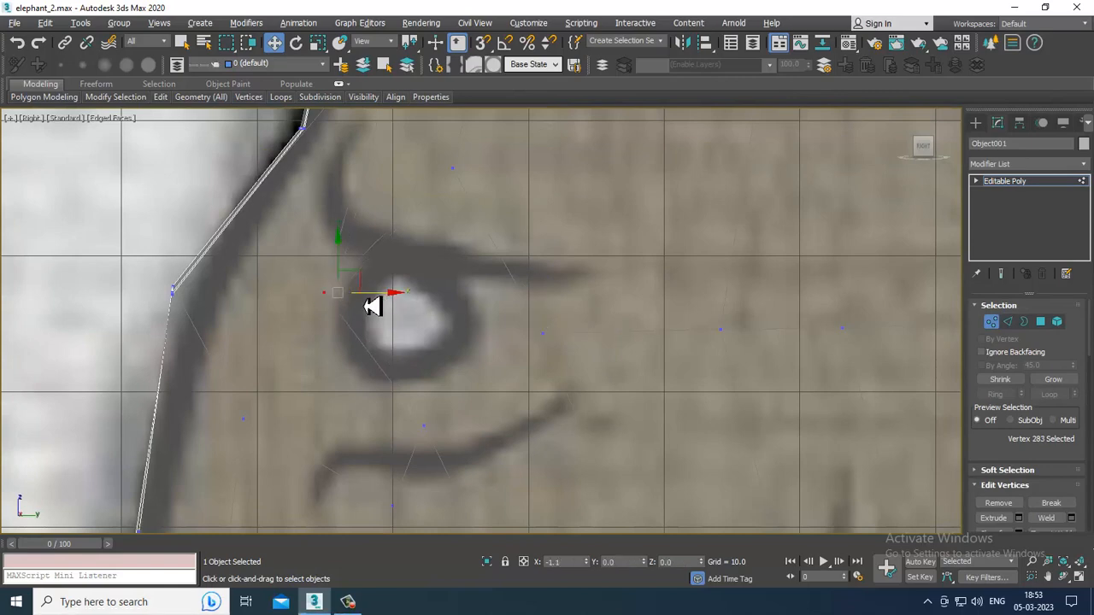
left_click_drag(431, 162, 494, 203)
Inset the eye polygon by 1.0.
left_click(1042, 324)
key("alt+w")
mouse_move(648, 440)
middle_mouse_down("alt")
mouse_move(666, 443)
mouse_move(650, 427)
middle_mouse_up("alt")
key("alt+w")
middle_click_drag(622, 365, 677, 379, "alt")
scroll(567, 359, "up", 3)
mouse_move(567, 359)
middle_mouse_down("alt")
mouse_move(572, 368)
mouse_move(556, 350)
middle_mouse_up("alt")
scroll(554, 349, "up", 3)
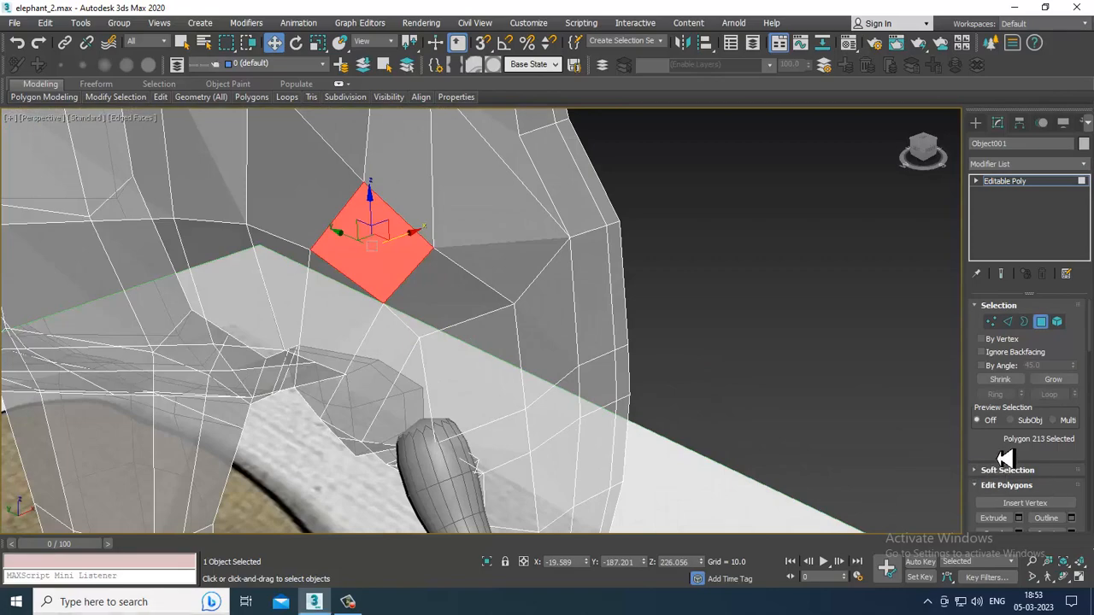
scroll(1005, 459, "down", 3)
left_click(1070, 457)
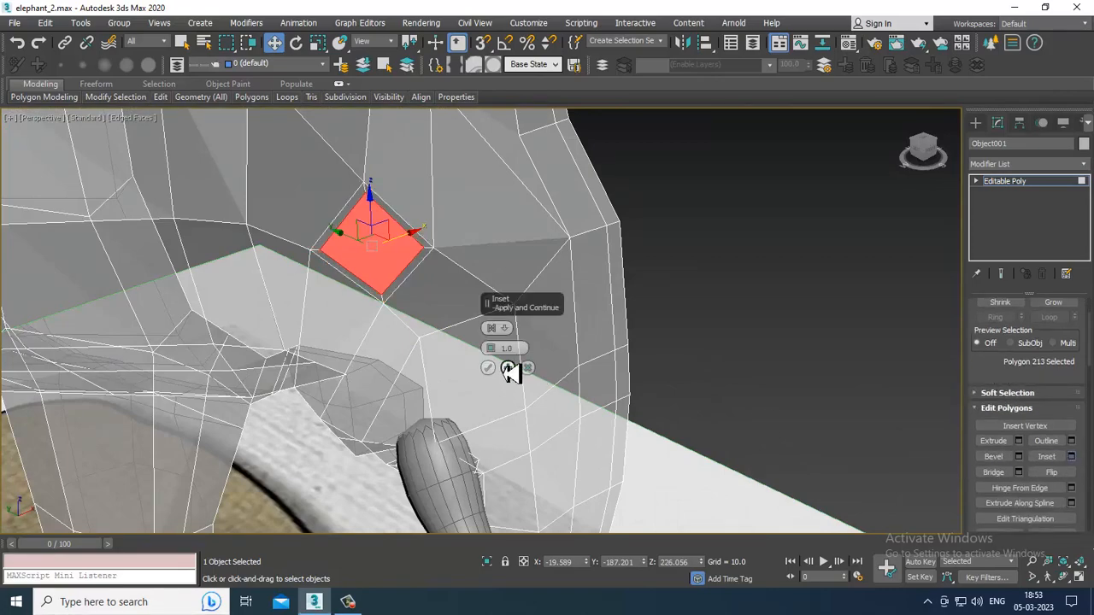
left_click(496, 370)
Move the lower and rear vertex pairs of the inset eye polygon closer to the reference eye in the Right view.
middle_click_drag(505, 330, 488, 313, "alt")
key("alt+w")
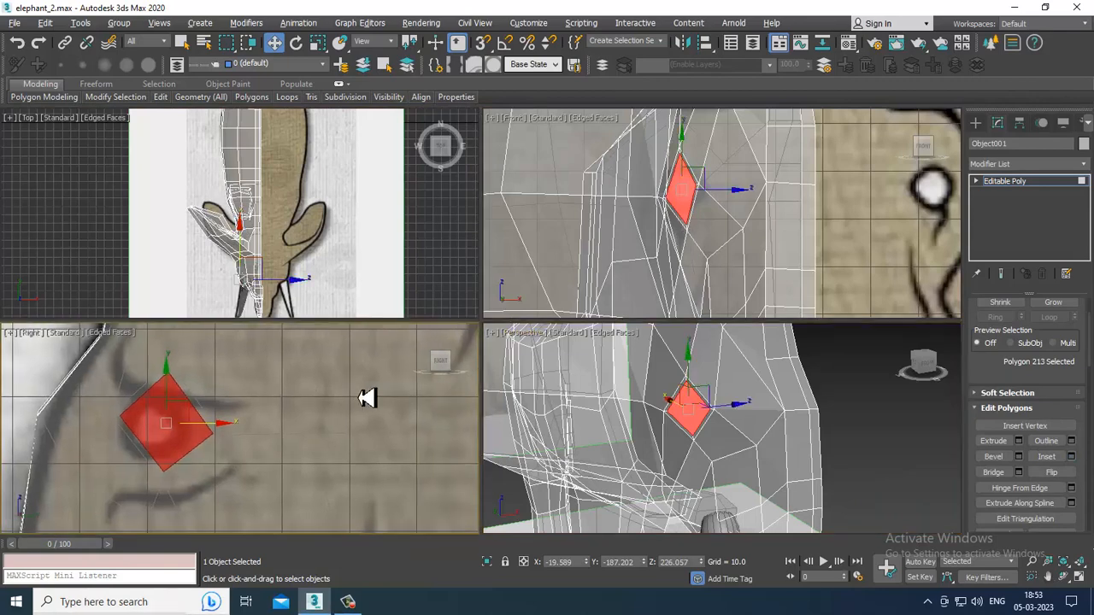
key("alt+w")
scroll(464, 371, "down", 2)
key("1")
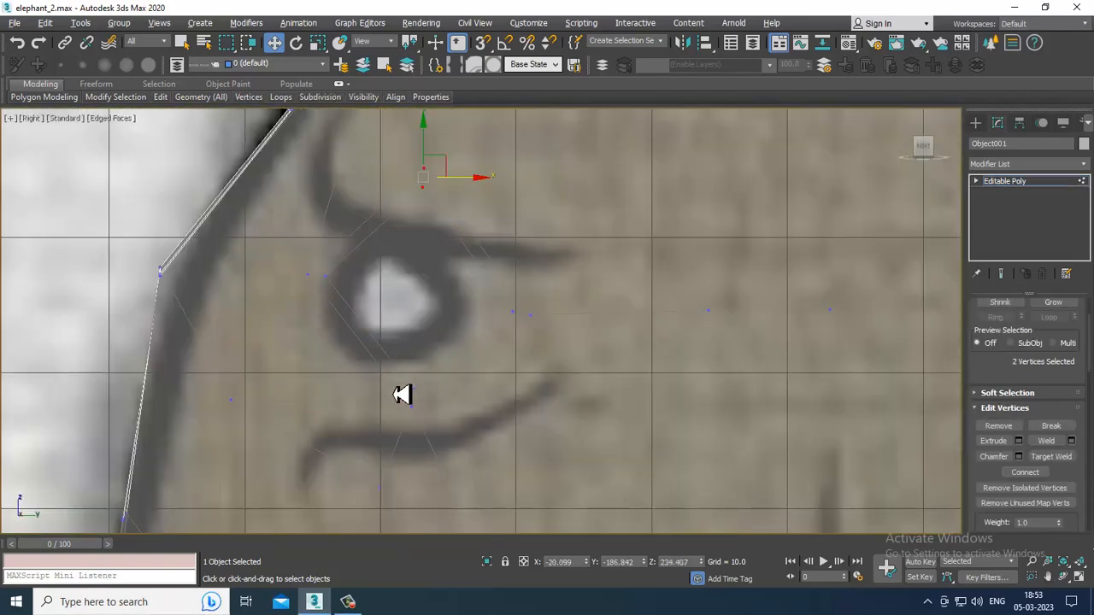
left_click_drag(394, 385, 429, 376)
left_click_drag(582, 357, 581, 358)
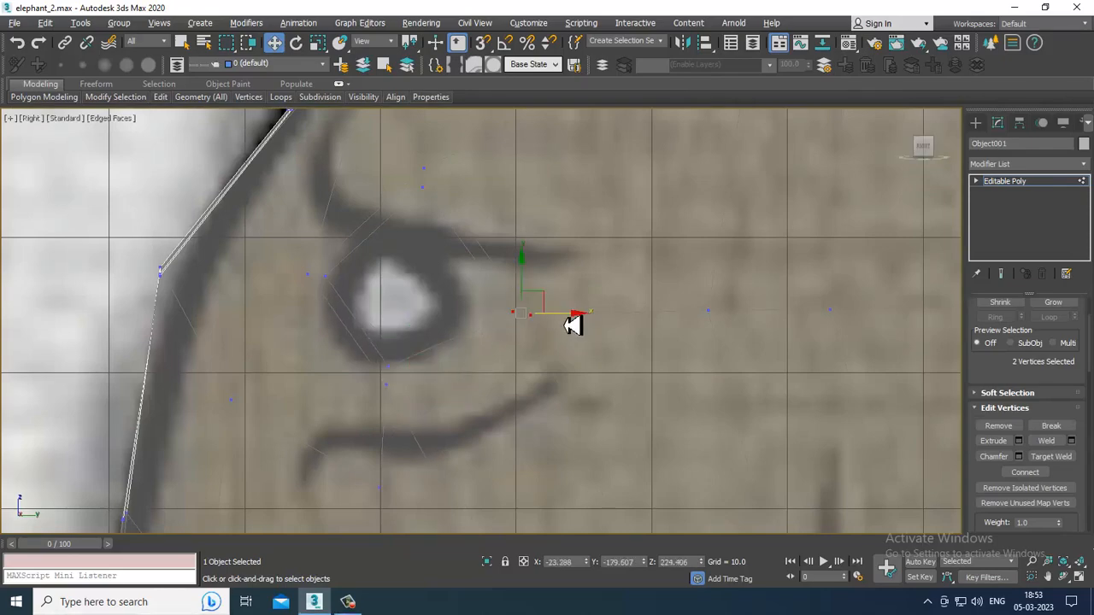
left_click_drag(544, 323, 540, 323)
key("alt+w")
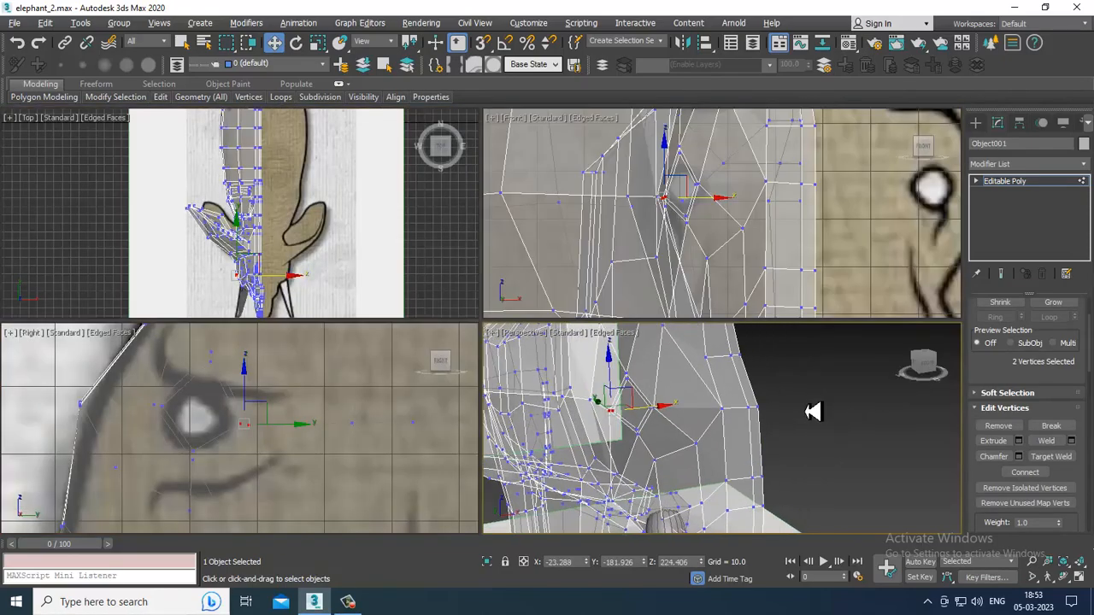
Extrude the inner eye polygon a short distance into the head and delete it to open the eye socket.
middle_click(813, 411)
key("alt+w")
middle_click_drag(538, 343, 565, 305, "alt")
key("alt+x")
key("2")
key("4")
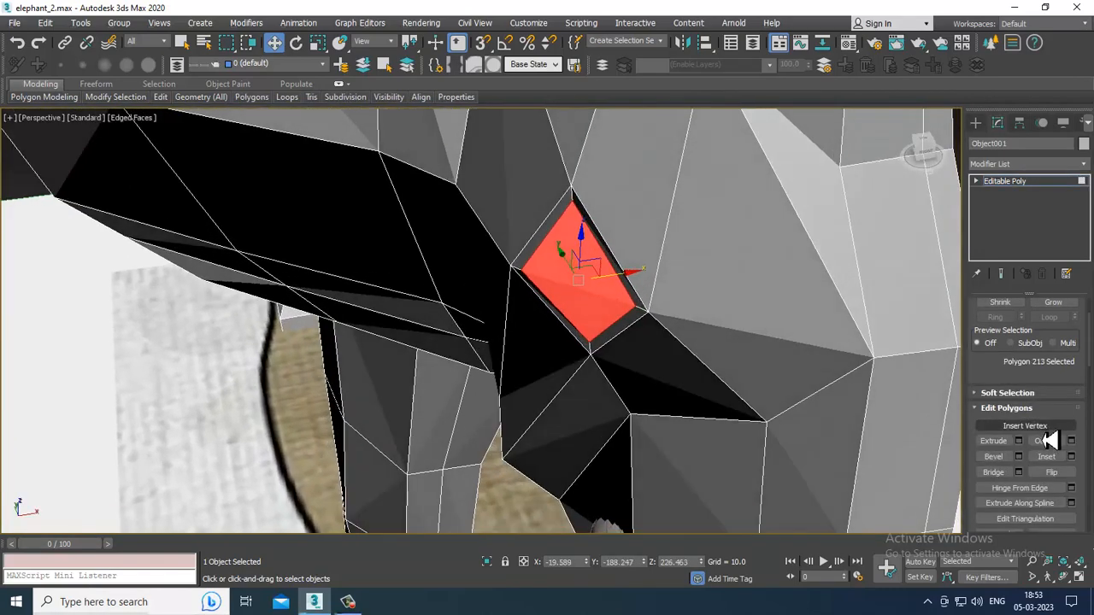
left_click(1018, 441)
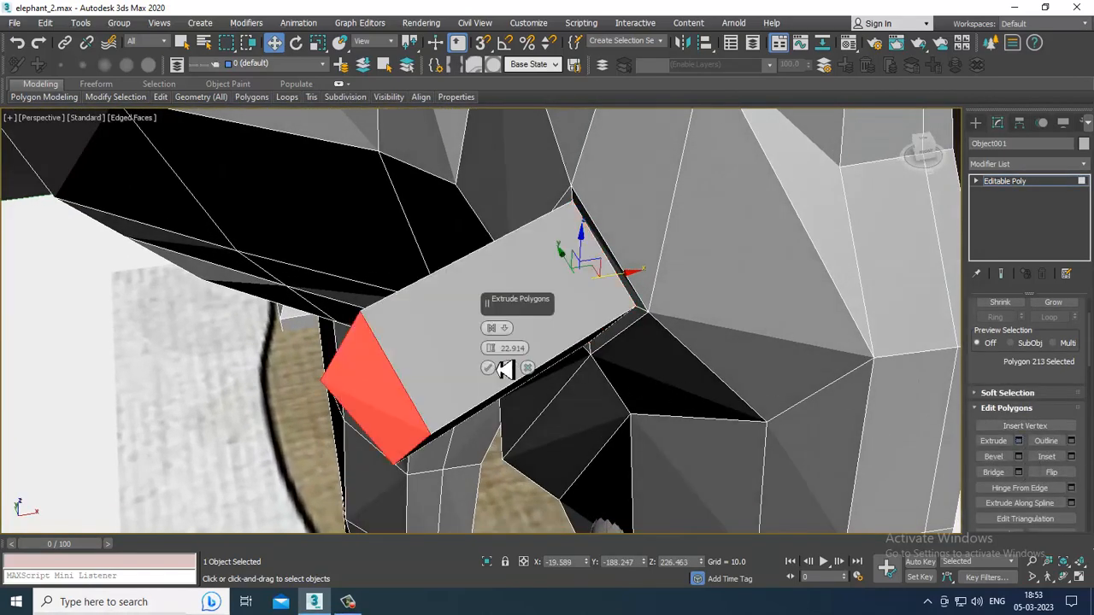
left_click_drag(500, 351, 627, 502)
left_click(489, 369)
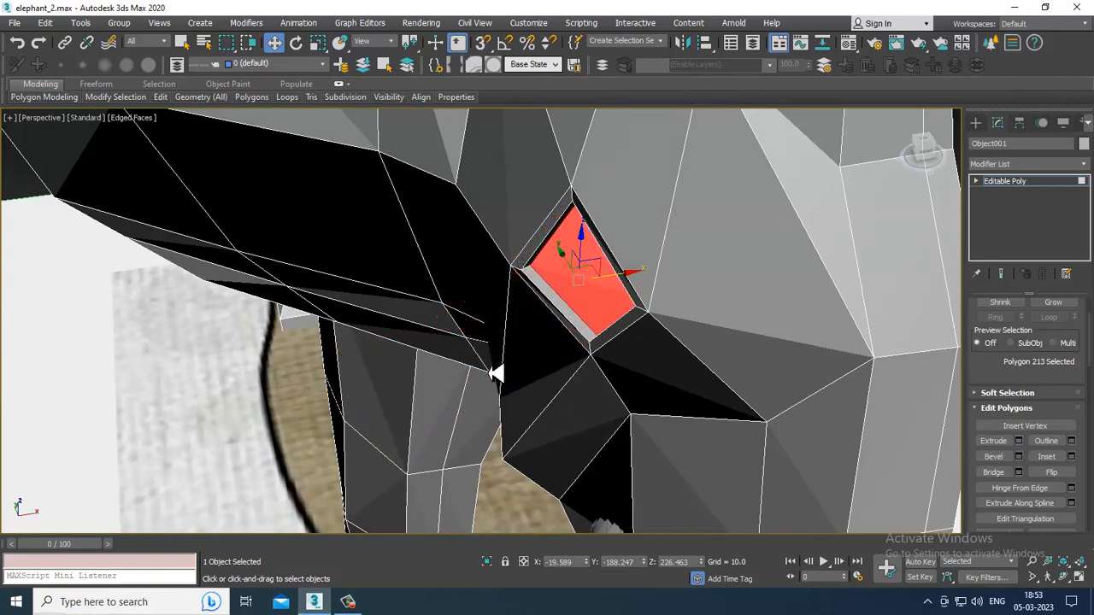
key("Delete")
Examine the eye opening against the side reference in the Right view and on the solid head in the Perspective view.
scroll(564, 376, "down", 3)
middle_click_drag(568, 376, 789, 349, "alt")
key("alt+w")
key("alt+w")
key("alt+x")
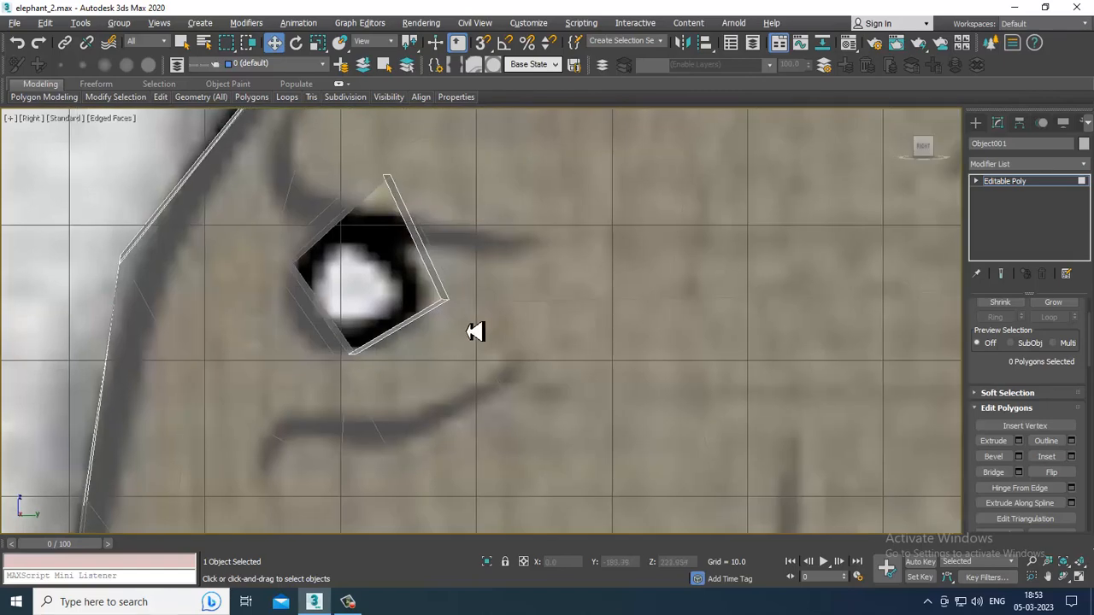
key("alt+w")
key("alt+w")
middle_click_drag(837, 427, 697, 285, "alt")
key("alt+x")
scroll(732, 330, "up", 3)
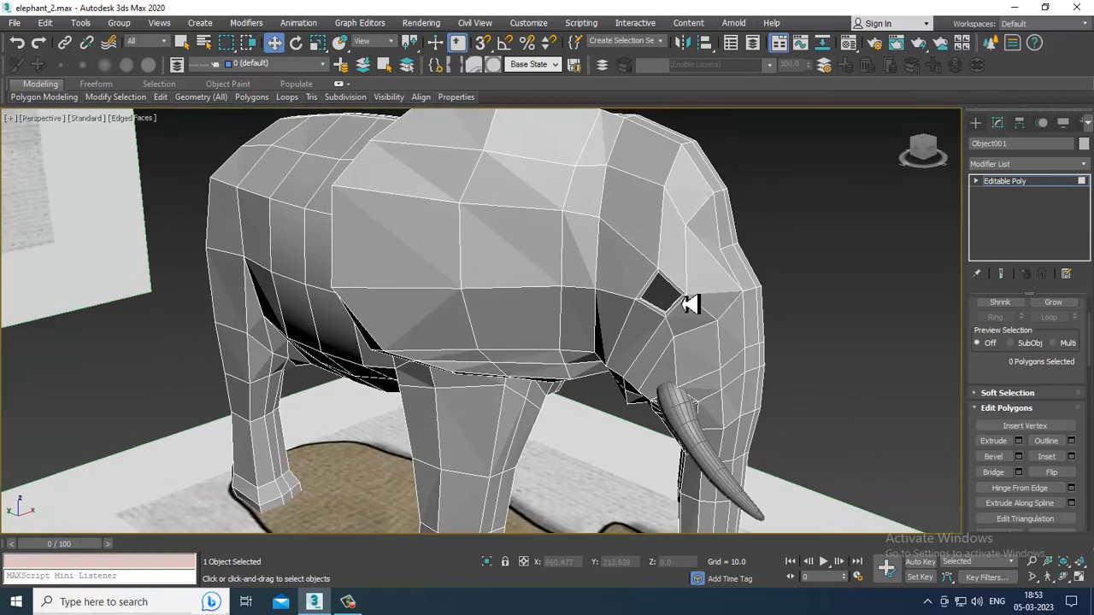
scroll(696, 301, "up", 4)
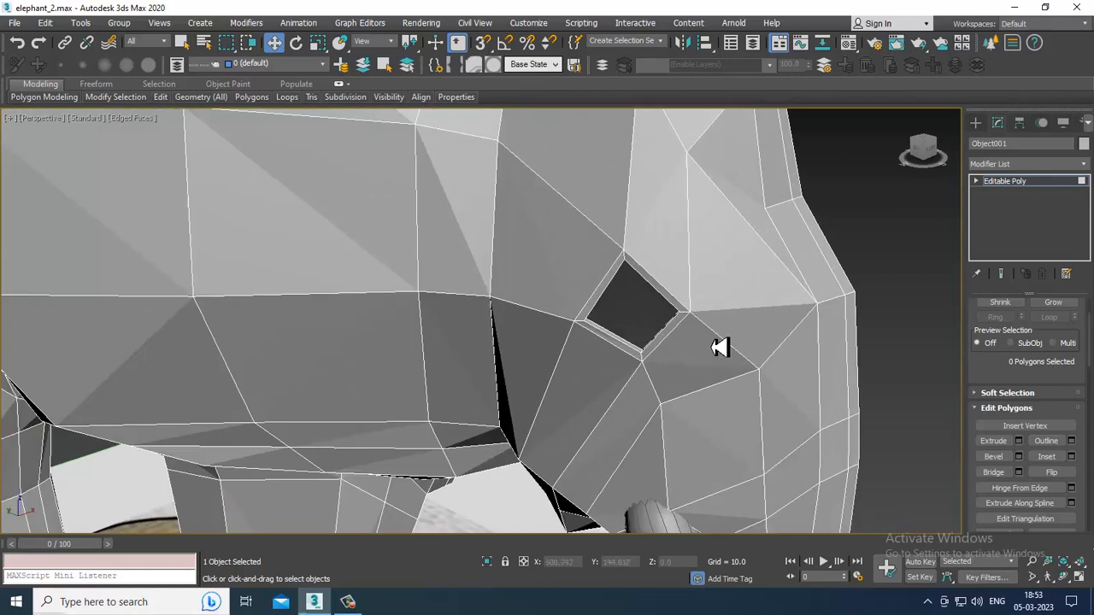
Insert an edge loop with Swift Loop along the side of the elephant, running into the rear edge of the eye opening.
double_click(41, 85)
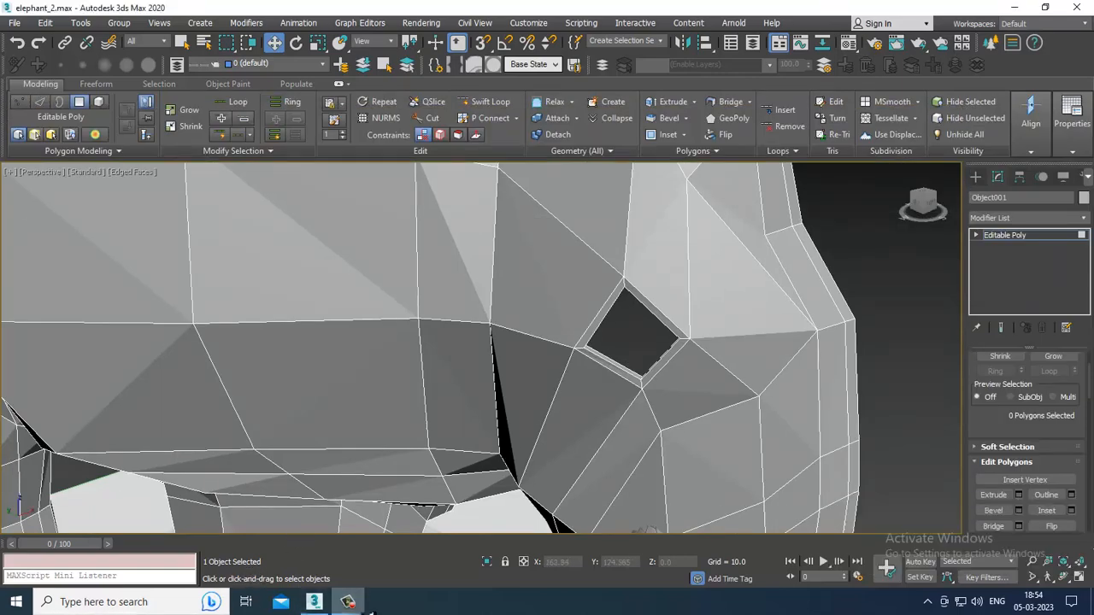
scroll(662, 359, "down", 5)
middle_click_drag(662, 359, 776, 360, "alt")
left_click(498, 106)
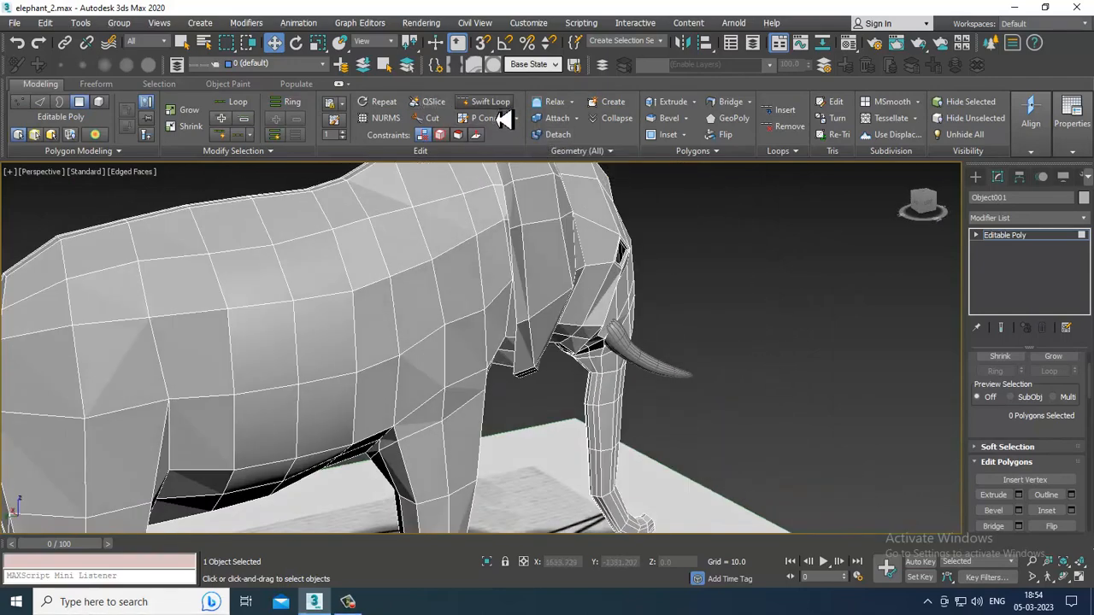
middle_click_drag(722, 300, 627, 296, "alt")
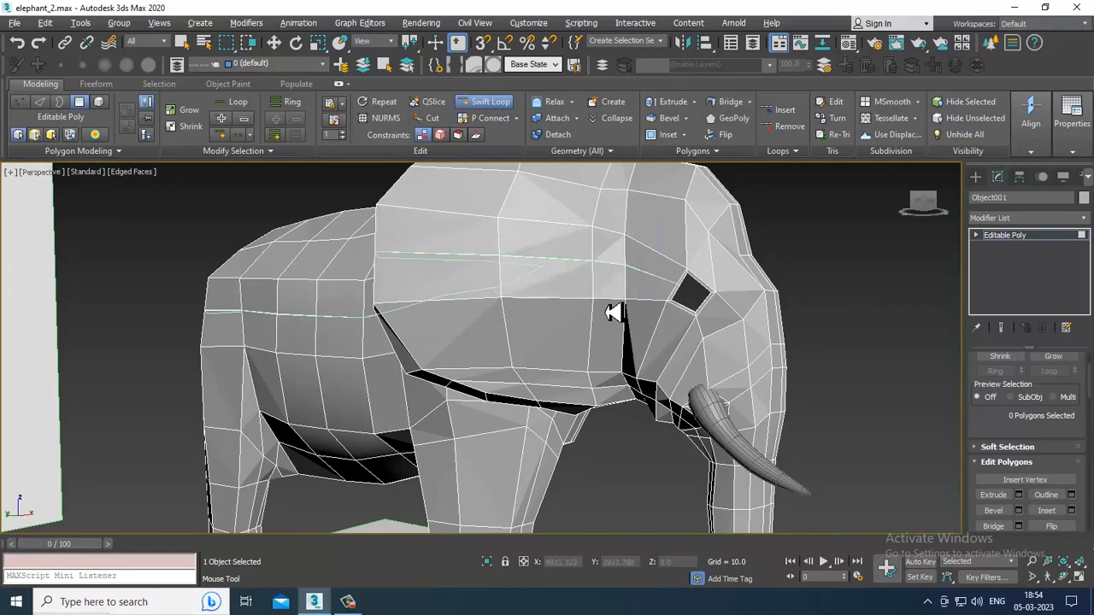
middle_click_drag(613, 313, 666, 292, "alt")
right_click(711, 300)
scroll(666, 292, "up", 3)
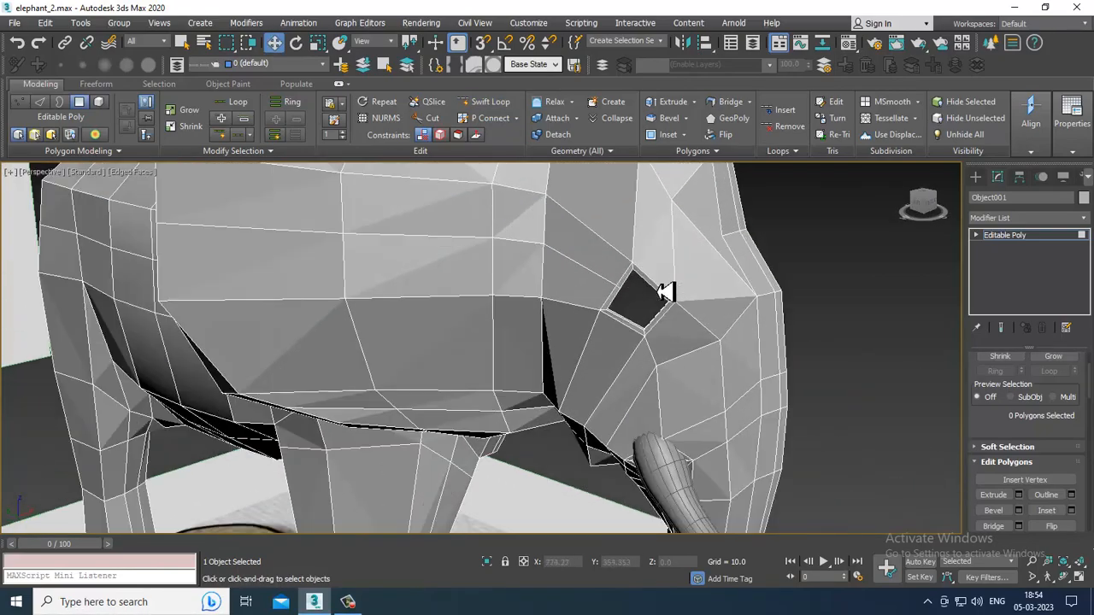
Preview the body and eye opening with NURMS smoothing from several angles, then return to the unsmoothed mesh.
middle_click_drag(578, 274, 581, 238, "alt")
right_click(517, 201)
left_click(500, 30)
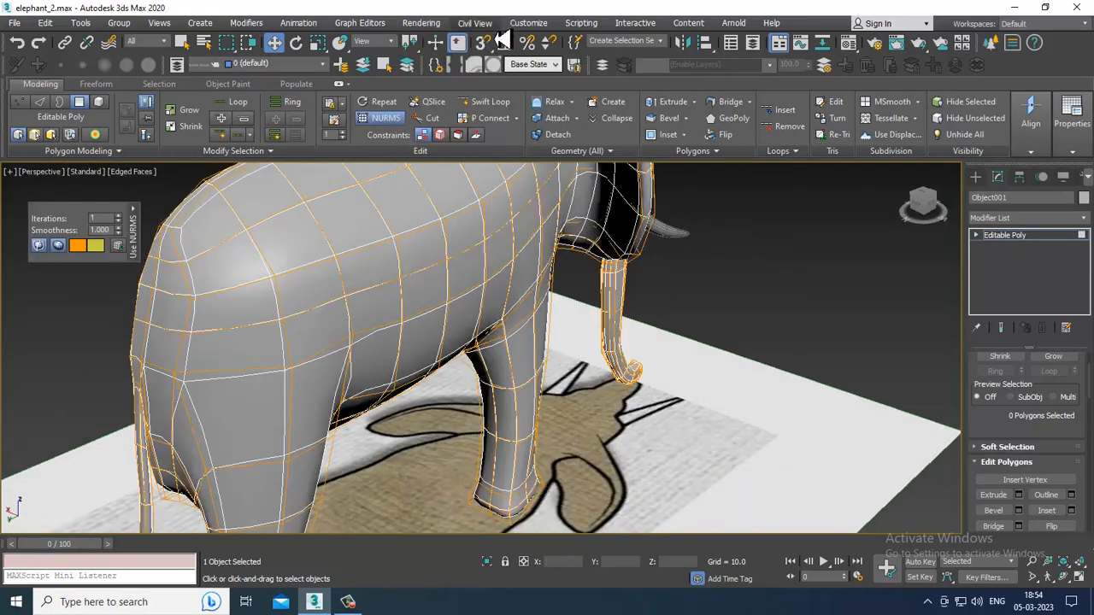
middle_click_drag(608, 318, 667, 310, "alt")
scroll(669, 310, "up", 2)
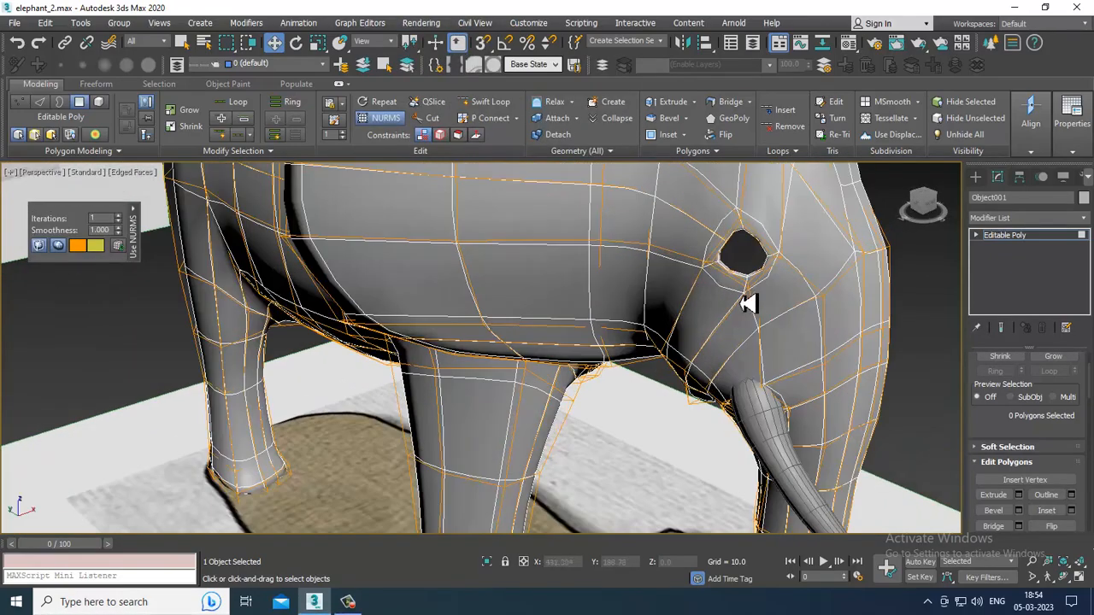
middle_click_drag(741, 303, 691, 311, "alt")
middle_click_drag(530, 328, 701, 283, "alt")
key("alt+x")
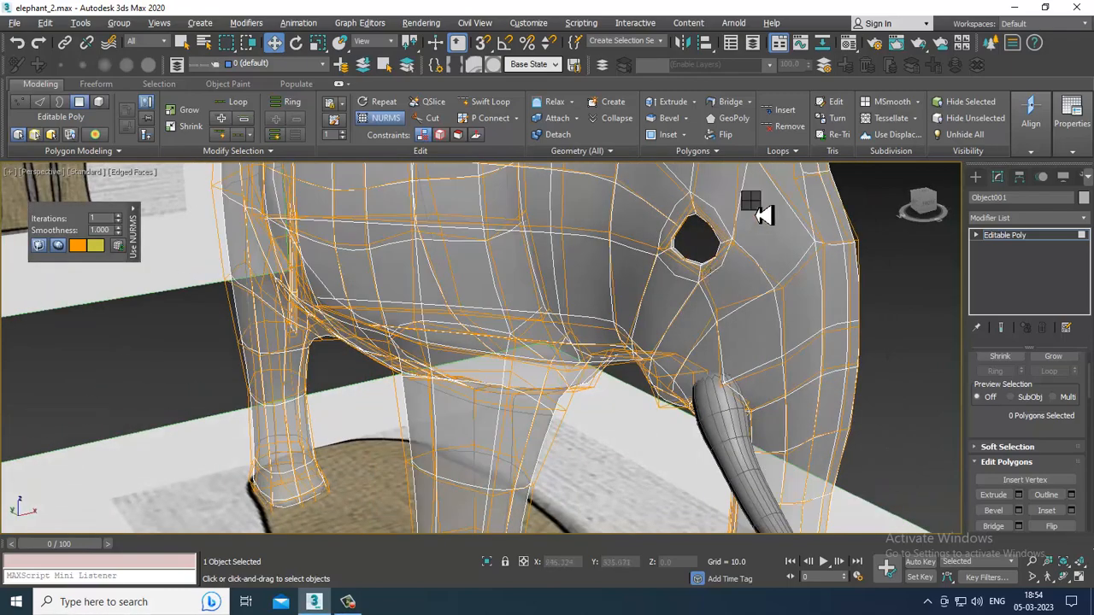
right_click(752, 201)
key("ctrl+BackSpace")
Reposition the upper and lower rear corner vertices of the eye opening to follow the eye outline in the Right view.
scroll(676, 293, "up", 8)
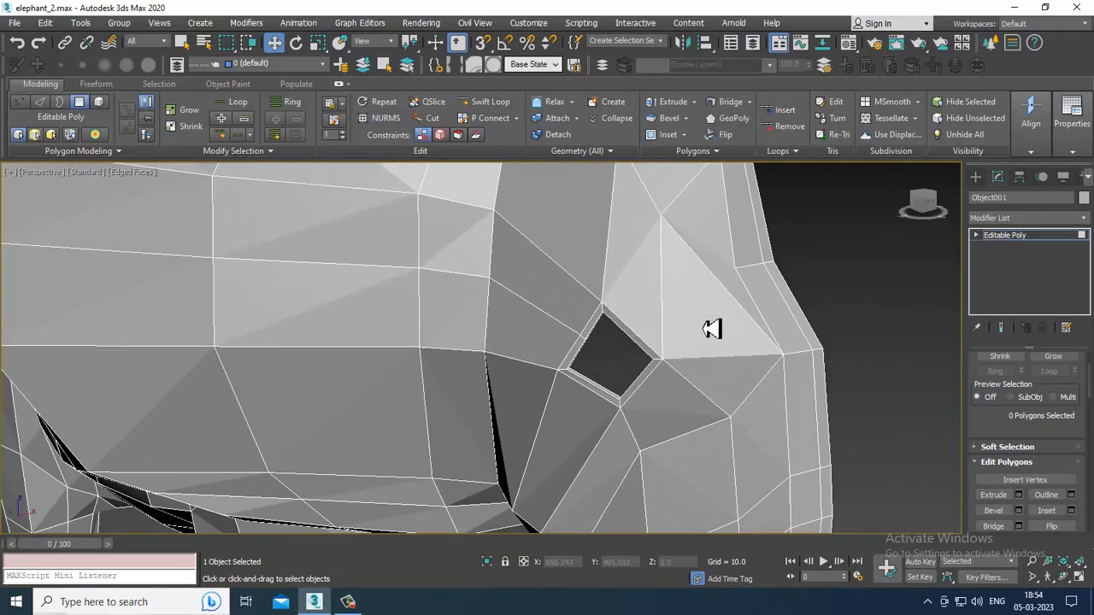
scroll(708, 325, "up", 4)
left_click(472, 342)
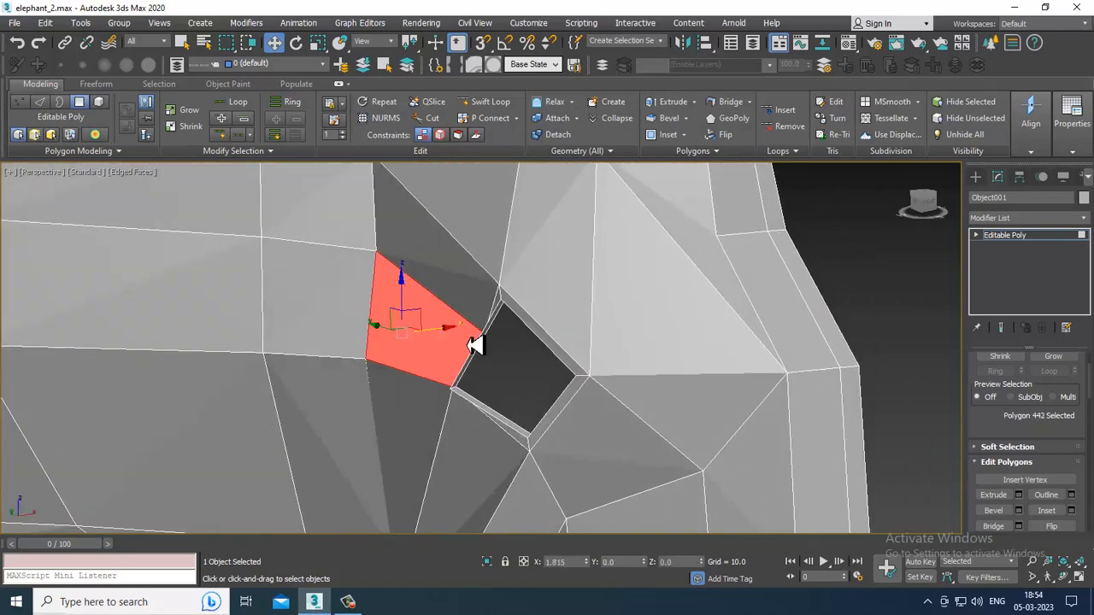
left_click(520, 368)
key("1")
key("alt+w")
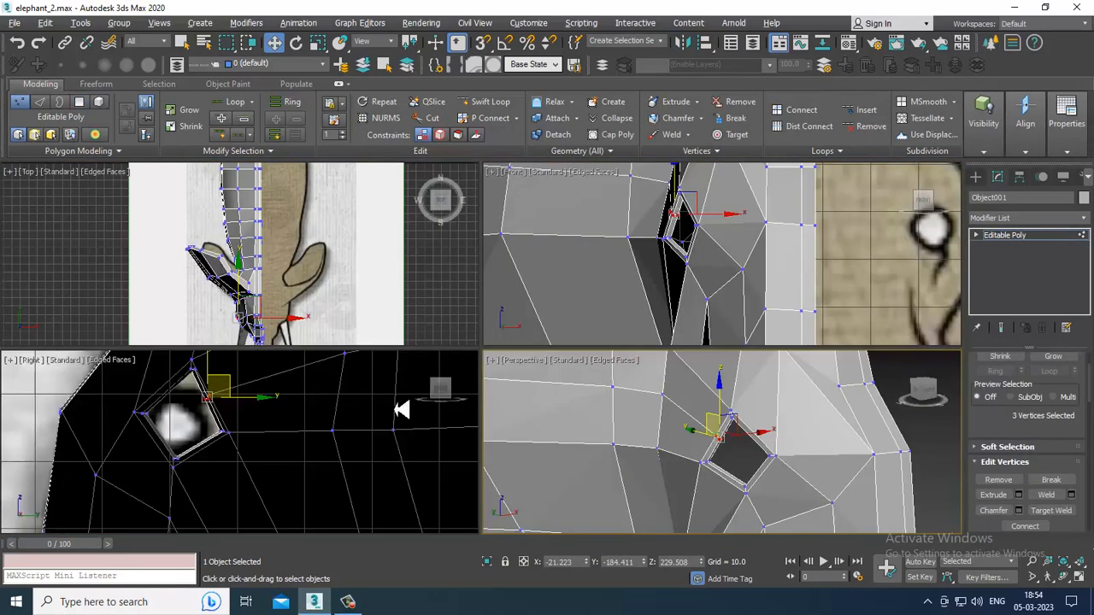
right_click(402, 411)
key("alt+w")
scroll(408, 275, "up", 3)
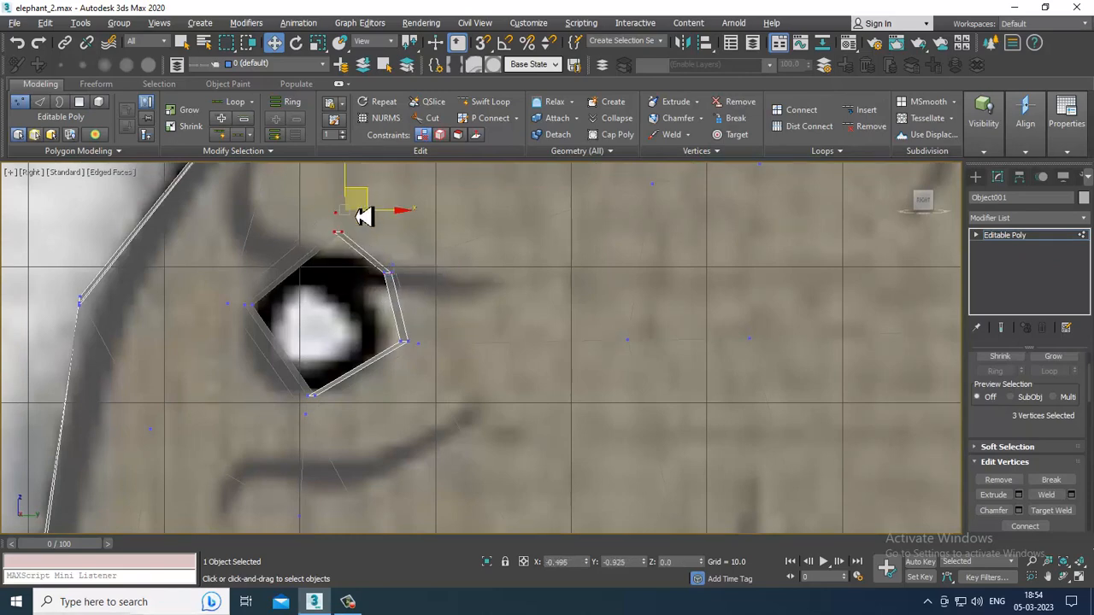
left_click_drag(353, 224, 346, 231)
left_click_drag(363, 297, 424, 350)
middle_click_drag(385, 392, 398, 383)
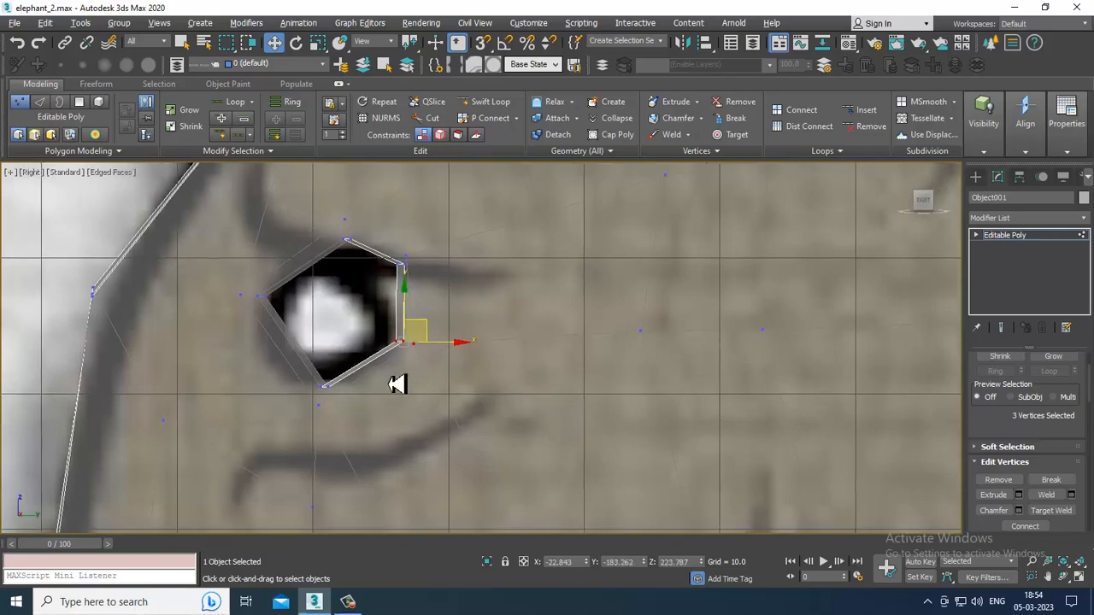
Adjust the vertex pair on the front of the trunk just above its curled tip in the Perspective view.
key("alt+w")
right_click(733, 459)
key("alt+w")
middle_click_drag(706, 415, 733, 392, "alt")
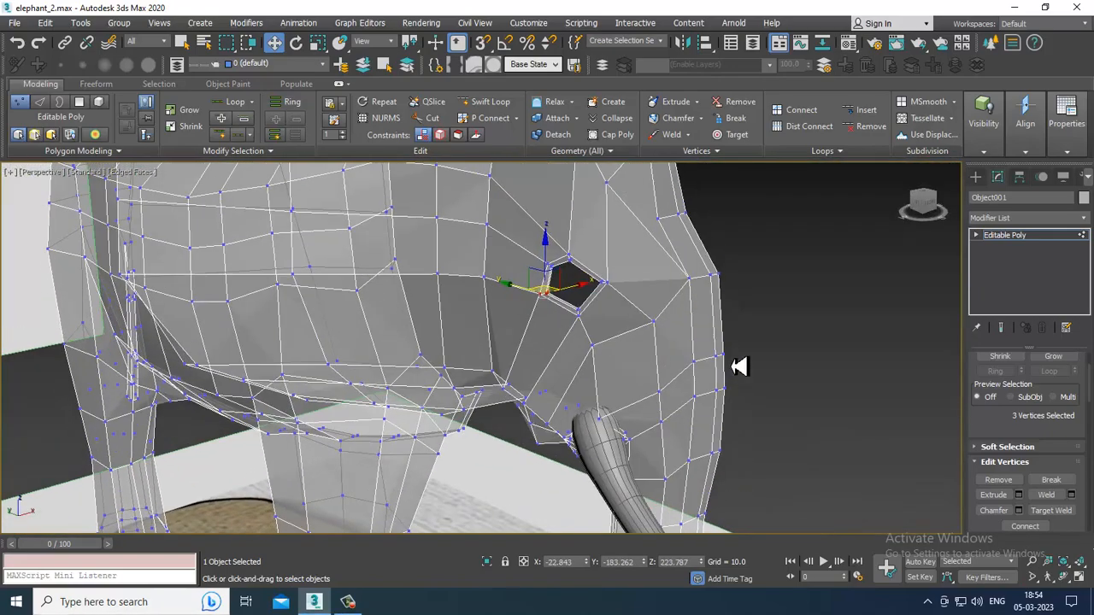
middle_click_drag(690, 350, 665, 358, "alt")
scroll(575, 355, "up", 2)
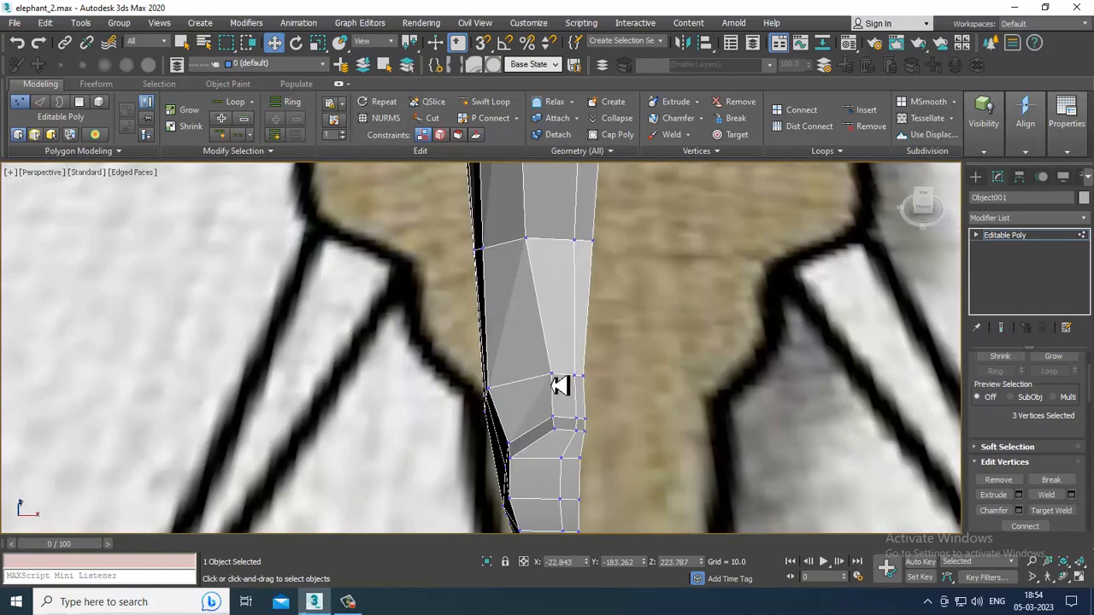
left_click_drag(610, 383, 598, 431)
middle_click_drag(686, 432, 647, 380, "alt")
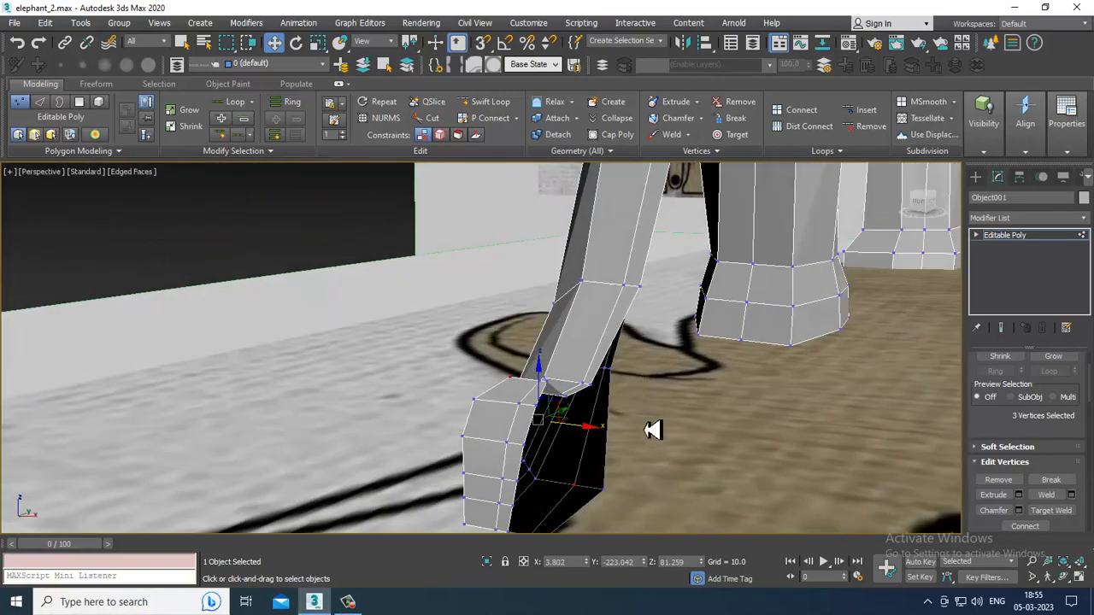
left_click_drag(614, 377, 562, 535, "alt")
middle_click_drag(561, 536, 588, 389, "alt")
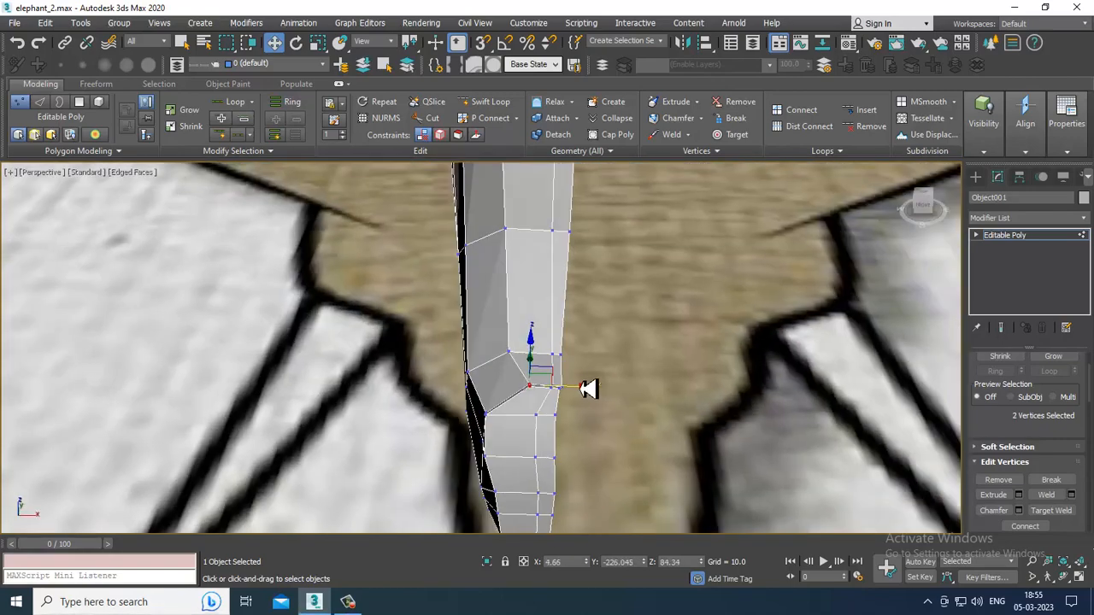
left_click_drag(582, 397, 567, 387)
middle_click_drag(567, 387, 607, 432, "alt")
Reposition individual vertices along the side of the curled trunk tip to even out its edge spacing.
left_click(571, 392)
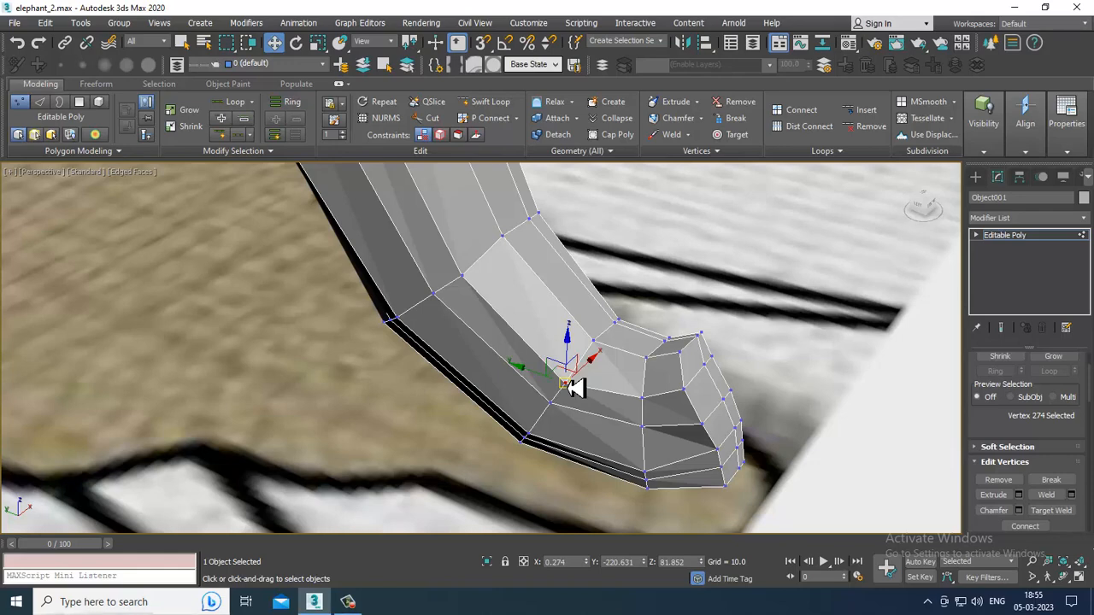
middle_click_drag(720, 422, 674, 432, "alt")
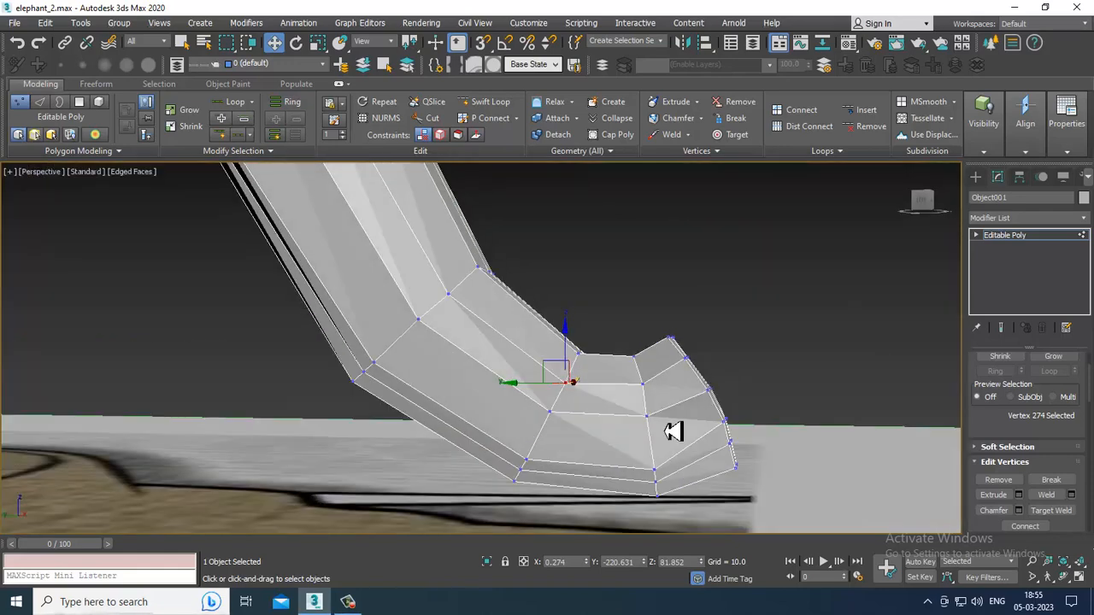
left_click(656, 470)
left_click(655, 446)
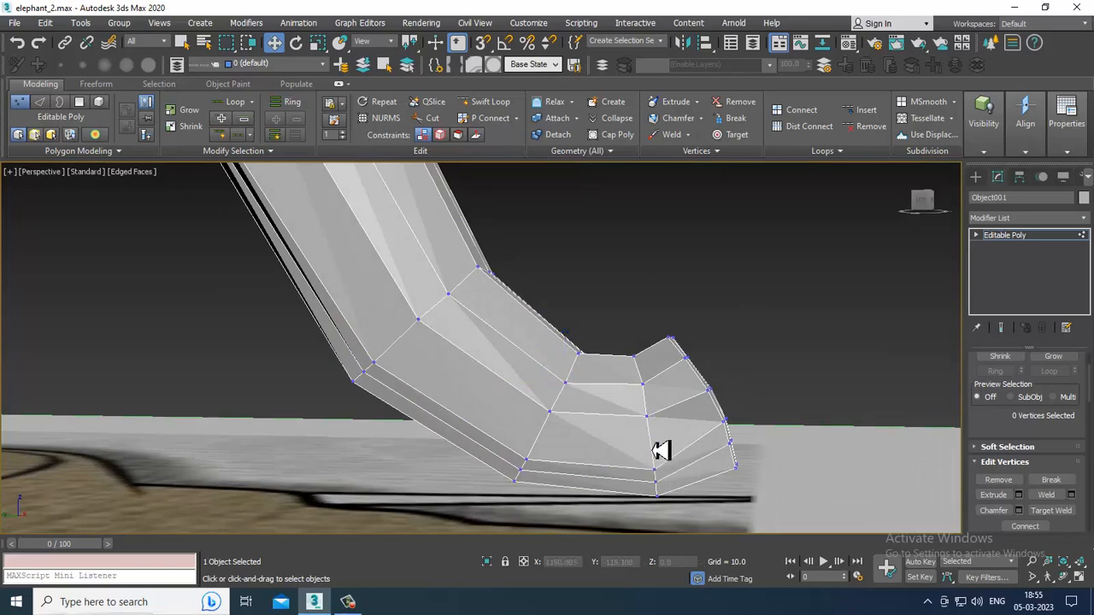
left_click(655, 468)
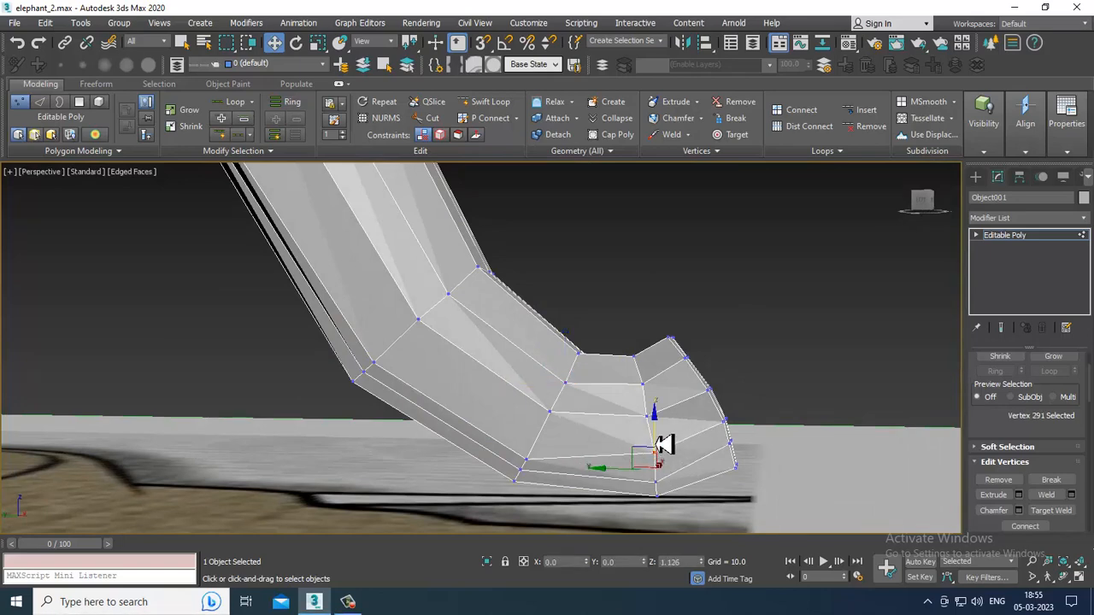
middle_click_drag(661, 447, 627, 437)
left_click(675, 447)
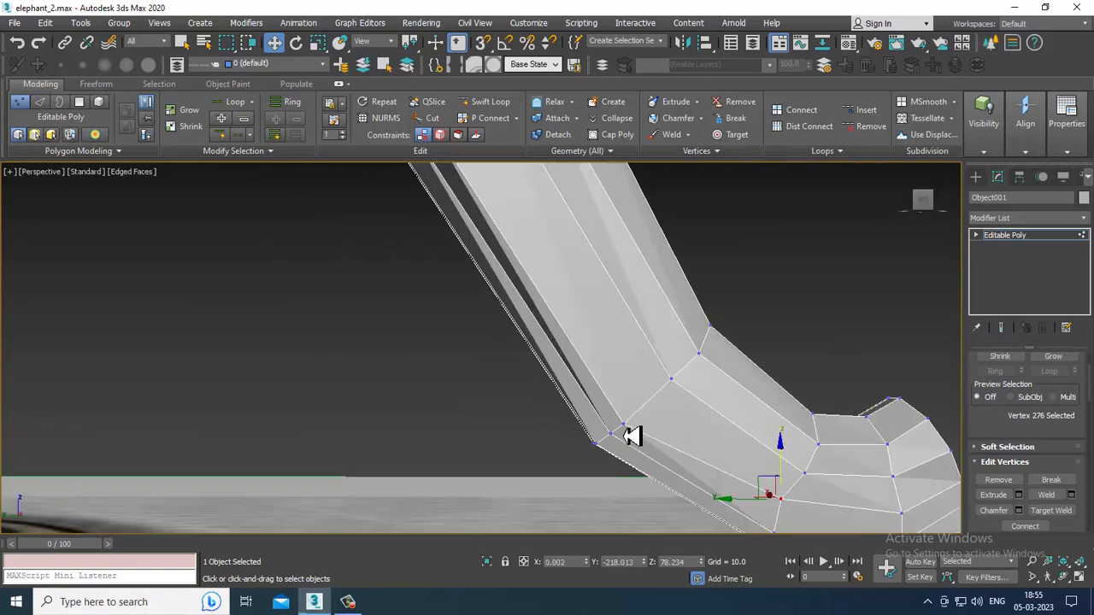
Move the side vertices at the trunk's lower bends forward to widen the narrow rear faces.
left_click(611, 435)
left_click_drag(610, 435, 664, 398)
mouse_move(665, 399)
middle_mouse_down("alt")
mouse_move(647, 411)
mouse_move(641, 384)
mouse_move(676, 397)
middle_mouse_up("alt")
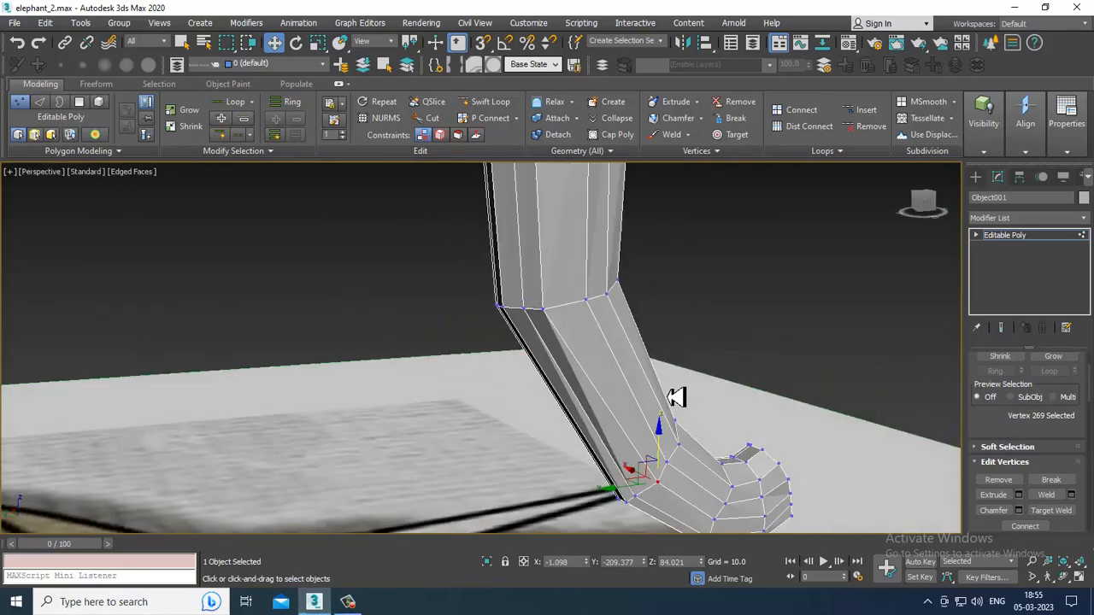
left_click(544, 311)
middle_click_drag(544, 310, 532, 329, "alt")
left_click_drag(511, 319, 535, 313)
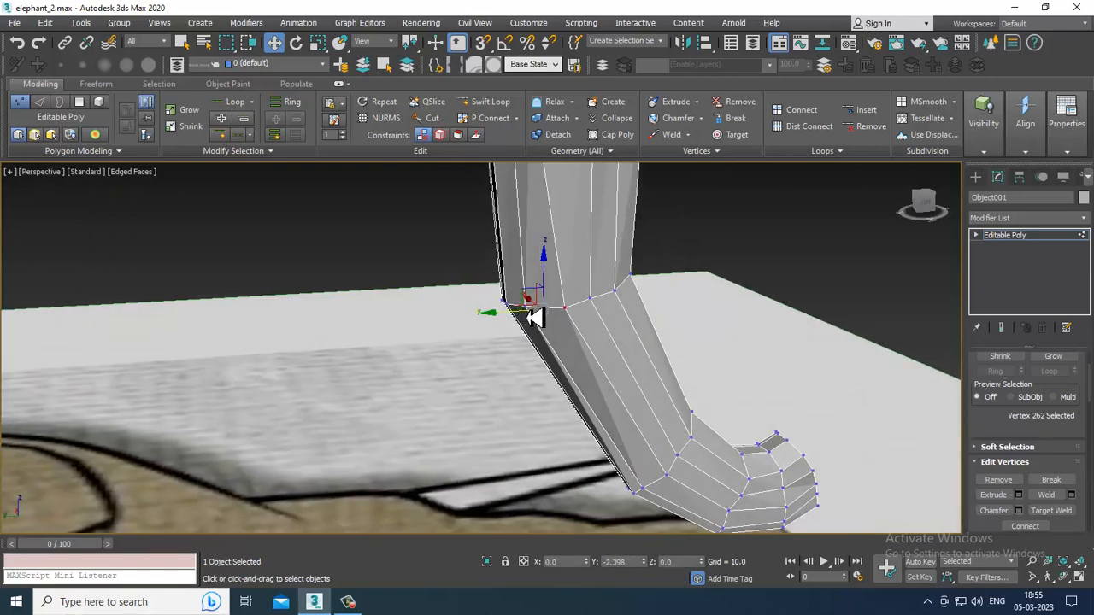
Adjust the side vertices farther up the trunk, up to the row just below the tusk.
middle_click_drag(535, 313, 552, 329, "alt")
left_click(534, 252)
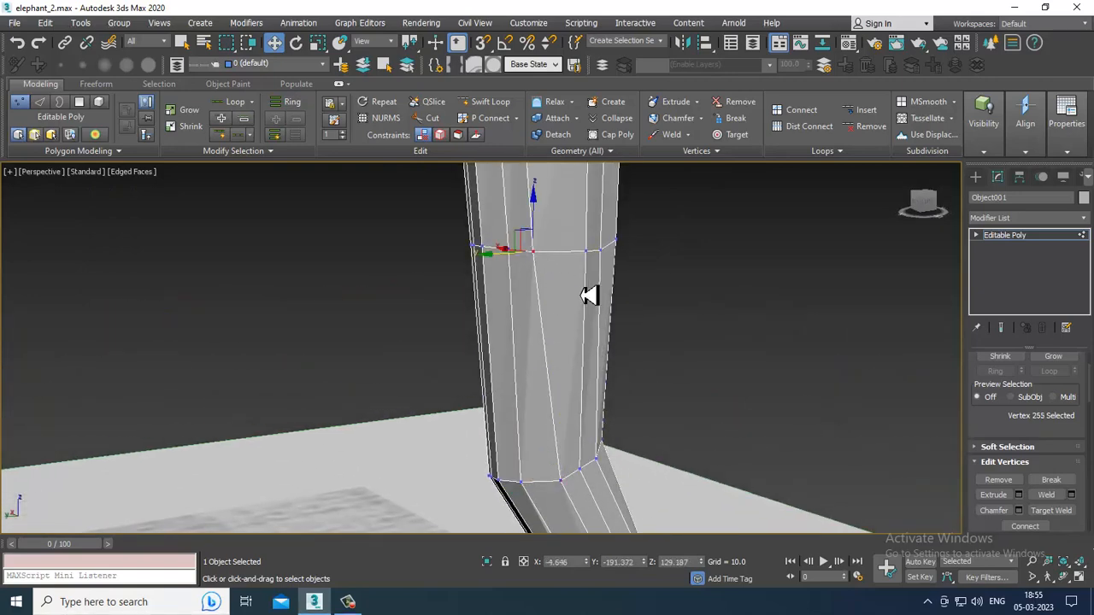
middle_click_drag(588, 294, 609, 369, "alt")
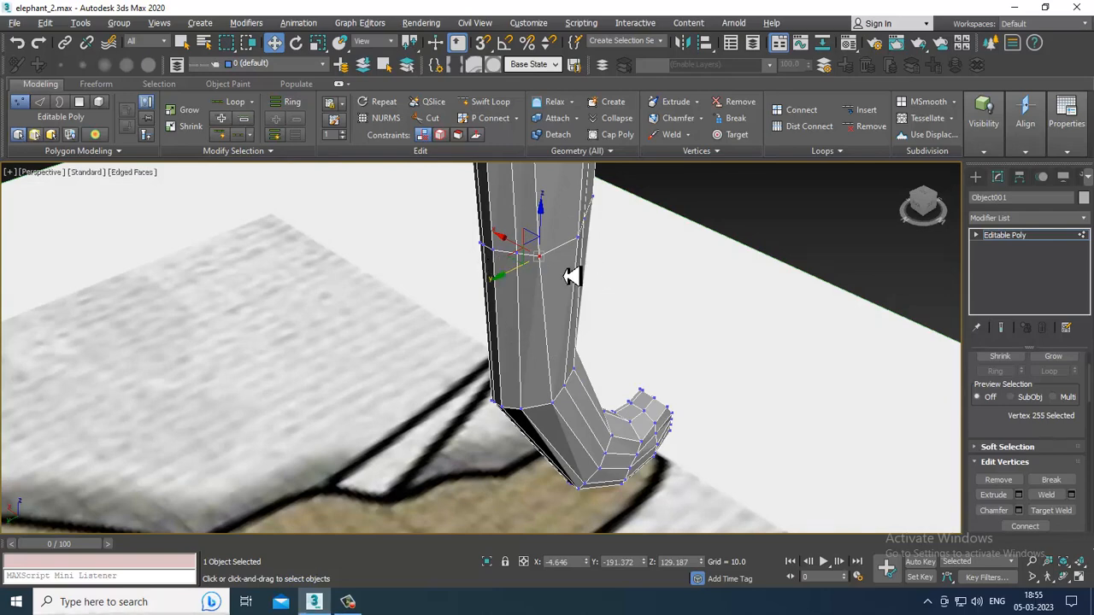
middle_click_drag(571, 275, 567, 342, "alt")
left_click(525, 268)
middle_click_drag(525, 268, 514, 374, "alt")
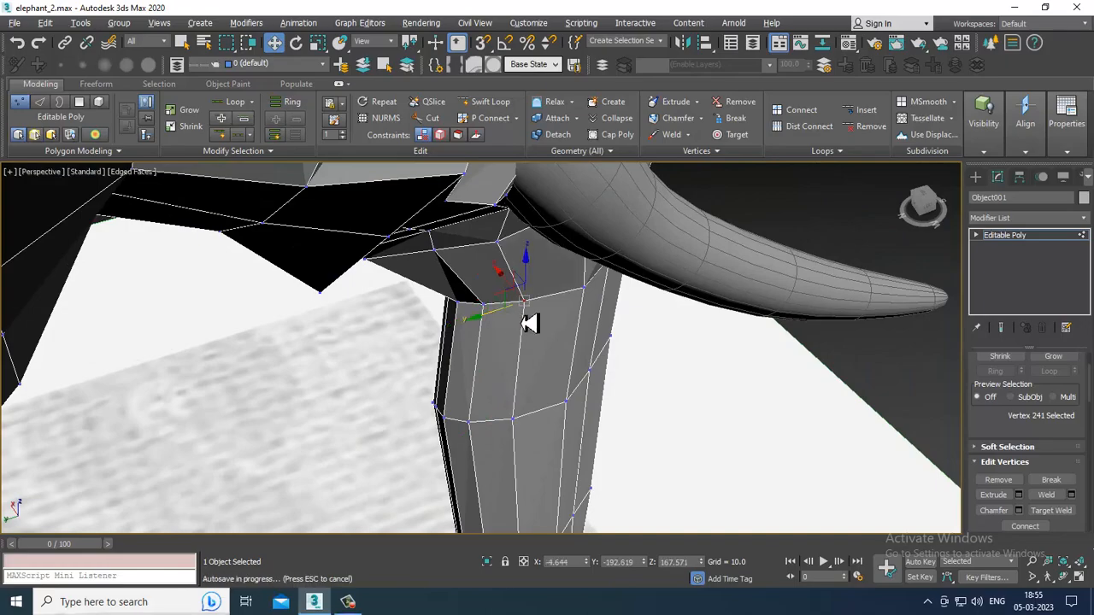
middle_click_drag(527, 320, 561, 314, "alt")
Examine the trunk's side vertices against the reference in the Front view and again in the Perspective view.
key("alt+w")
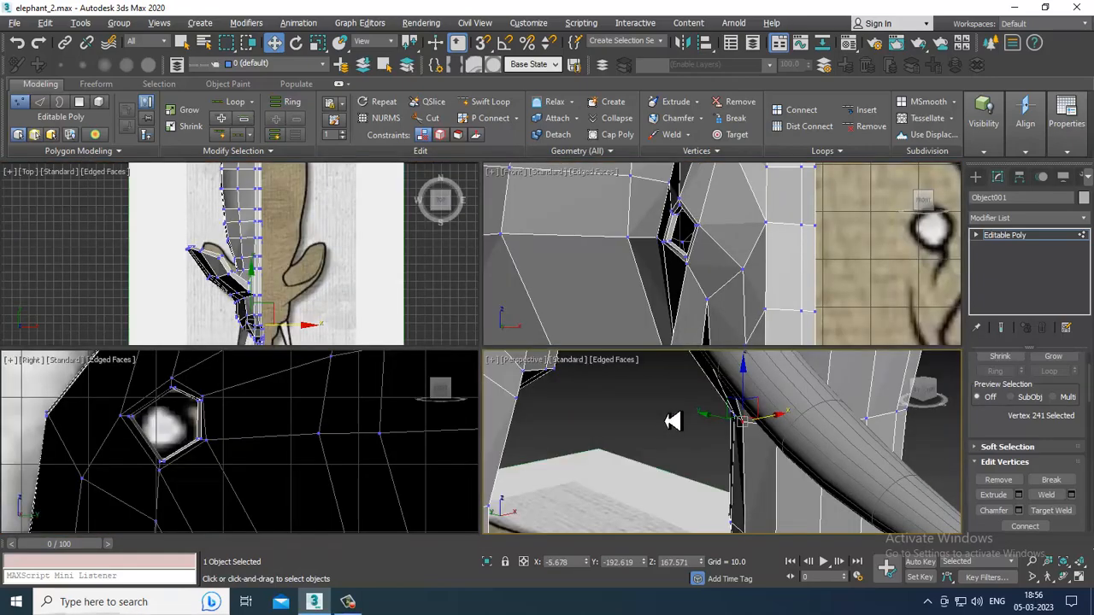
key("alt+w")
scroll(642, 286, "down", 8)
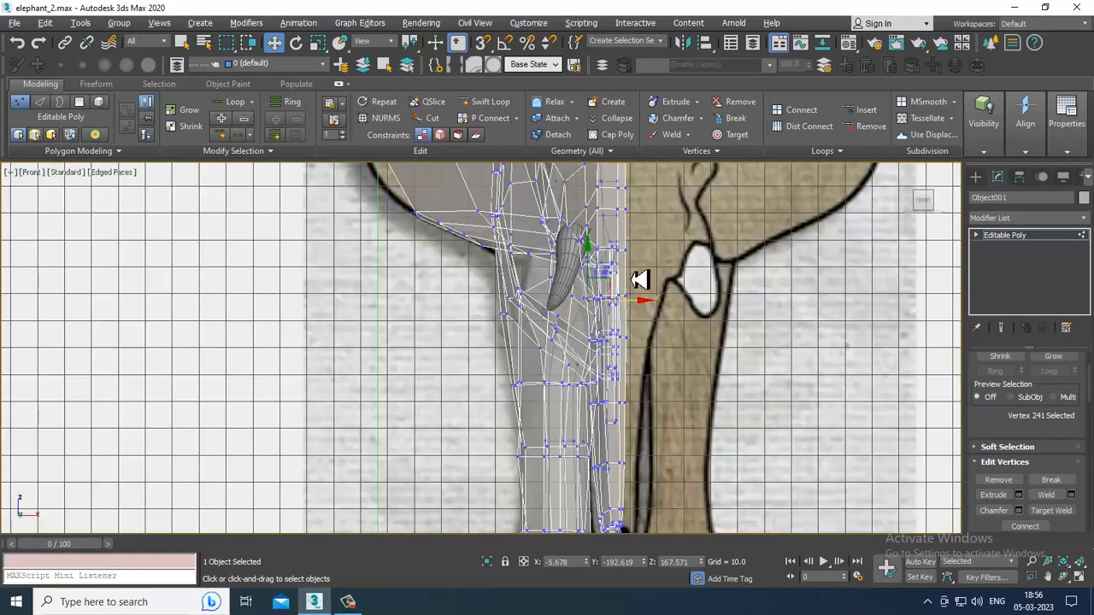
scroll(639, 321, "up", 6)
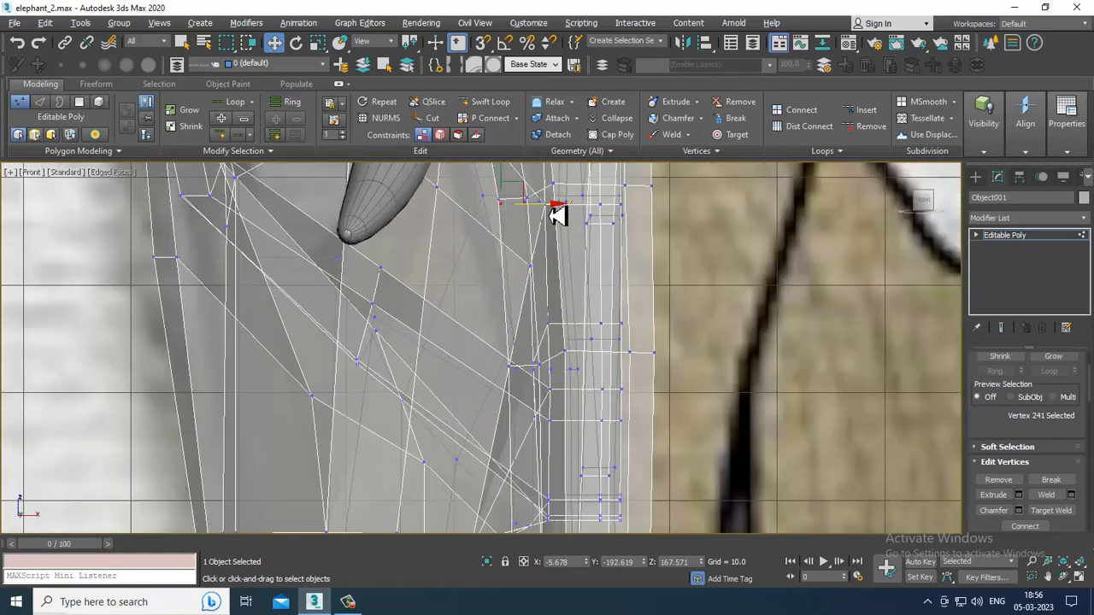
key("alt+w")
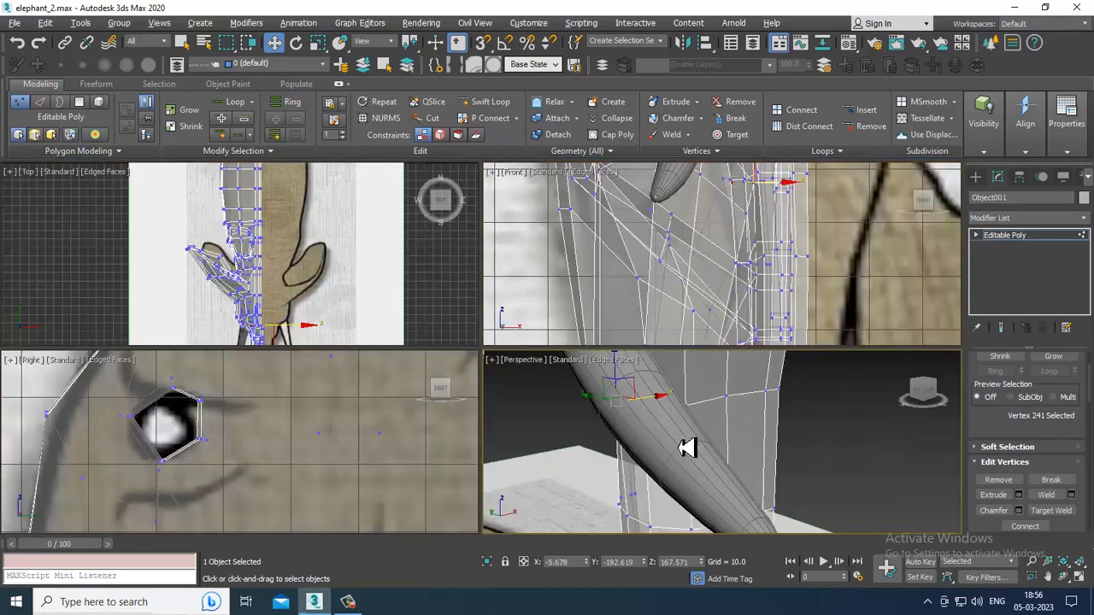
key("alt+w")
scroll(582, 334, "down", 5)
scroll(547, 308, "up", 3)
Reposition vertices on the inner side of the upper trunk below the tusk to straighten the vertical edges.
middle_click_drag(528, 298, 497, 271, "alt")
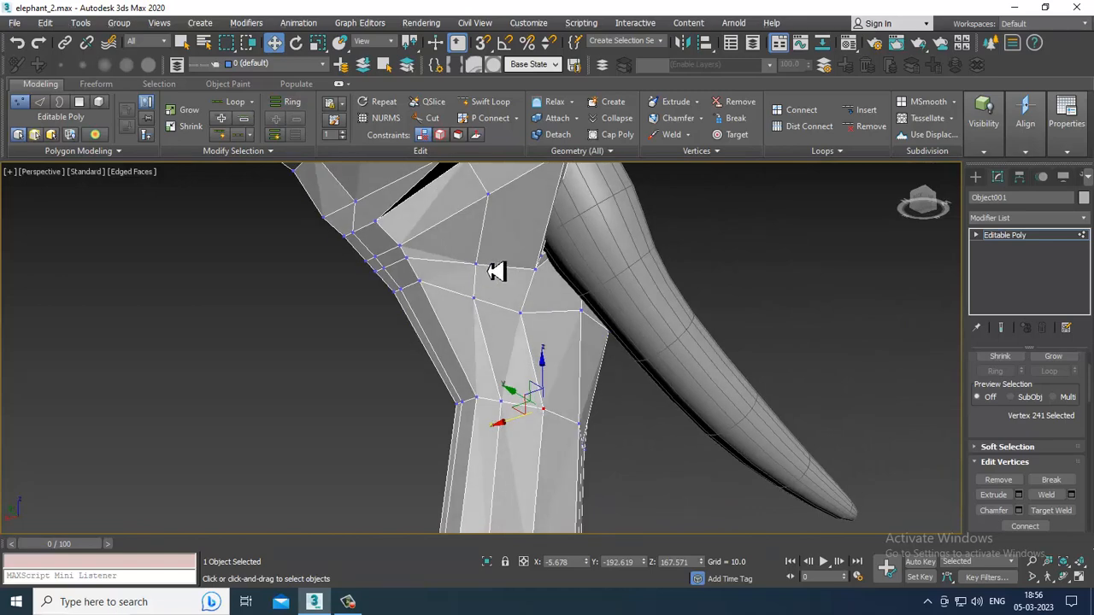
middle_click_drag(504, 360, 521, 306, "alt")
scroll(499, 414, "up", 4)
scroll(522, 307, "down", 5)
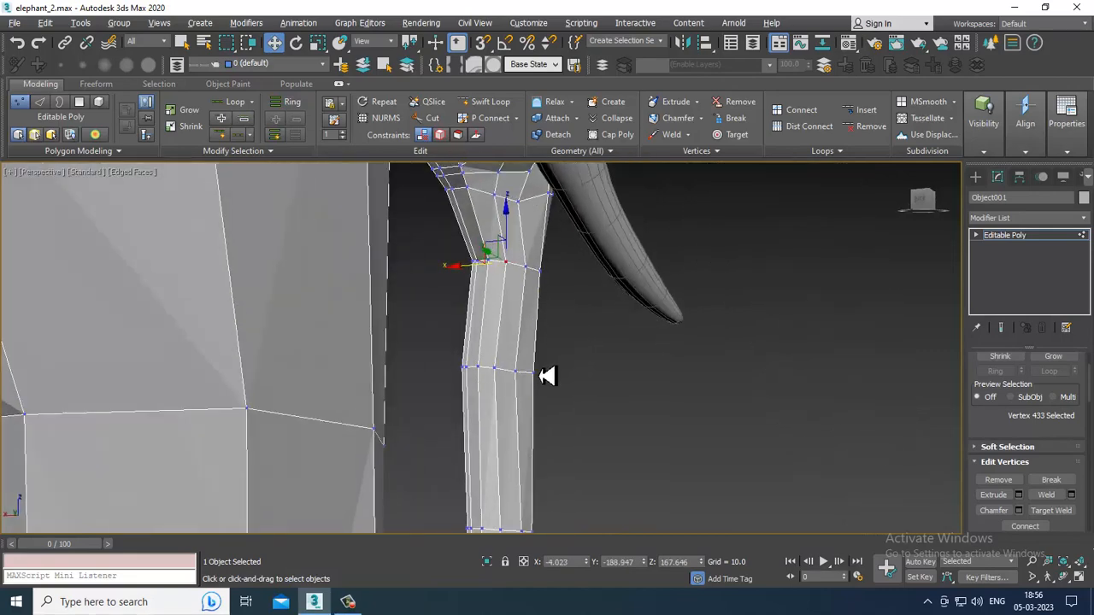
scroll(555, 379, "up", 6)
middle_click_drag(579, 384, 551, 418, "alt")
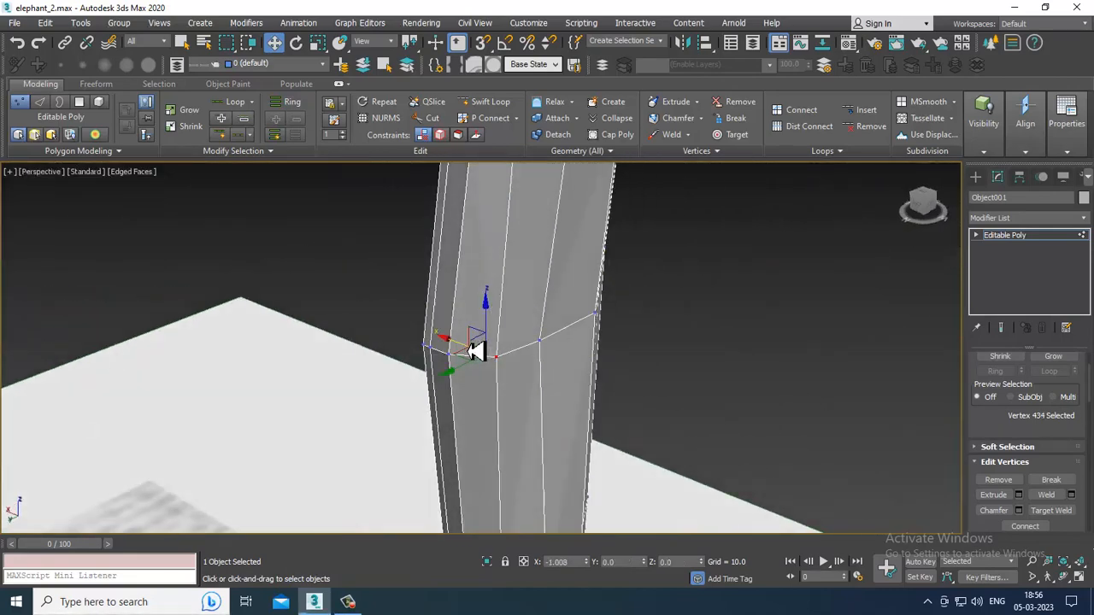
left_click_drag(477, 352, 482, 353)
mouse_move(482, 353)
middle_mouse_down("alt")
mouse_move(530, 417)
mouse_move(498, 340)
middle_mouse_up("alt")
middle_click_drag(663, 397, 539, 393)
middle_click_drag(539, 393, 528, 298, "alt")
Preview the reshaped trunk and body with NURMS smoothing in the Perspective view.
scroll(513, 371, "down", 3)
right_click(528, 297)
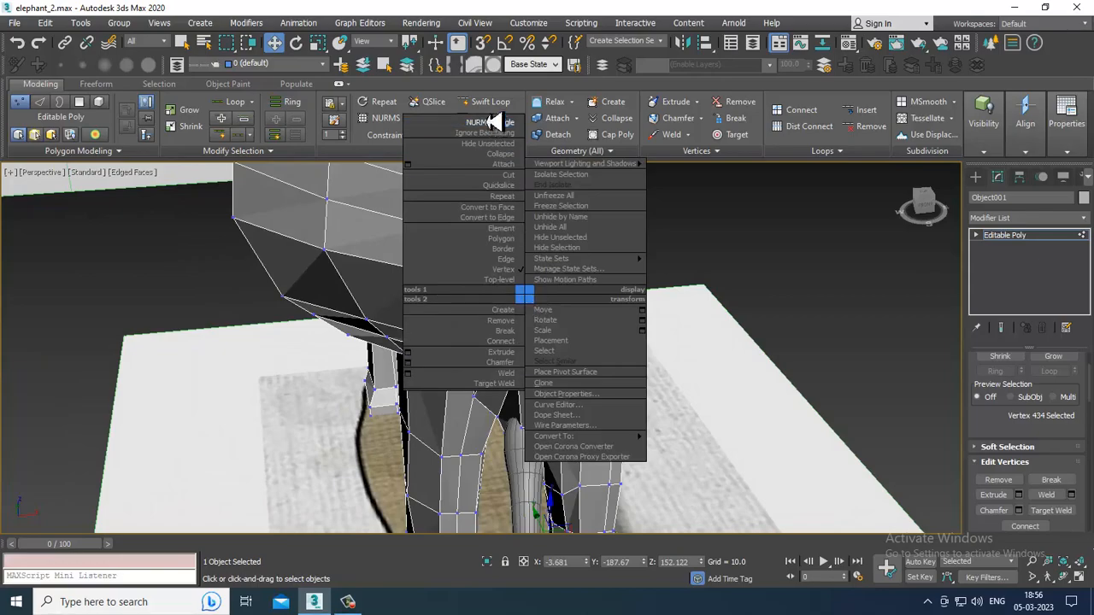
left_click(494, 123)
middle_click_drag(599, 274, 655, 330, "alt")
Shift the eye opening's lower rear corner vertices slightly to fit the smoothed rim to the side reference.
key("alt+w")
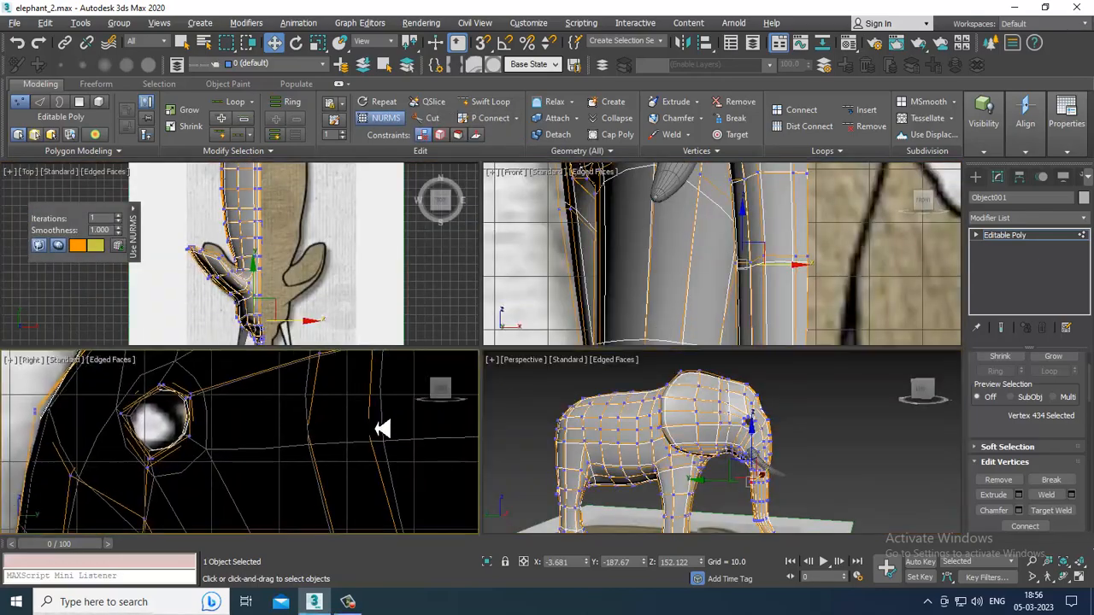
key("alt+w")
scroll(552, 285, "down", 6)
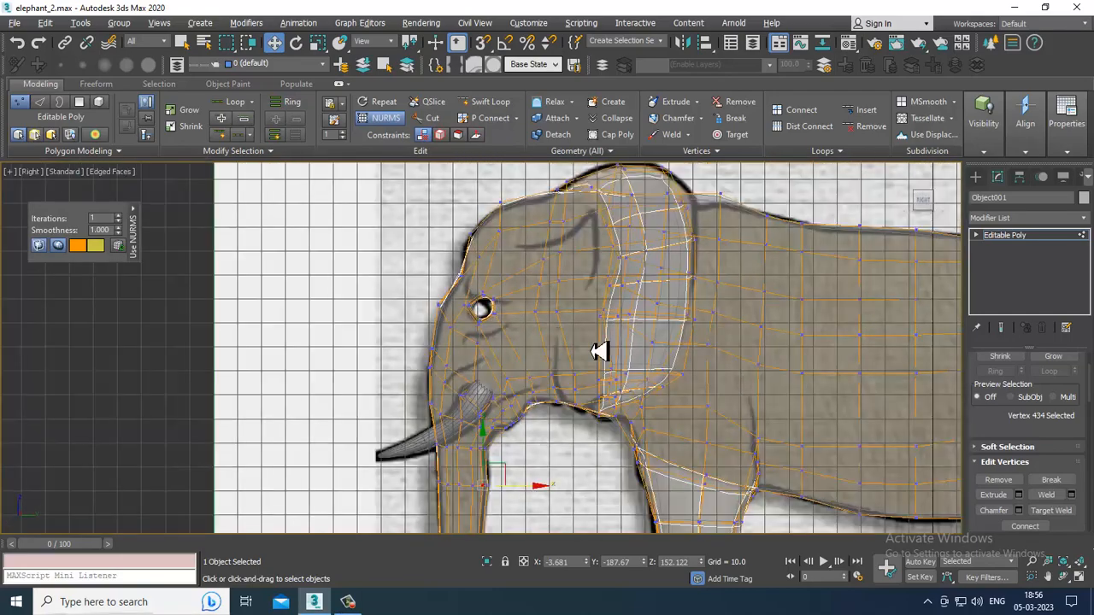
middle_click_drag(600, 351, 560, 359)
middle_click_drag(684, 369, 532, 370)
scroll(387, 364, "up", 6)
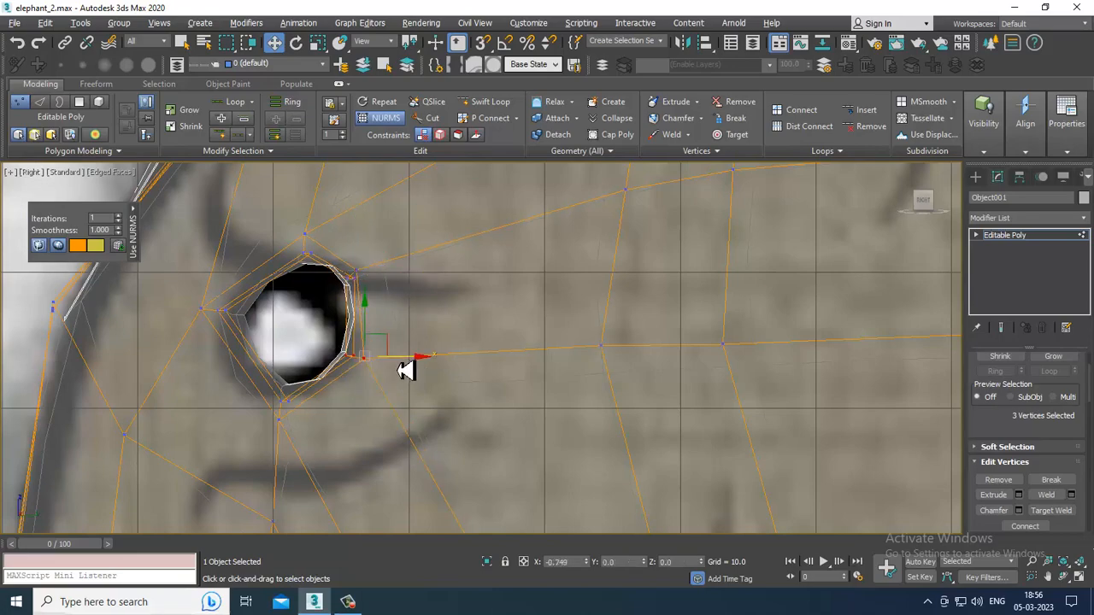
Examine the smoothed eye opening up close in the Perspective view, then return to the unsmoothed mesh.
key("alt+w")
key("alt+w")
scroll(496, 302, "up", 6)
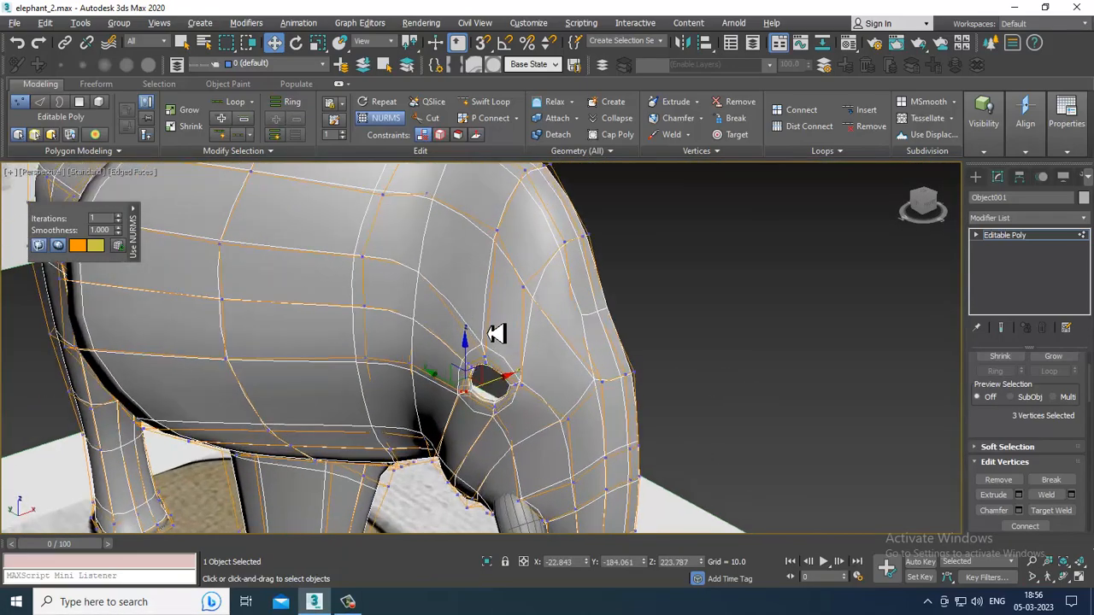
scroll(517, 376, "up", 3)
scroll(552, 373, "up", 3)
right_click(539, 280)
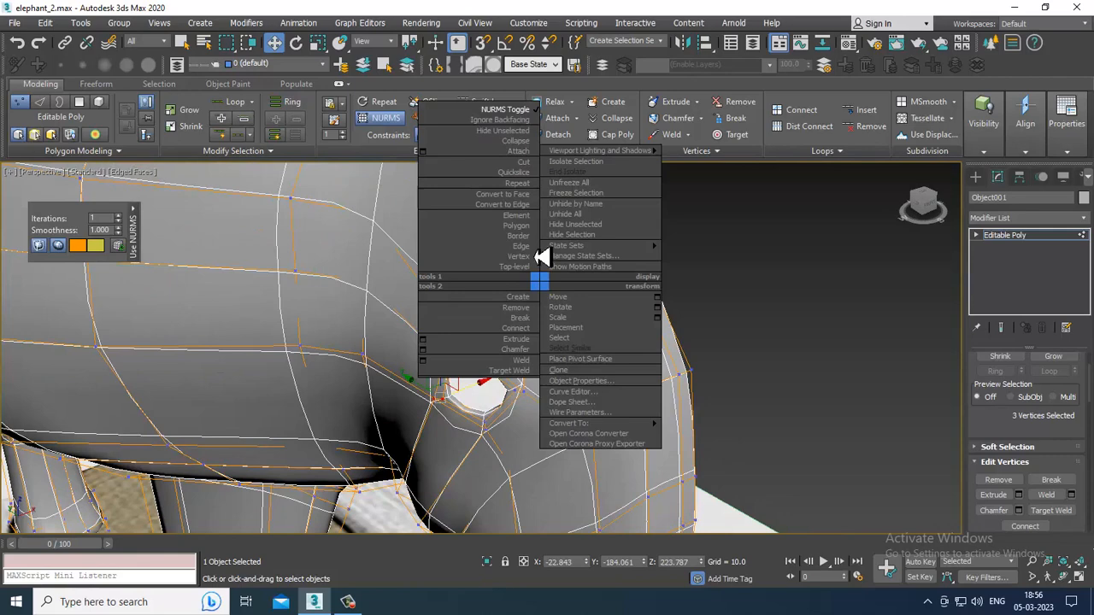
left_click(506, 110)
Reposition the eye opening's front, top and rear corner vertices in the Right view to follow the eye in the side reference.
scroll(554, 373, "up", 4)
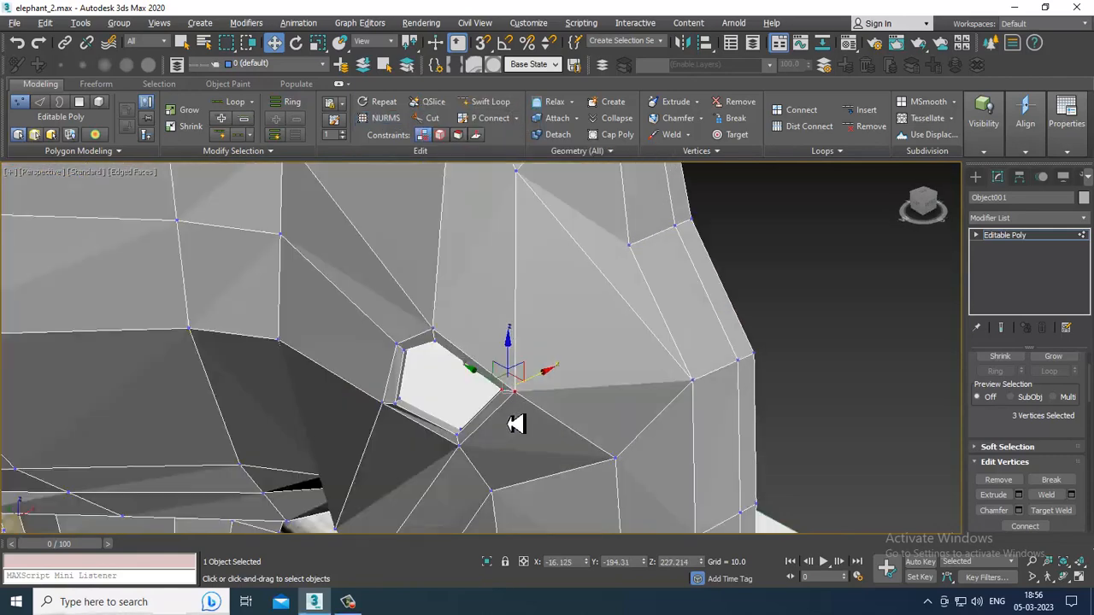
middle_click_drag(516, 425, 488, 391, "alt")
key("alt+w")
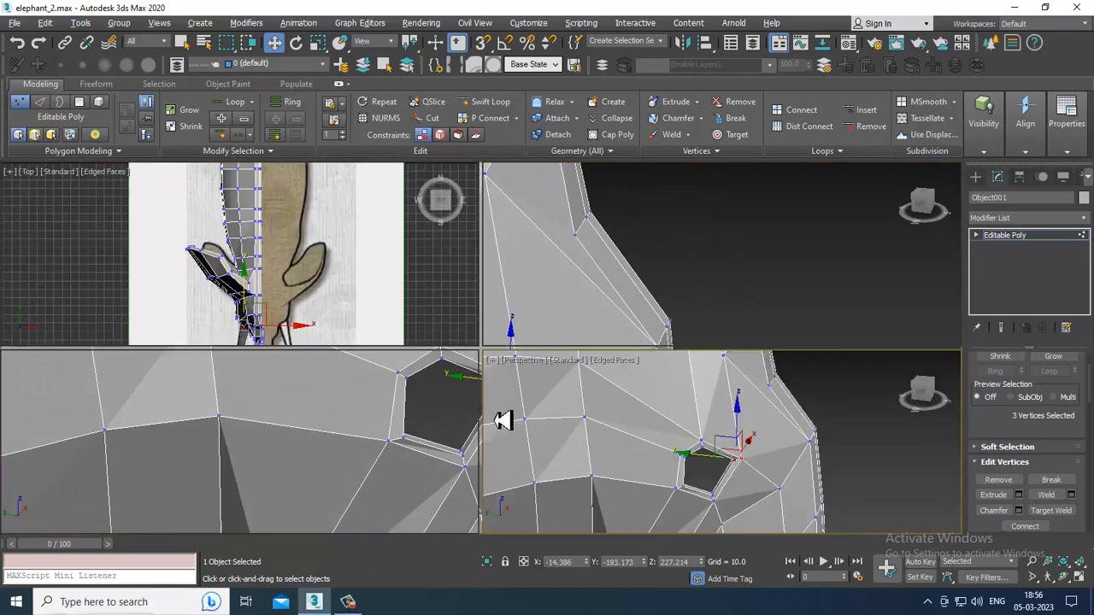
right_click(321, 433)
key("alt+w")
key("alt+x")
middle_click_drag(179, 305, 237, 301)
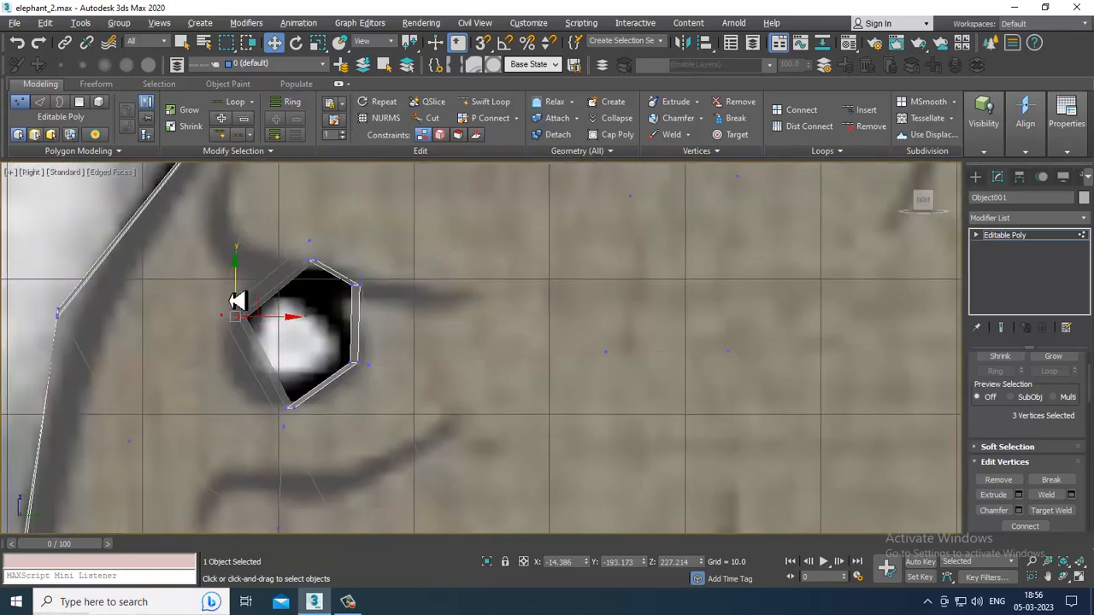
left_click_drag(242, 285, 326, 321)
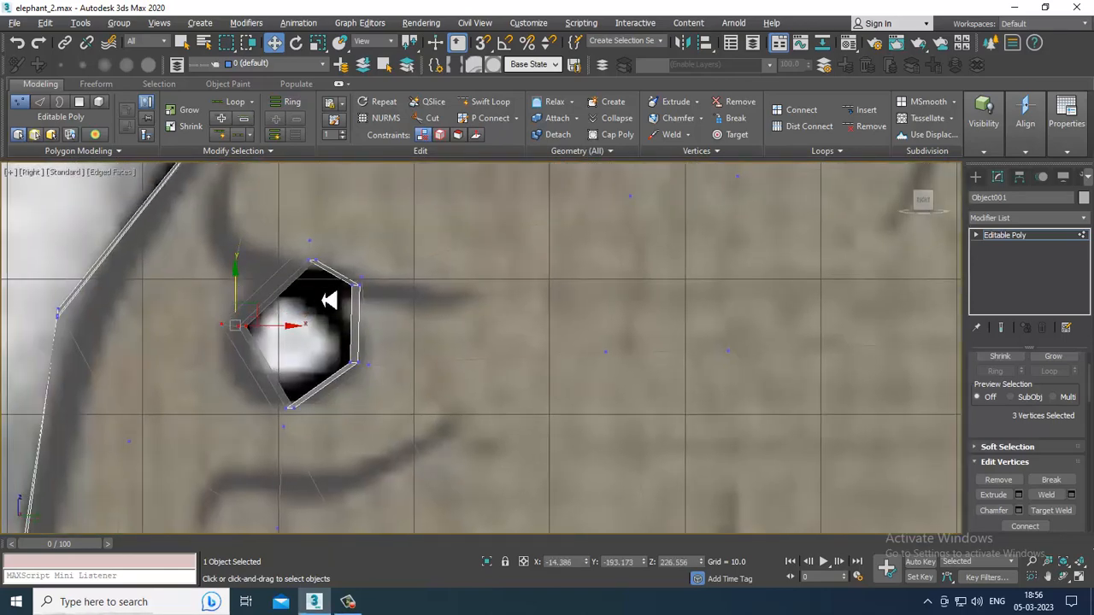
left_click_drag(359, 280, 330, 274)
left_click_drag(313, 225, 318, 237)
left_click_drag(323, 333, 410, 374)
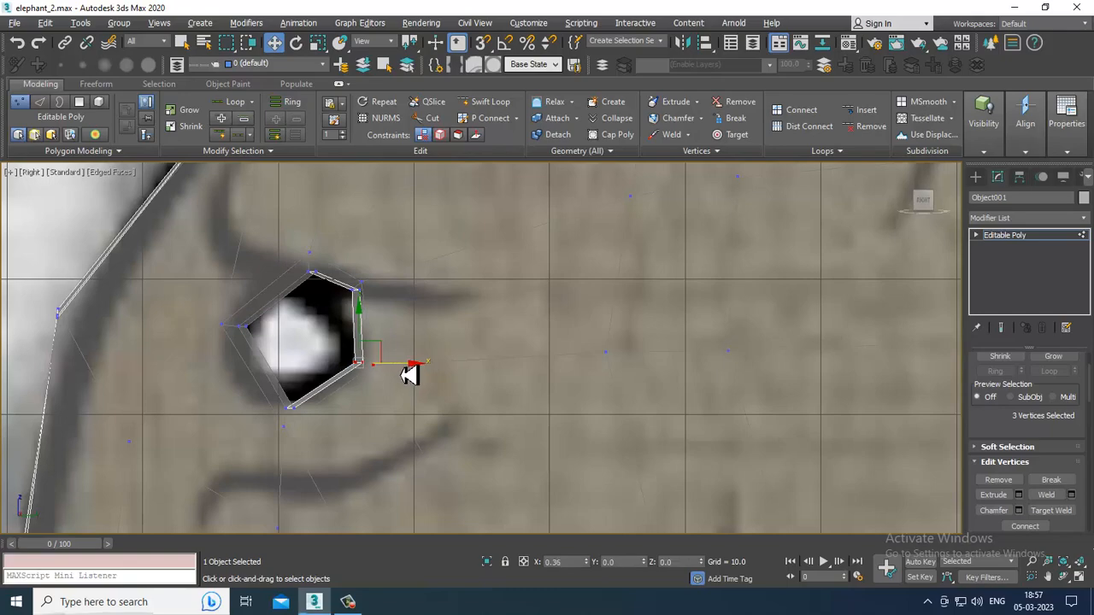
Select the vertices around the eye opening in the Perspective view and preview the head with NURMS smoothing.
key("alt+w")
middle_click(653, 448)
key("alt+w")
middle_click_drag(652, 448, 594, 388, "alt")
middle_click_drag(469, 354, 533, 363, "alt")
middle_click_drag(422, 347, 466, 319, "alt")
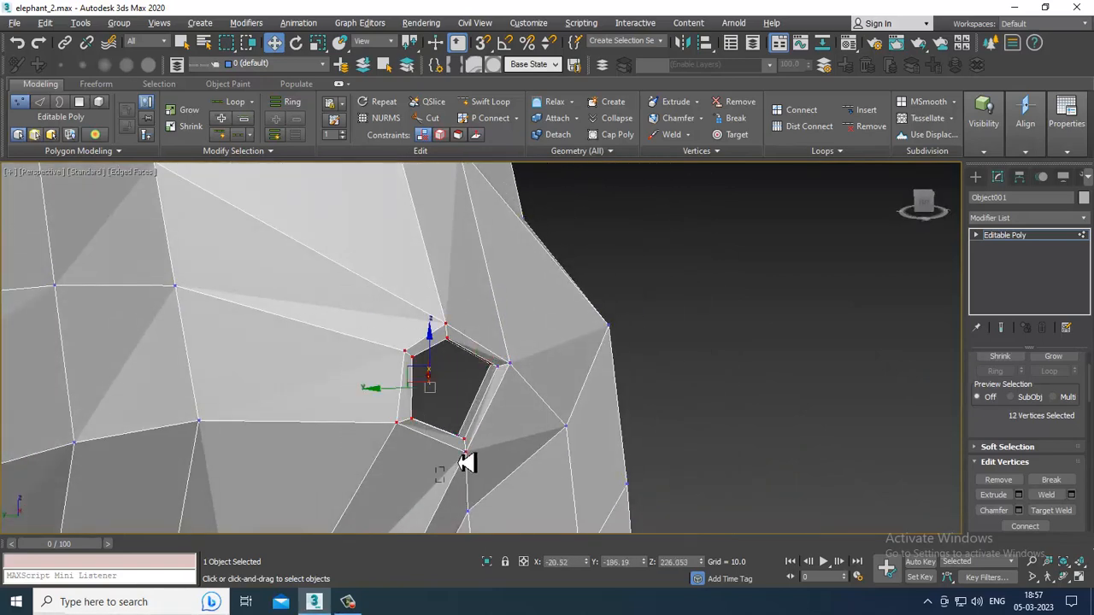
middle_click_drag(466, 463, 450, 301, "alt")
right_click(450, 301)
left_click(414, 133)
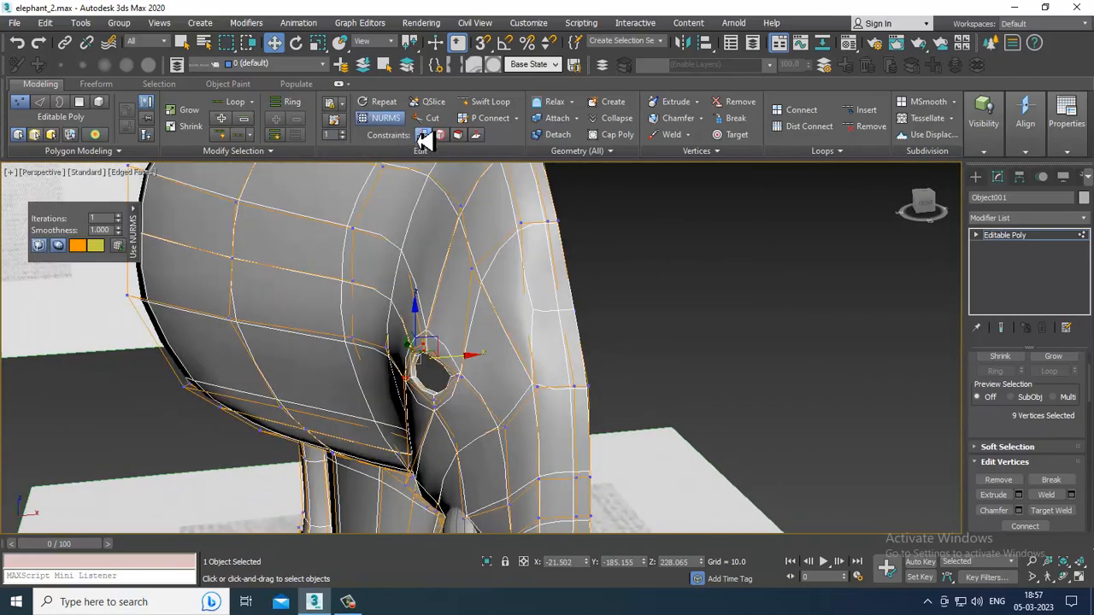
Shift the vertex below and in front of the eye outward along X, and return to the unsmoothed mesh.
middle_click_drag(462, 342, 467, 365, "alt")
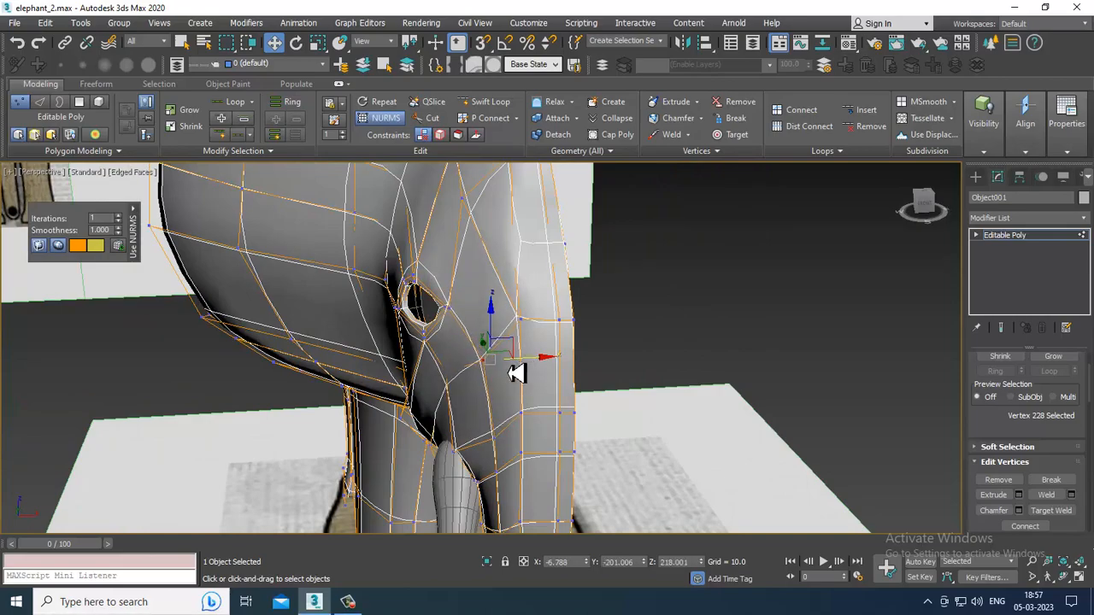
middle_click_drag(517, 373, 551, 335, "alt")
right_click(450, 317)
left_click(432, 146)
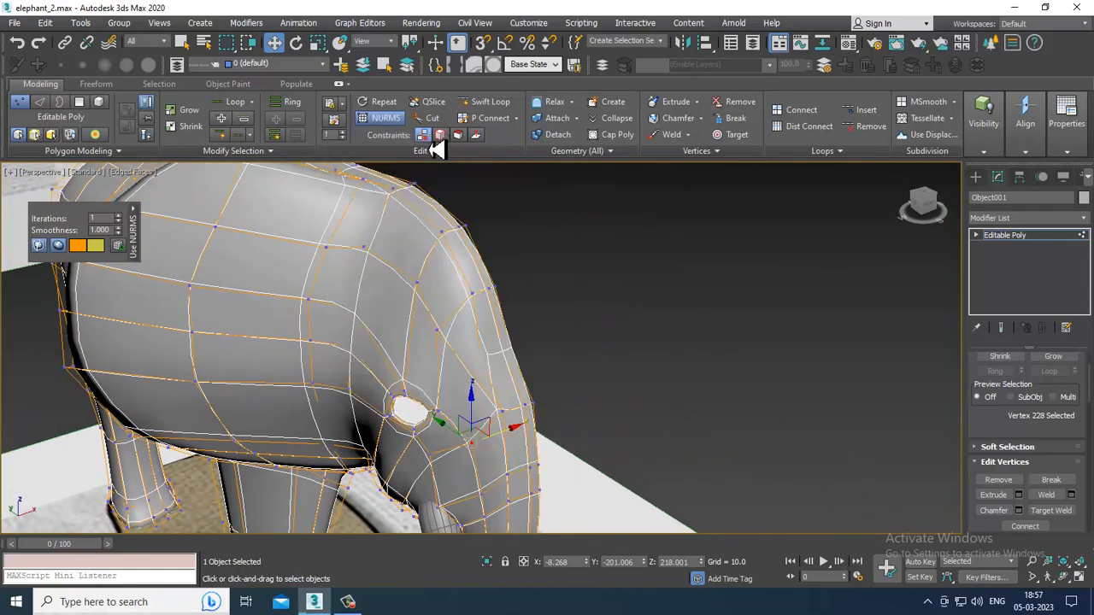
right_click(310, 309)
left_click(301, 149)
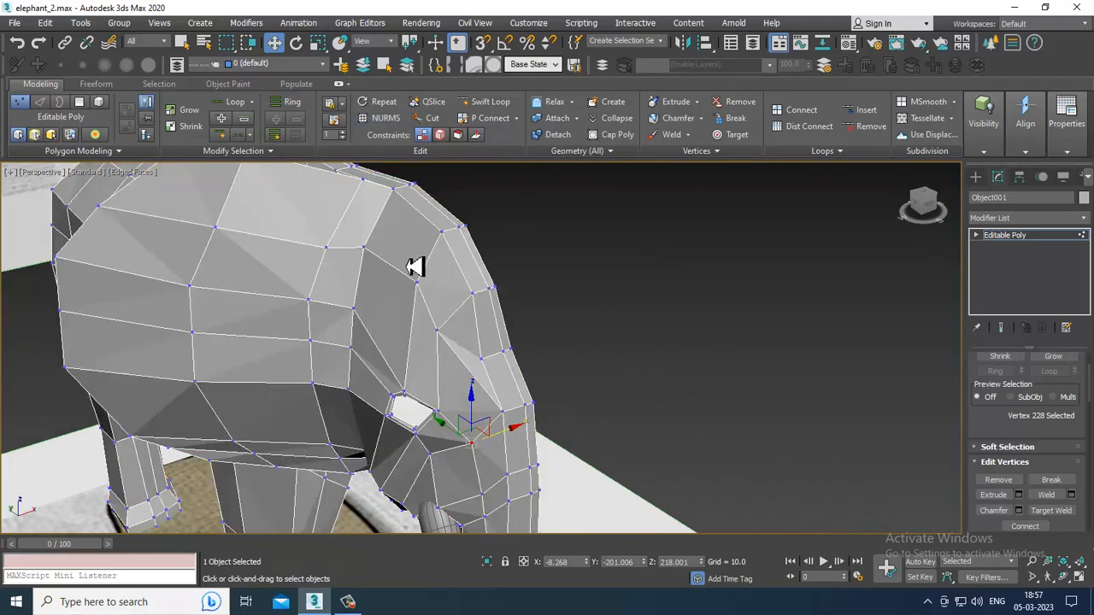
middle_click_drag(413, 267, 542, 315, "alt")
left_click(1041, 239)
middle_click_drag(560, 263, 694, 251, "alt")
left_click(1023, 220)
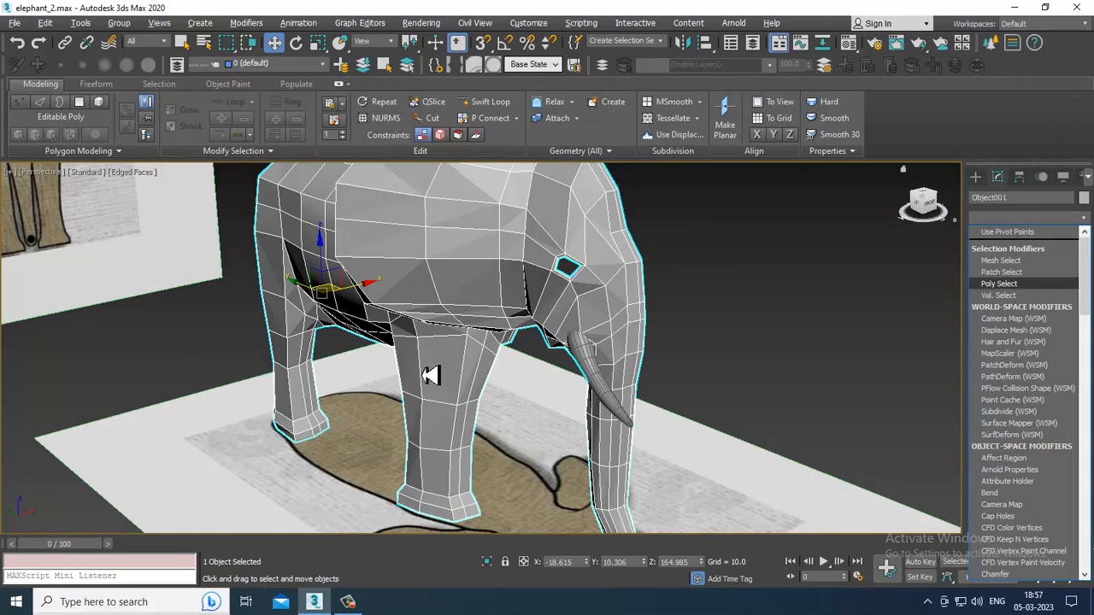
left_click(925, 339)
middle_click_drag(445, 372, 525, 378, "alt")
middle_click_drag(385, 352, 488, 313, "alt")
Move the vertex on the rear side of the hind leg's upper part outward along X at vertex level.
key("1")
middle_click_drag(529, 410, 602, 331, "alt")
scroll(467, 337, "down", 5)
scroll(601, 403, "up", 1)
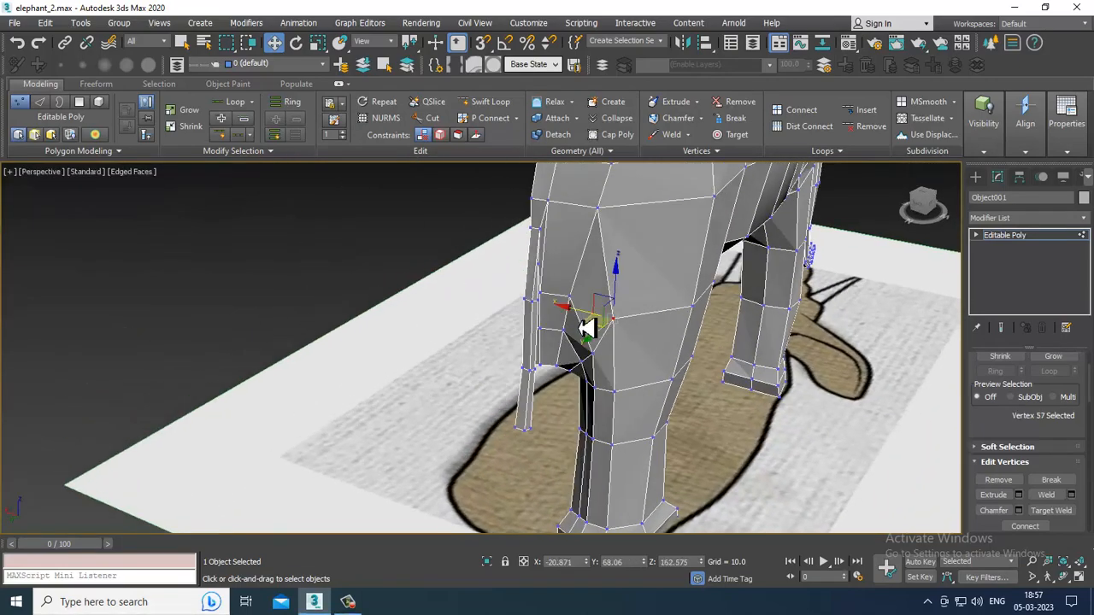
left_click_drag(586, 320, 591, 394)
middle_click_drag(603, 359, 592, 434, "alt")
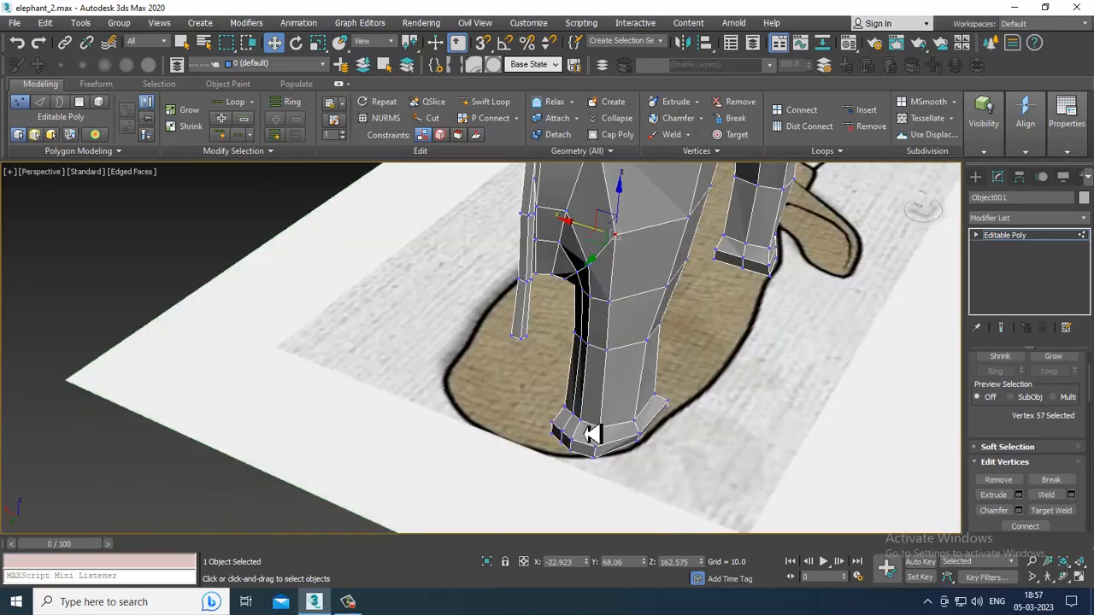
Shift the four vertices at the back of the hind foot slightly forward and outward to round the heel.
left_click_drag(623, 479, 628, 482)
middle_click_drag(628, 480, 563, 473, "alt")
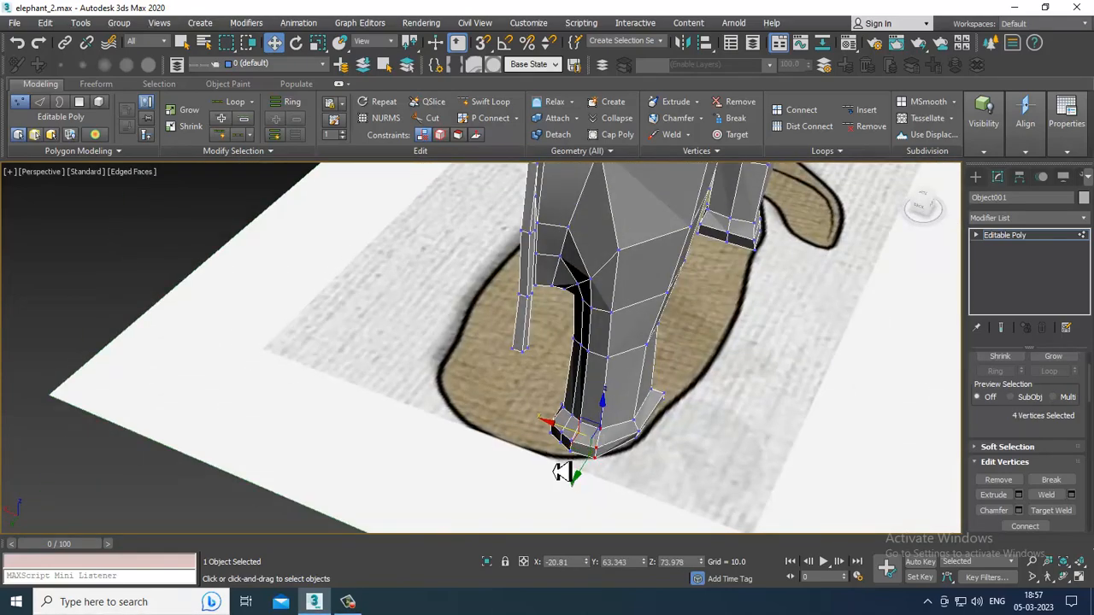
left_click_drag(586, 481, 590, 479)
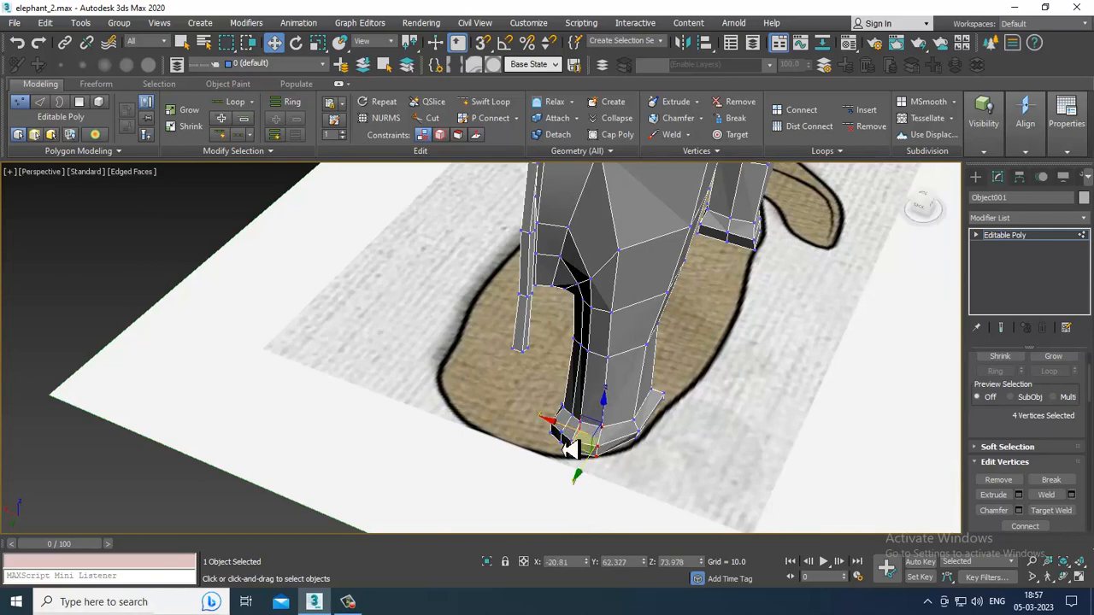
left_click_drag(562, 432, 564, 436)
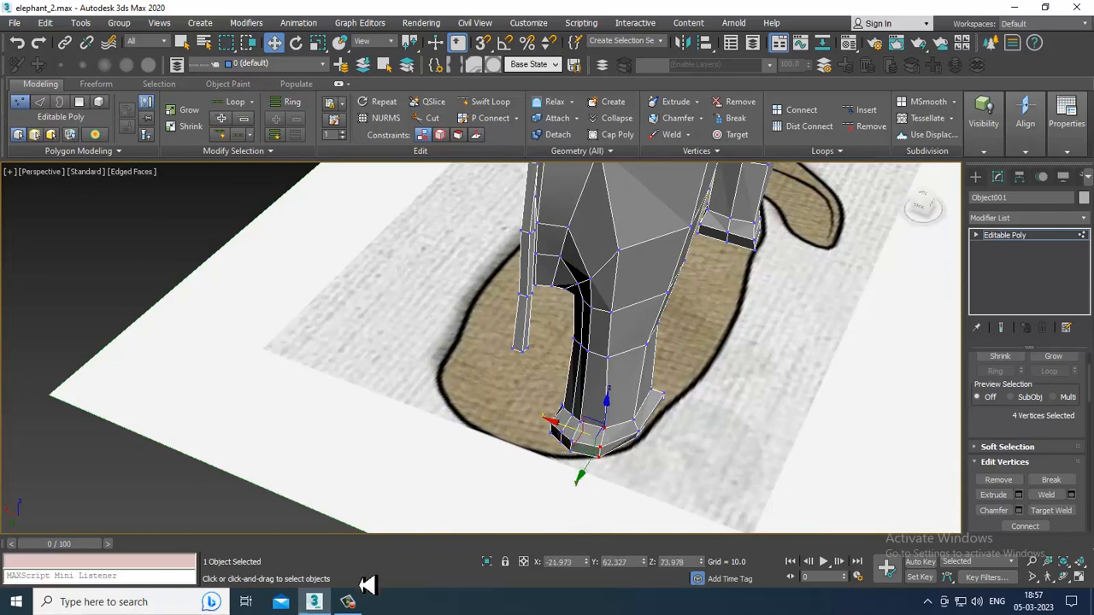
Pull two neighbouring vertices on the body's flank ahead of the hind leg slightly outward along X.
middle_click_drag(669, 453, 567, 300, "alt")
scroll(612, 407, "up", 2)
scroll(567, 300, "down", 2)
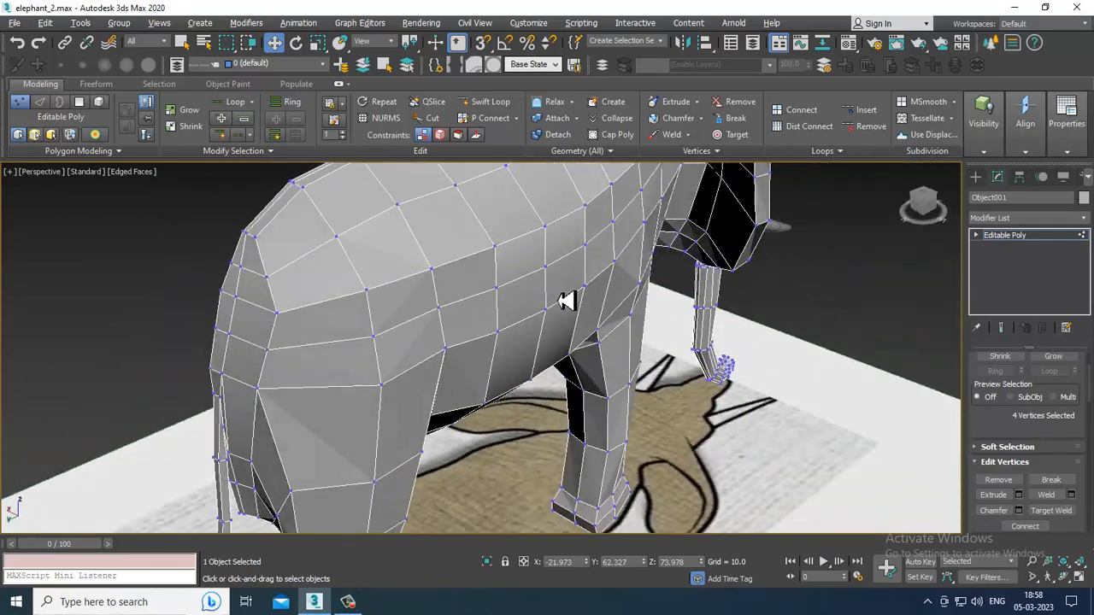
left_click(438, 313)
middle_click_drag(484, 347, 436, 322, "alt")
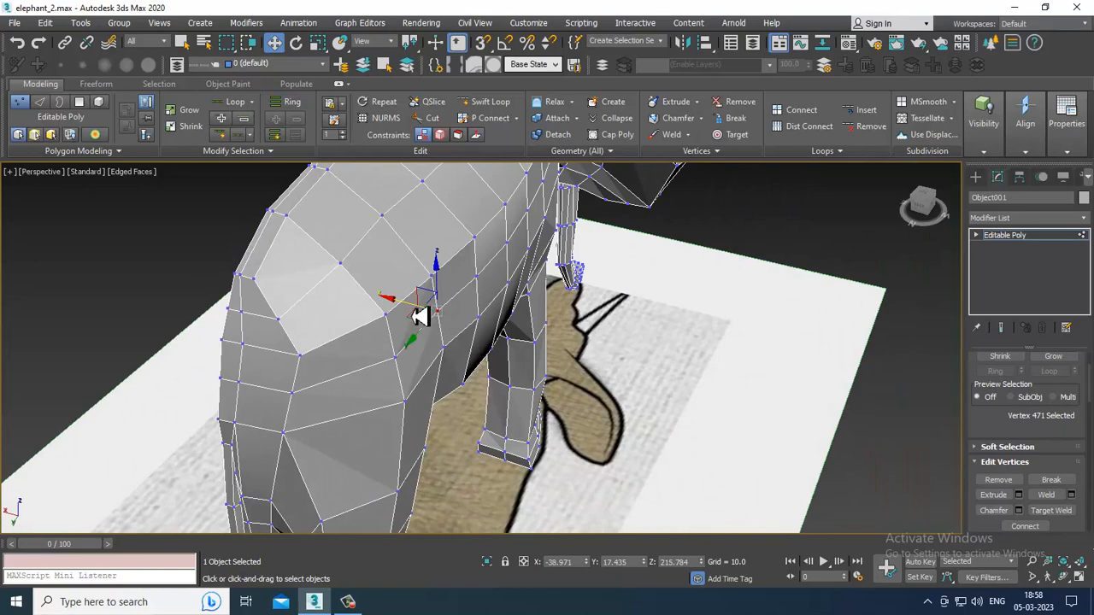
left_click_drag(420, 316, 425, 314)
left_click(475, 276)
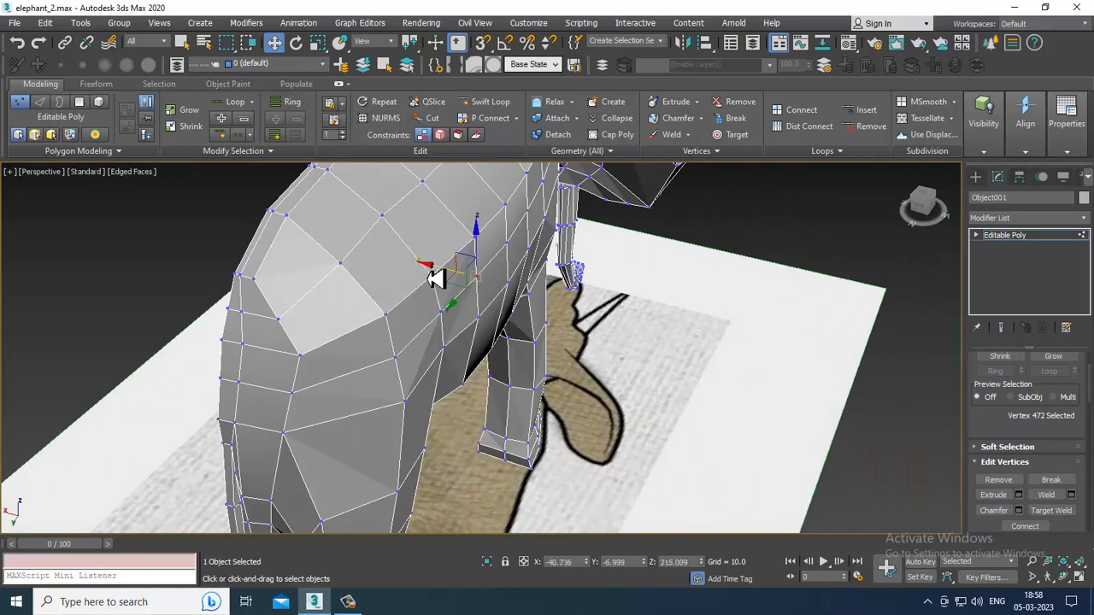
left_click_drag(438, 272, 444, 275)
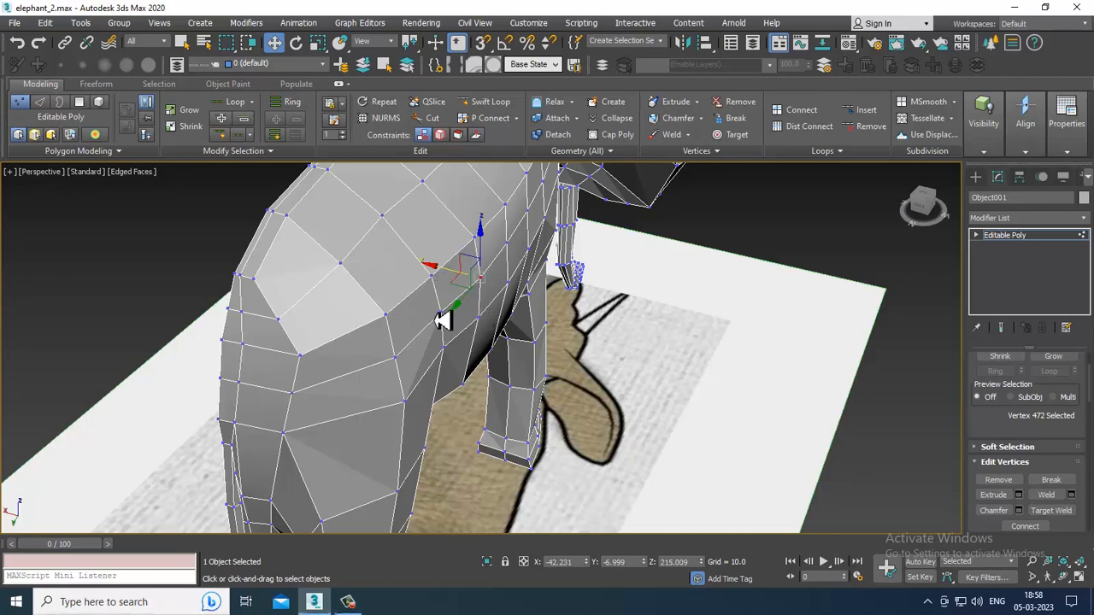
Pull the next flank vertex toward the front leg outward along X, and select the vertex ahead of it.
left_click(426, 312)
left_click(452, 293, "ctrl")
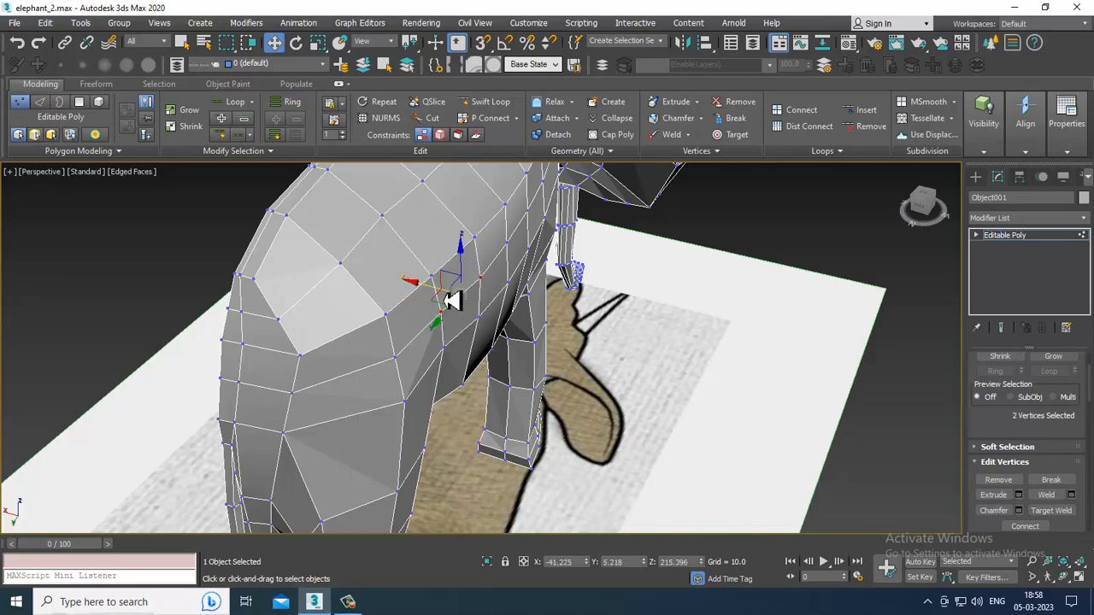
middle_click_drag(452, 294, 589, 307, "alt")
left_click(581, 345)
middle_click_drag(582, 345, 559, 325, "alt")
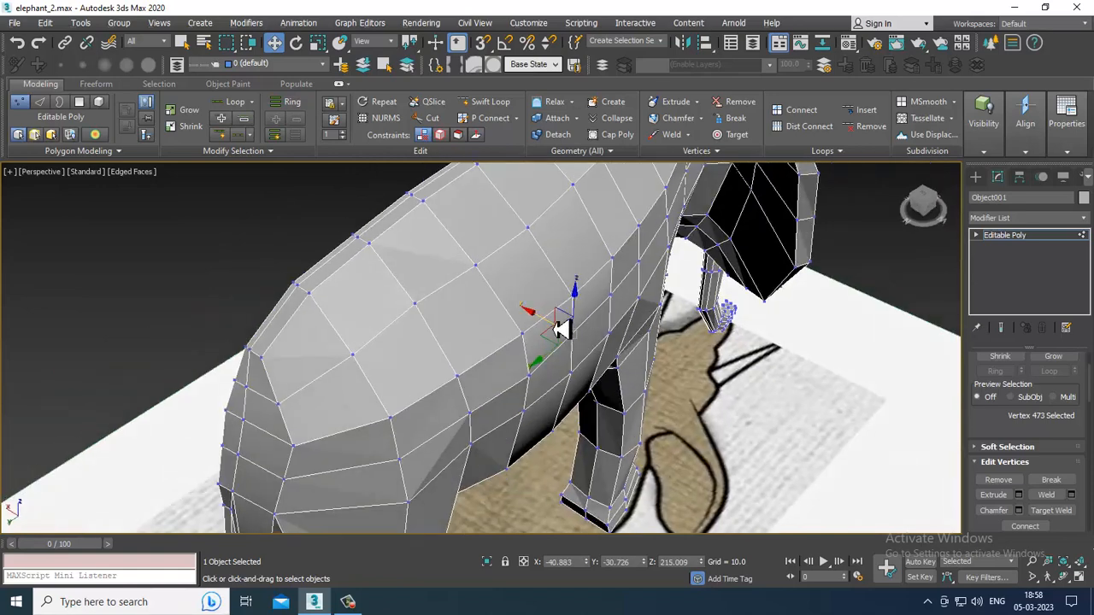
left_click_drag(559, 330, 562, 331)
left_click(589, 292)
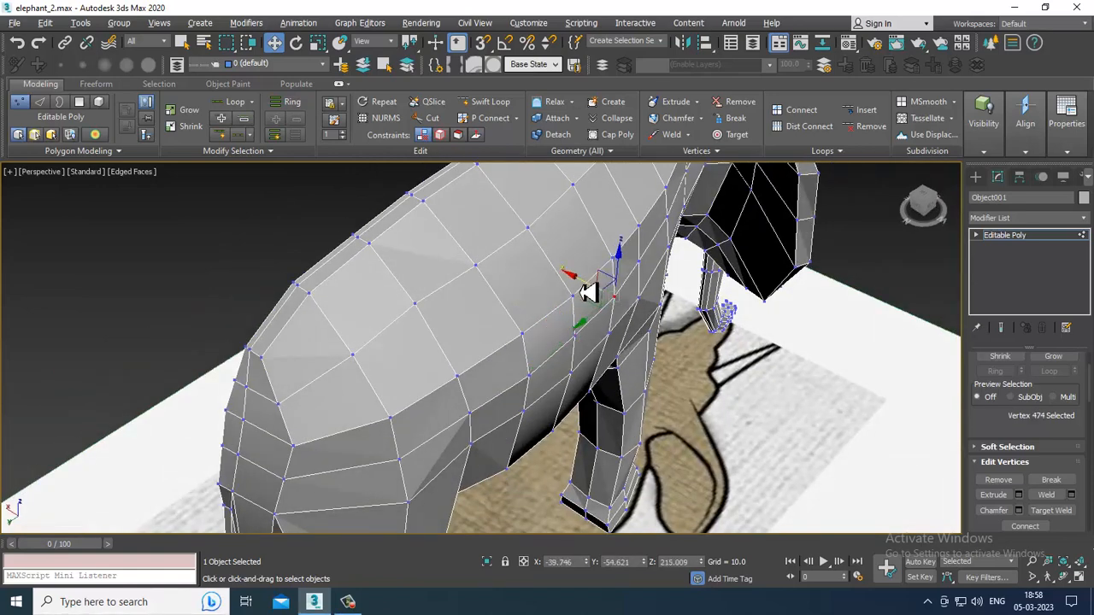
Turn on NURMS smoothing and check the smoothed body against the references in the Top and Right views.
right_click(542, 235)
middle_click_drag(590, 291, 581, 399, "alt")
left_click(513, 72)
key("alt+w")
key("alt+w")
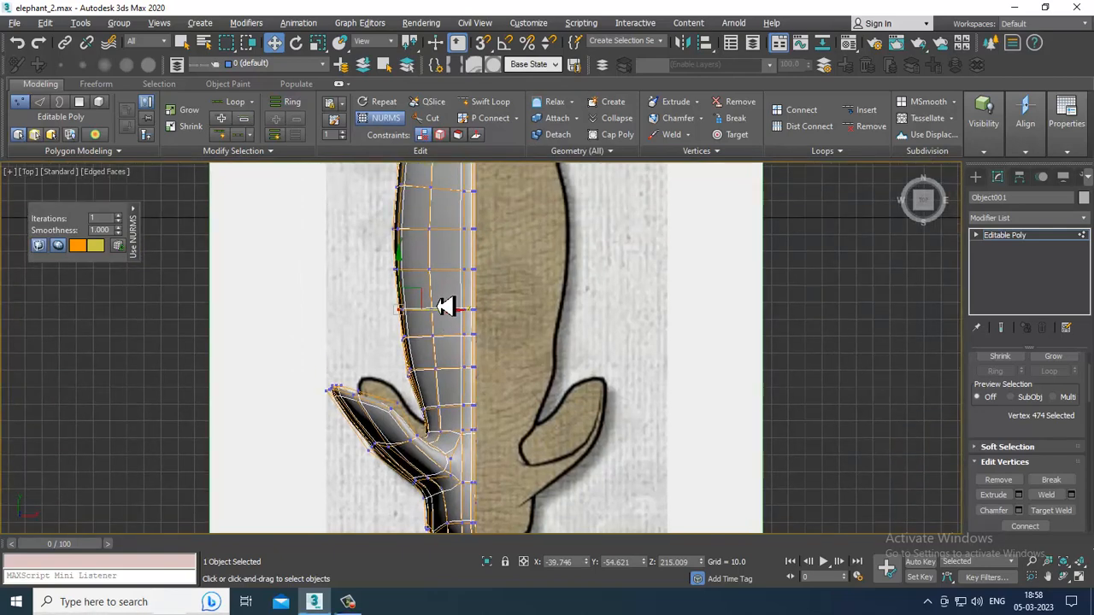
scroll(419, 351, "down", 3)
scroll(562, 330, "up", 4)
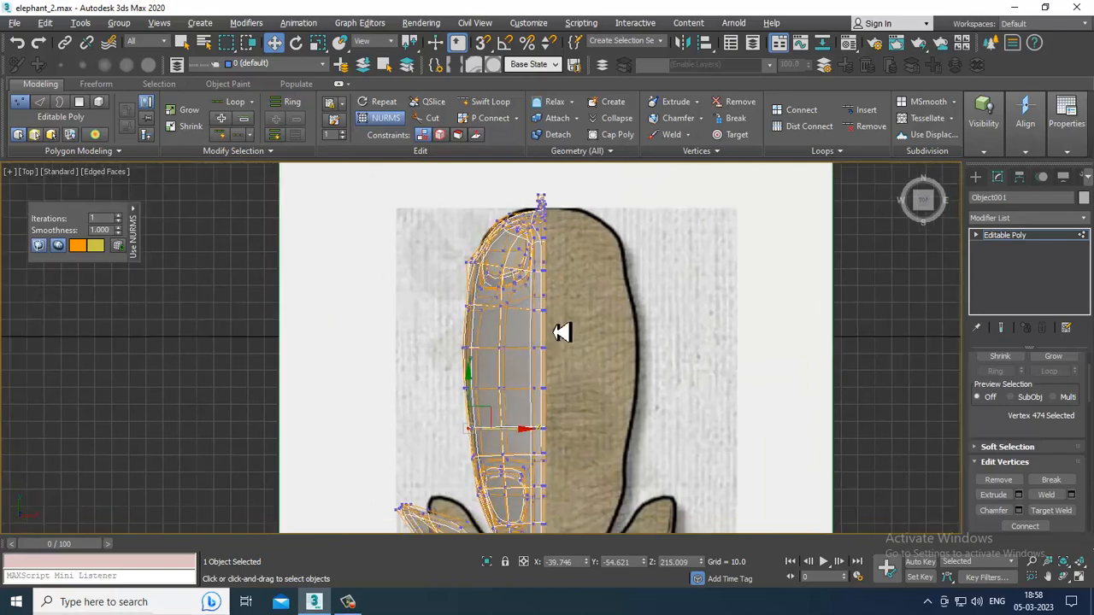
key("alt+w")
key("alt+w")
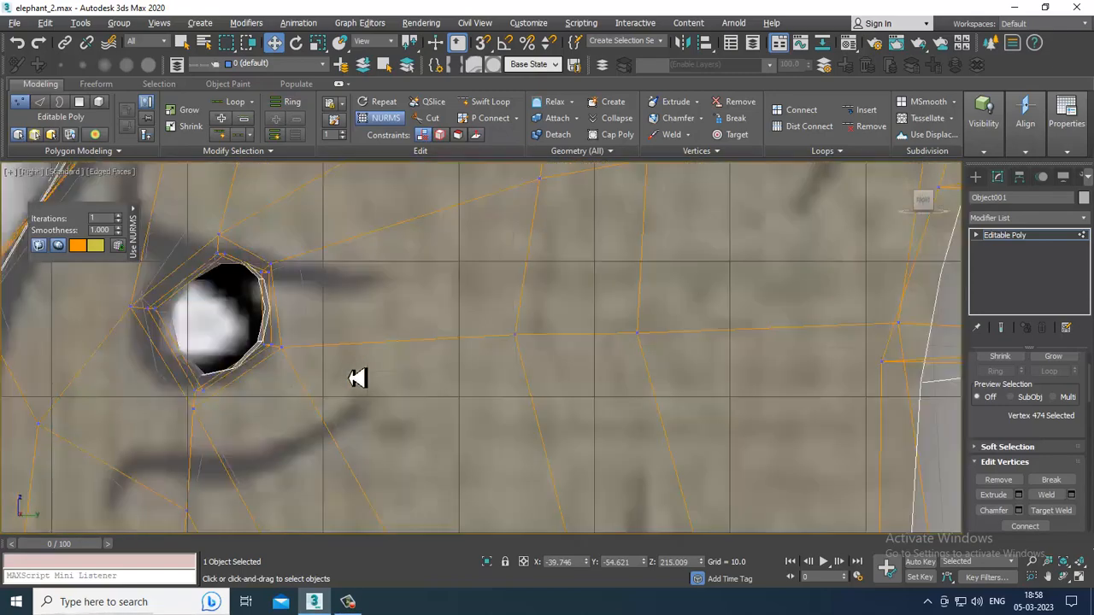
scroll(359, 379, "down", 6)
key("alt+w")
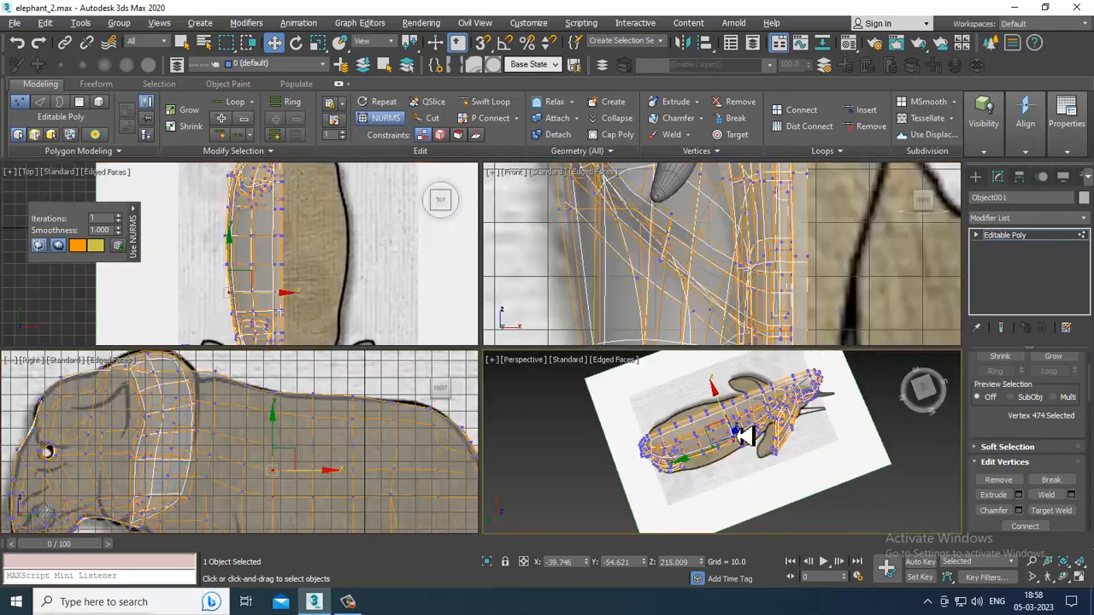
Move the vertex where the hind leg meets the belly inward along X in the Perspective view.
key("alt+w")
middle_click_drag(647, 398, 519, 360, "alt")
scroll(547, 368, "up", 2)
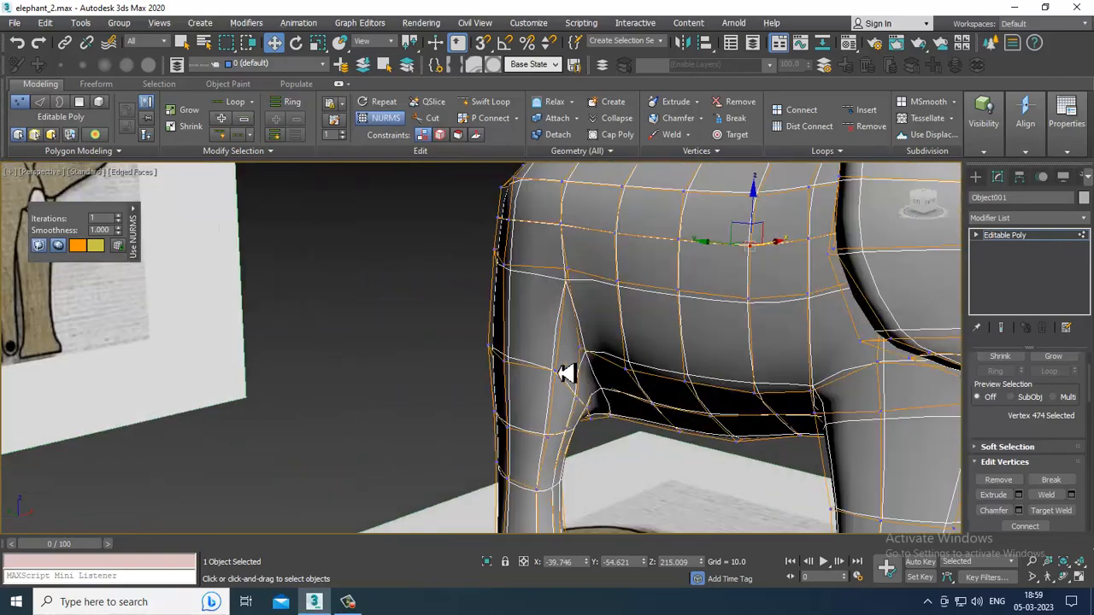
left_click(582, 350)
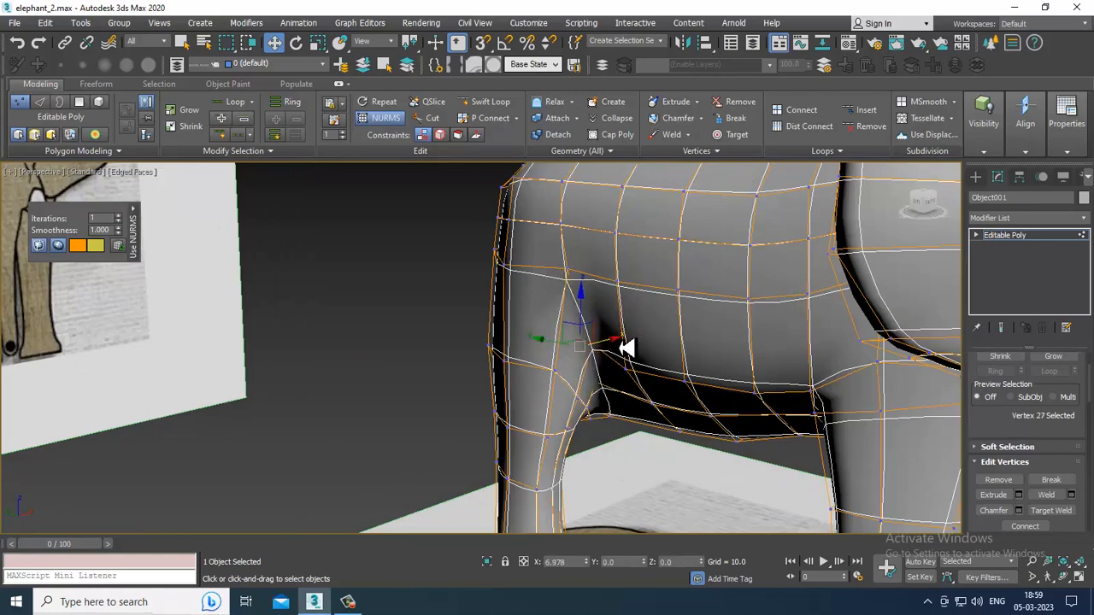
scroll(605, 345, "down", 3)
Raise vertices along the side of the upper back and adjust the vertex on the outer hind thigh to even the smoothed surface.
middle_click_drag(606, 385, 542, 352, "alt")
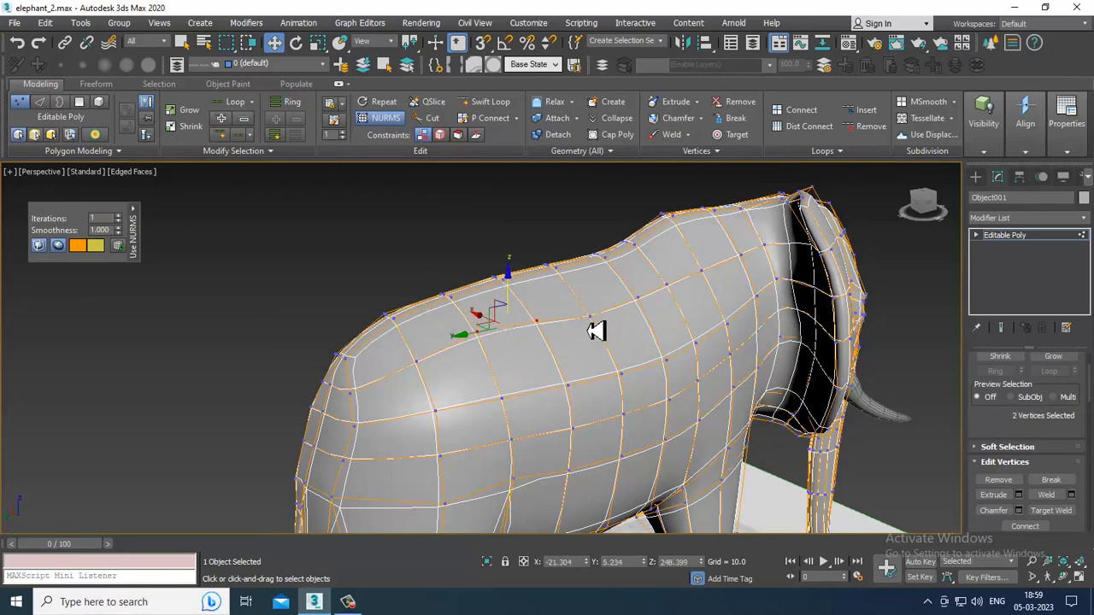
left_click_drag(601, 306, 605, 294)
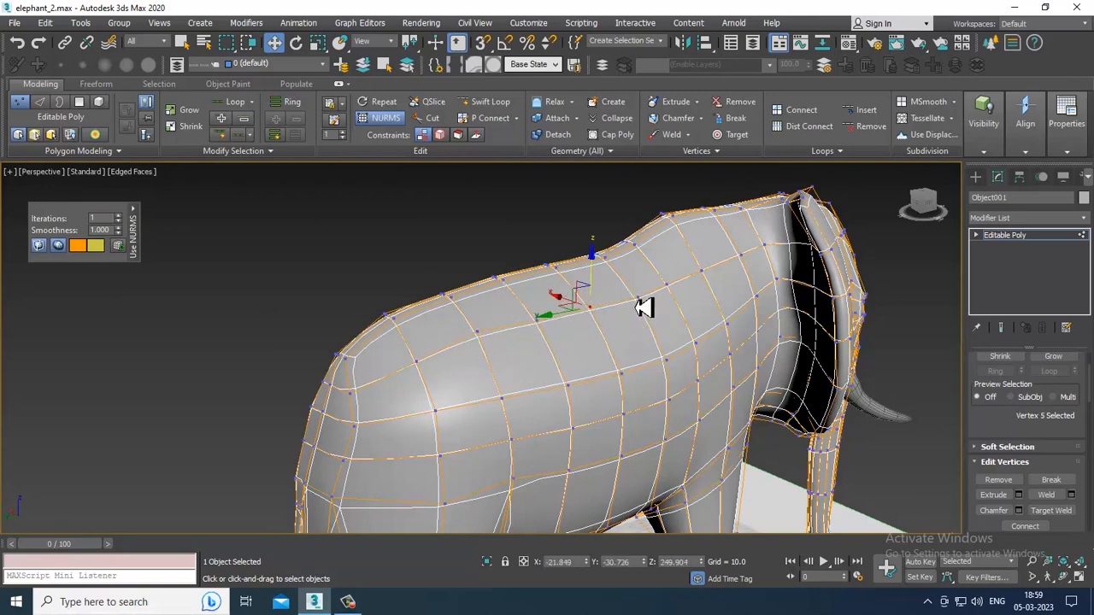
middle_click_drag(696, 334, 630, 314, "alt")
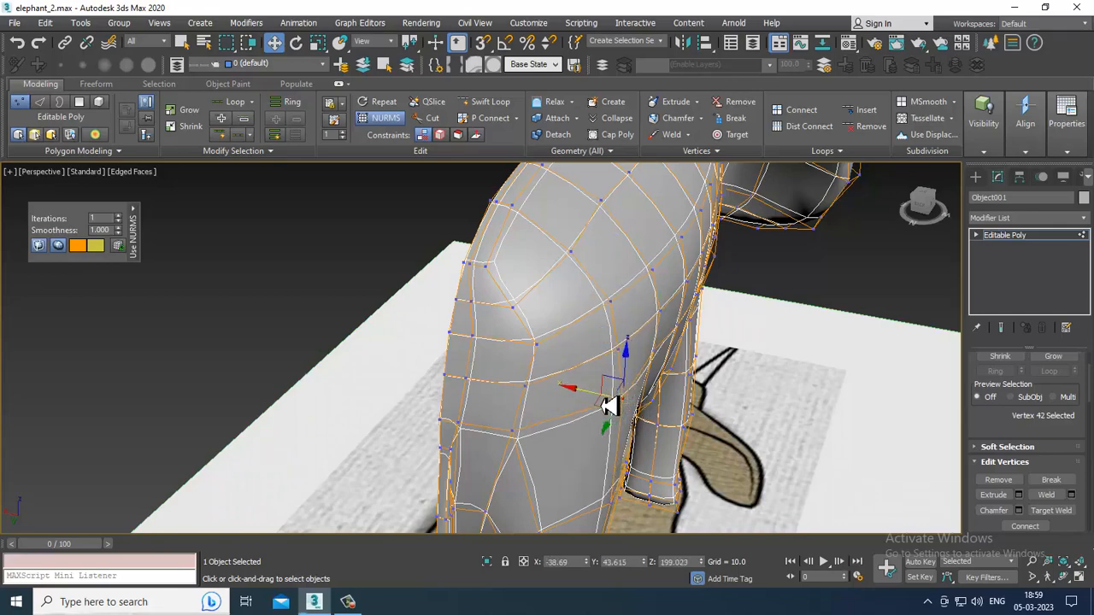
mouse_move(608, 405)
middle_mouse_down("alt")
mouse_move(732, 420)
mouse_move(687, 427)
mouse_move(626, 412)
middle_mouse_up("alt")
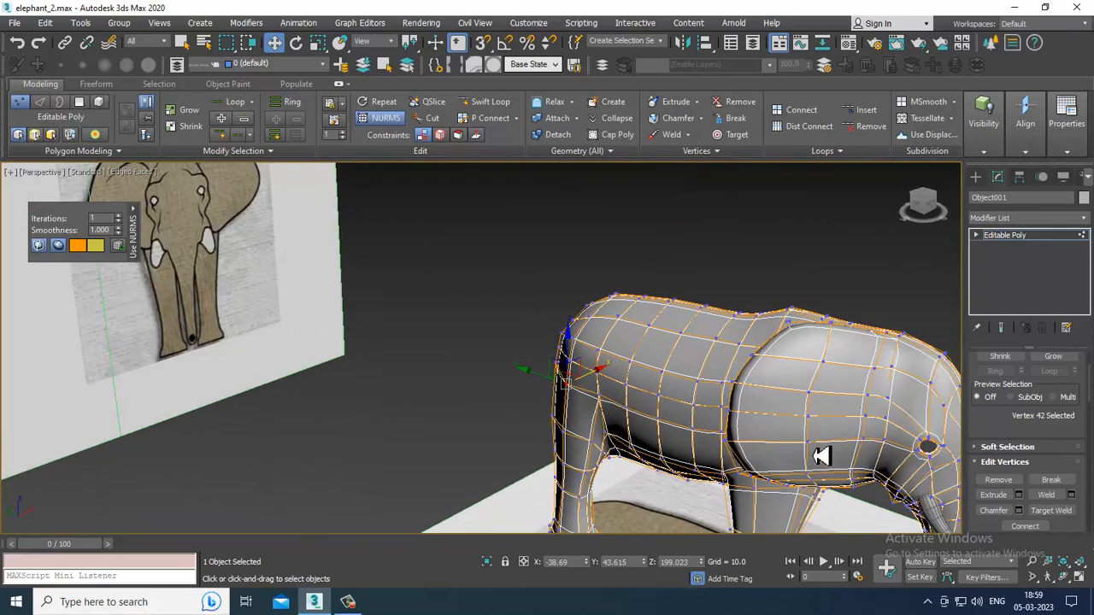
Adjust the vertices on the outer top of the front leg, pulling the lower one outward along X.
middle_click_drag(821, 455, 695, 344, "alt")
middle_click_drag(822, 387, 496, 283, "alt")
middle_click_drag(513, 343, 642, 288, "alt")
scroll(570, 313, "down", 4)
left_click(560, 289)
scroll(593, 297, "up", 4)
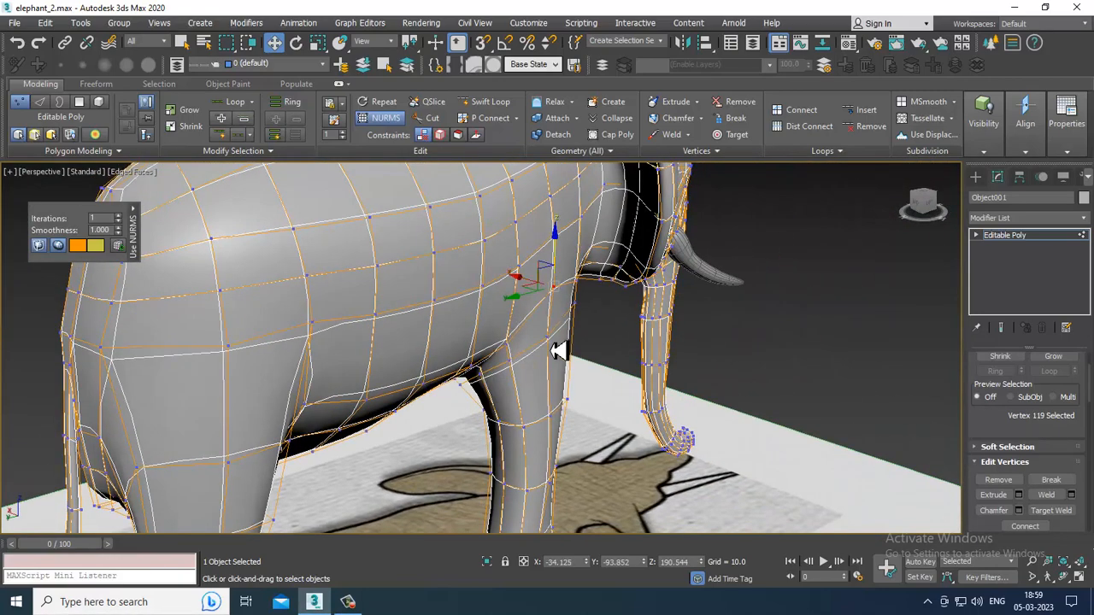
left_click(511, 341)
left_click_drag(527, 336, 536, 337)
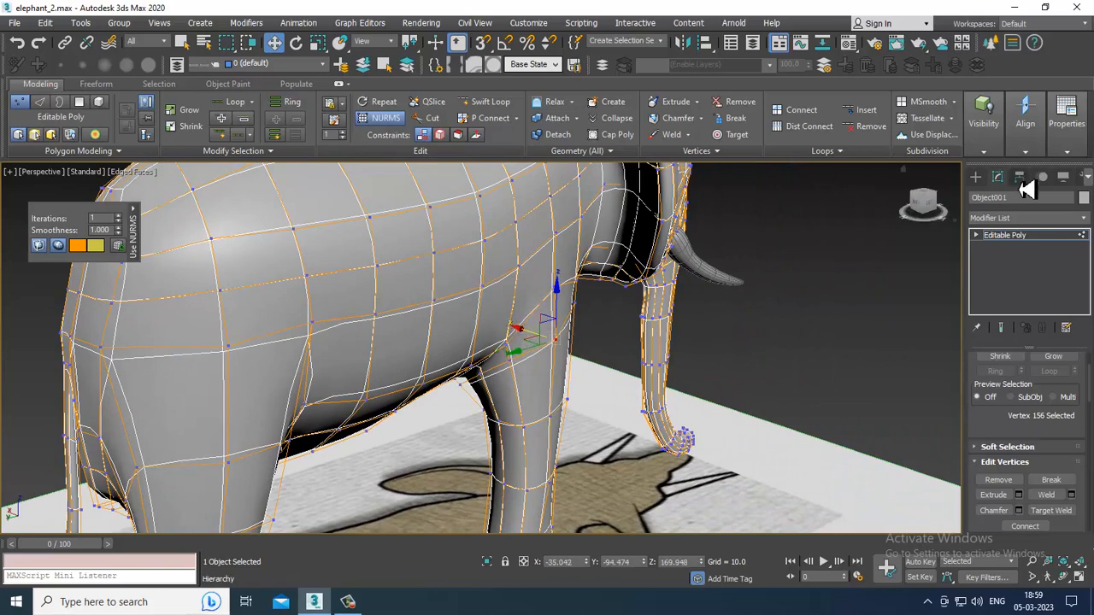
Leave vertex editing on the elephant body and turn off NURMS smoothing.
left_click(1060, 240)
right_click(442, 271)
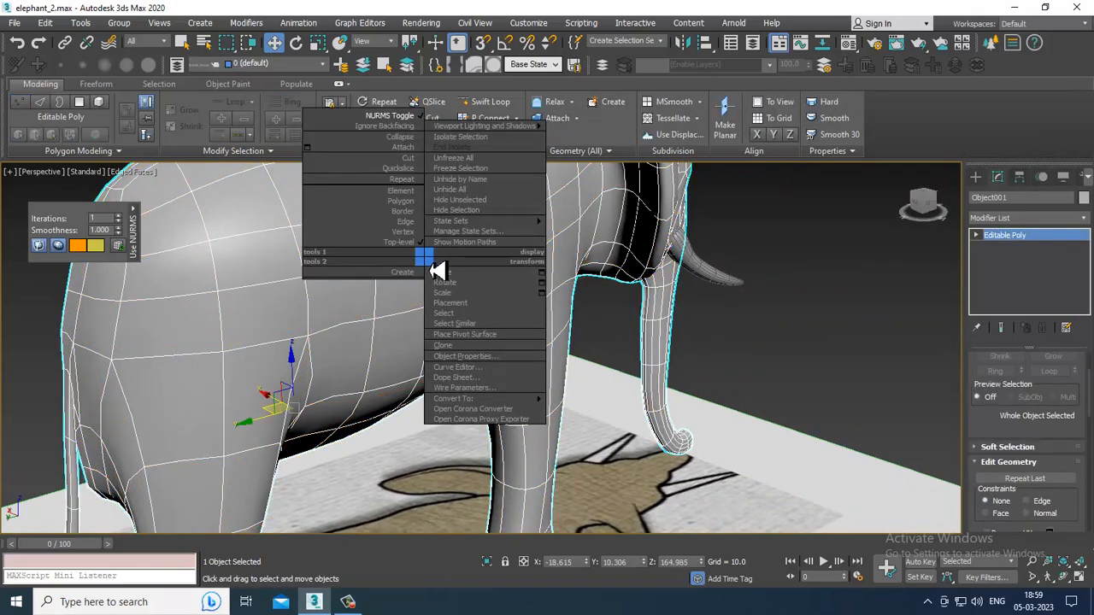
left_click(408, 120)
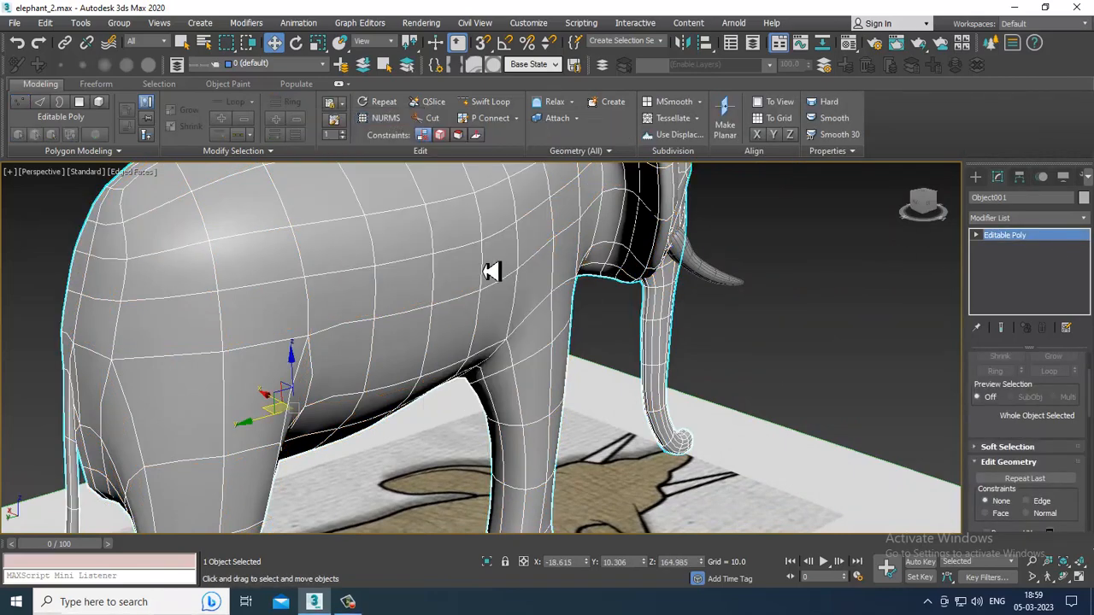
scroll(486, 289, "down", 4)
middle_click_drag(520, 307, 745, 405, "alt")
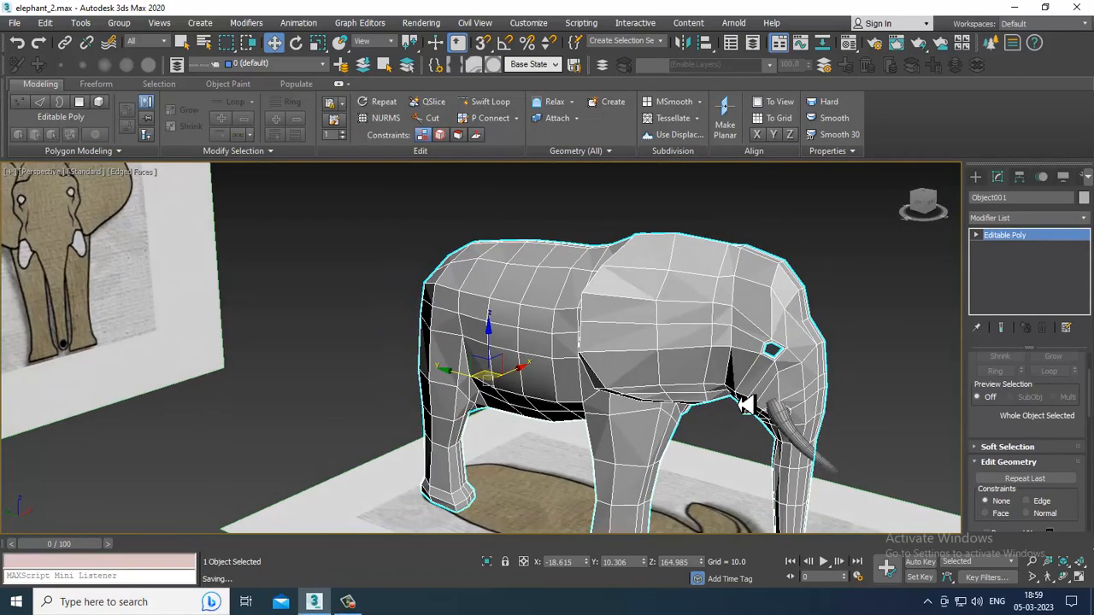
Add a Symmetry modifier to the elephant body with the mirror axis set to Z and Flip enabled.
left_click(1018, 220)
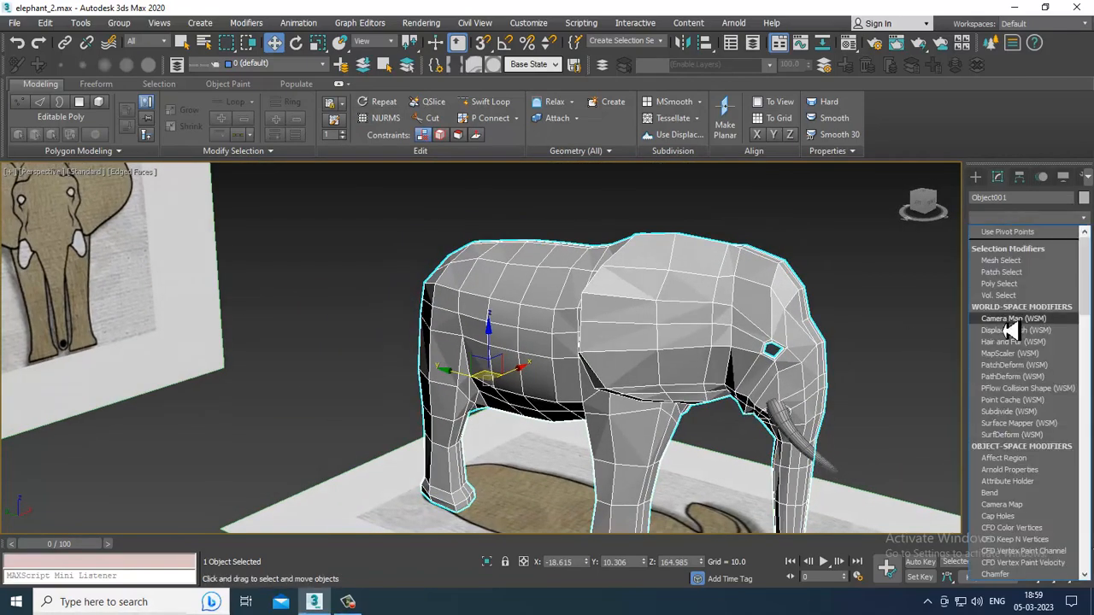
scroll(1013, 334, "down", 15)
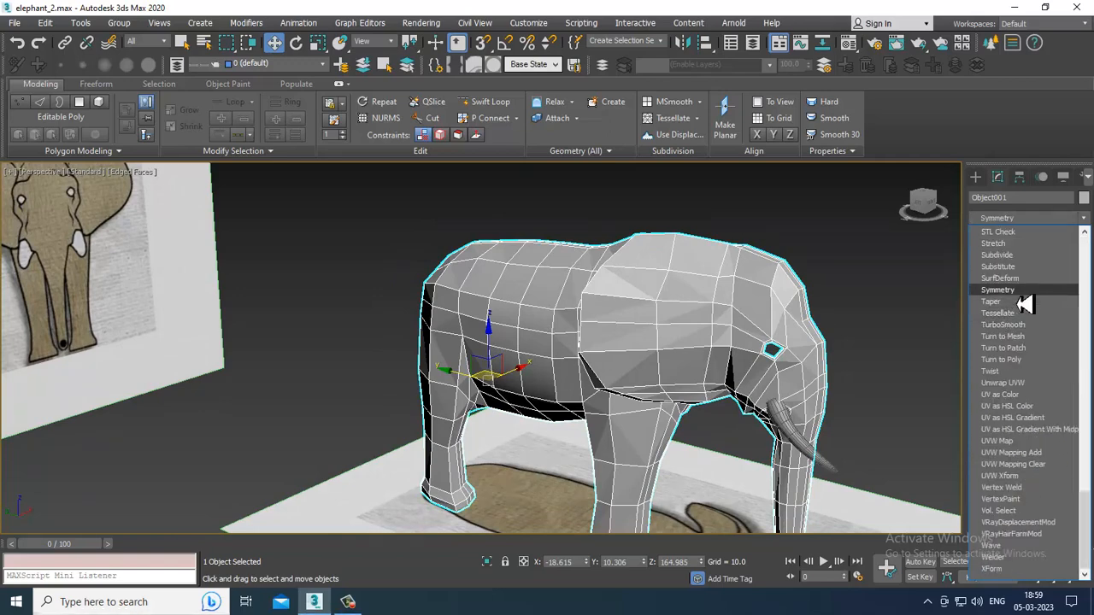
left_click(1012, 307)
middle_click_drag(802, 343, 700, 345, "alt")
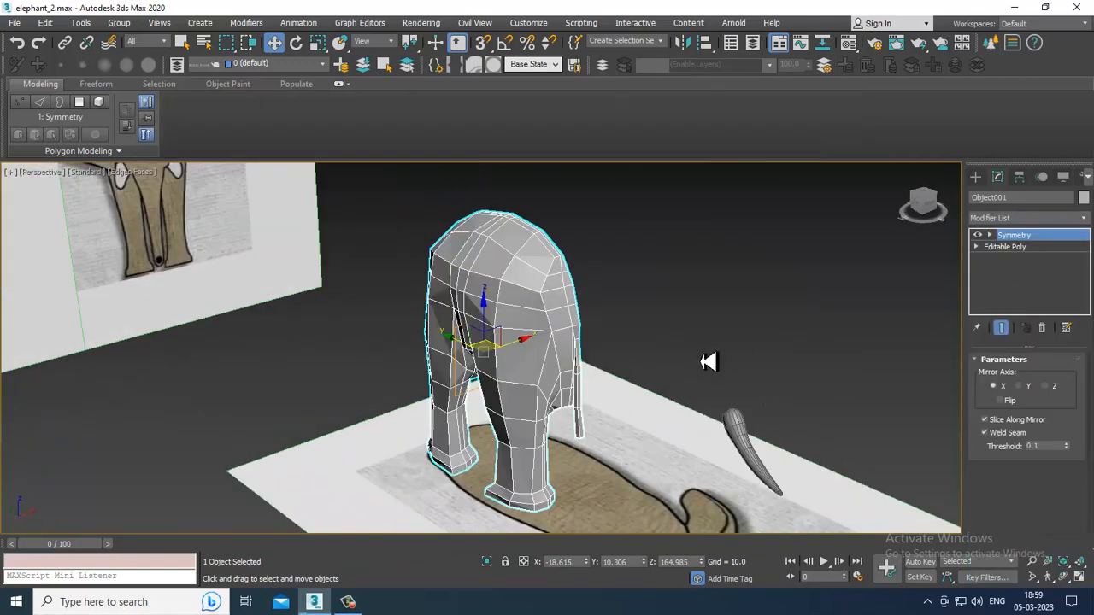
left_click(1028, 387)
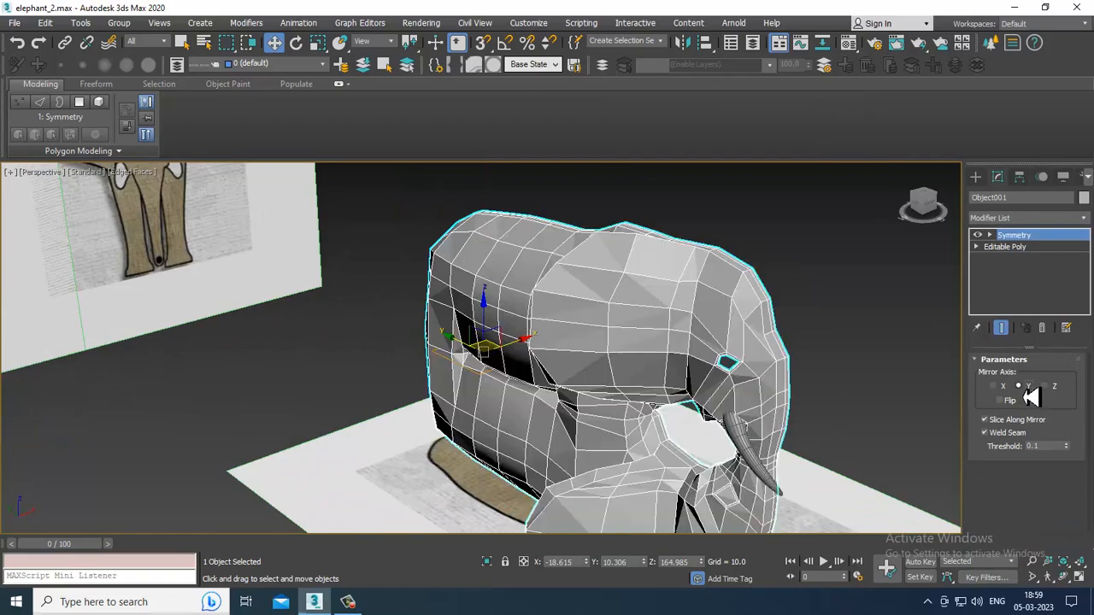
left_click(1046, 387)
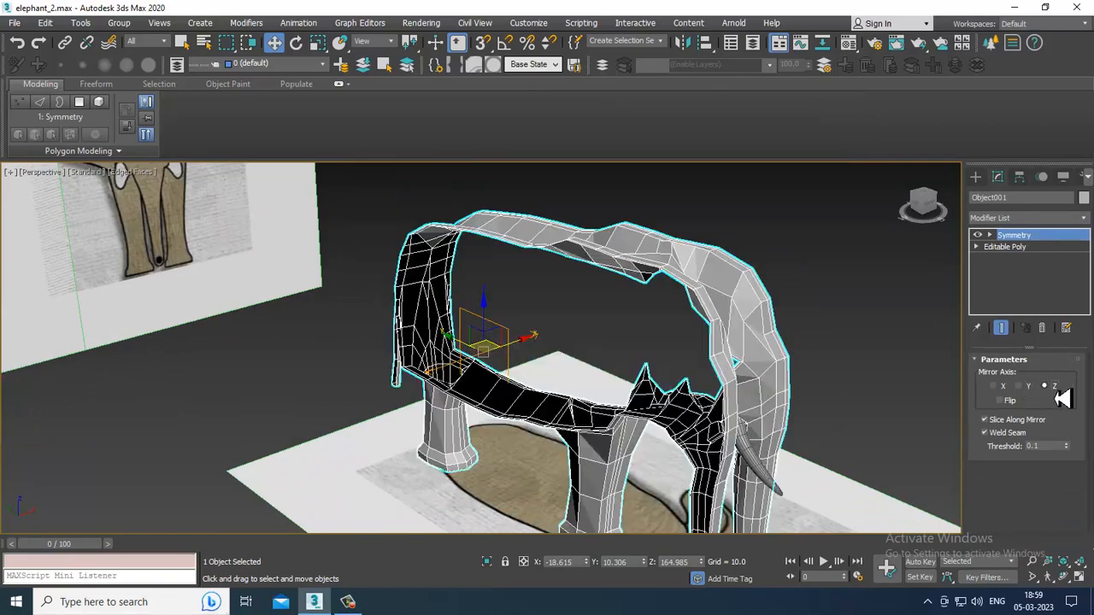
left_click(1001, 400)
Move the Symmetry mirror plane about 32 units along X in the Front view to separate the two elephant halves.
key("alt+w")
key("alt+w")
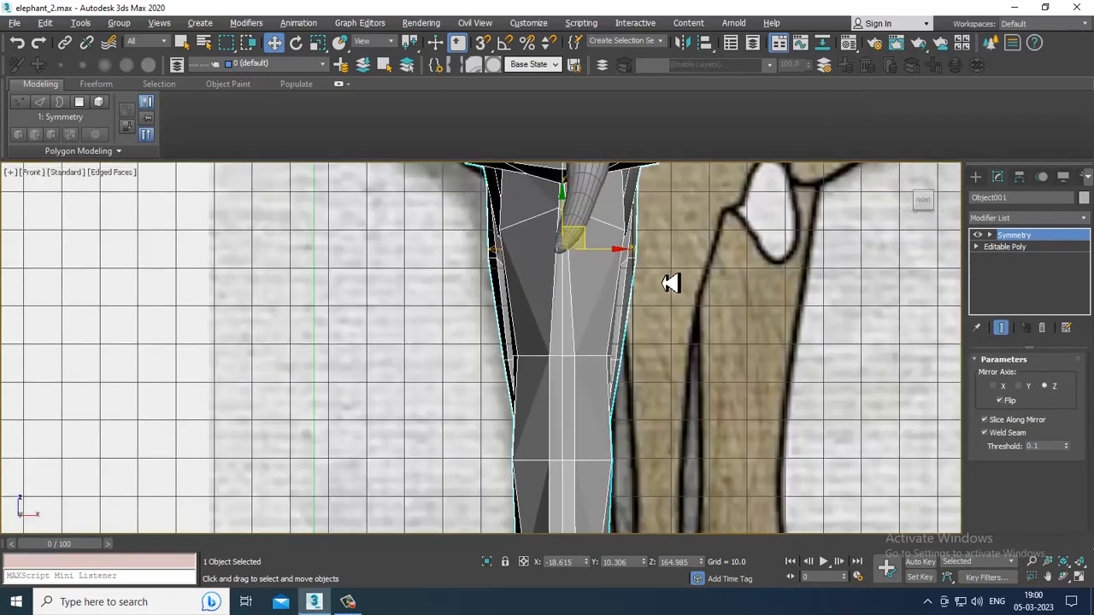
scroll(672, 291, "down", 3)
scroll(672, 300, "down", 3)
scroll(650, 323, "up", 2)
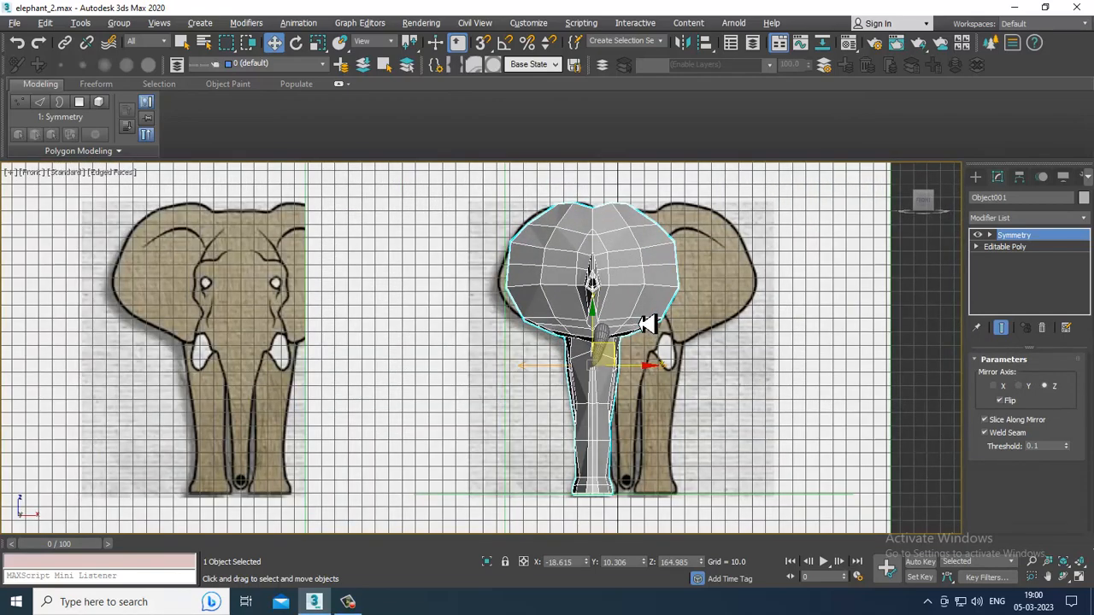
left_click(990, 235)
left_click(1015, 247)
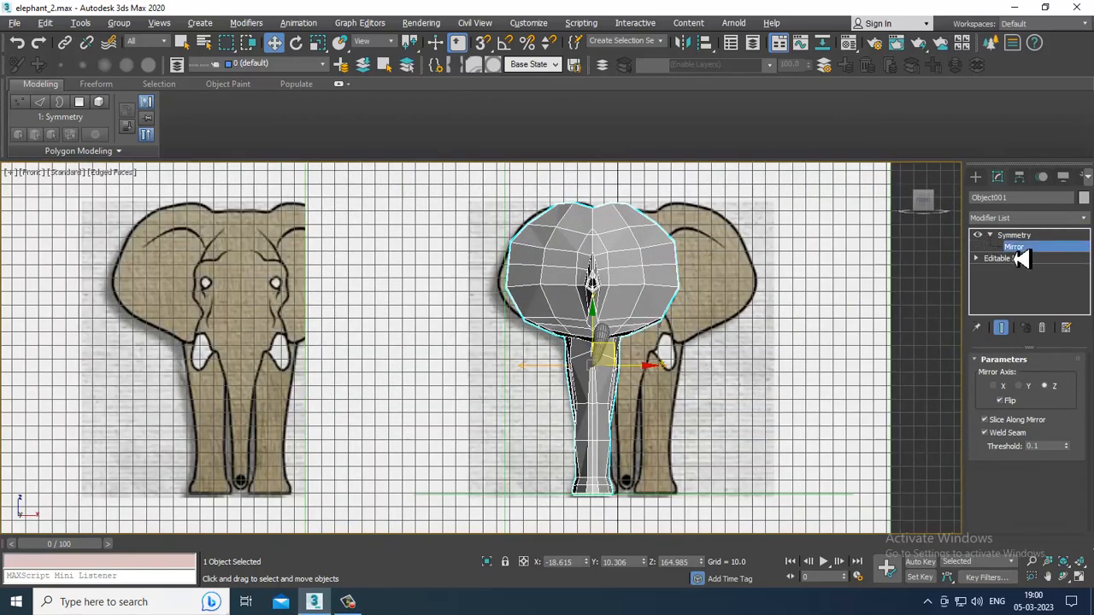
left_click_drag(645, 376, 682, 375)
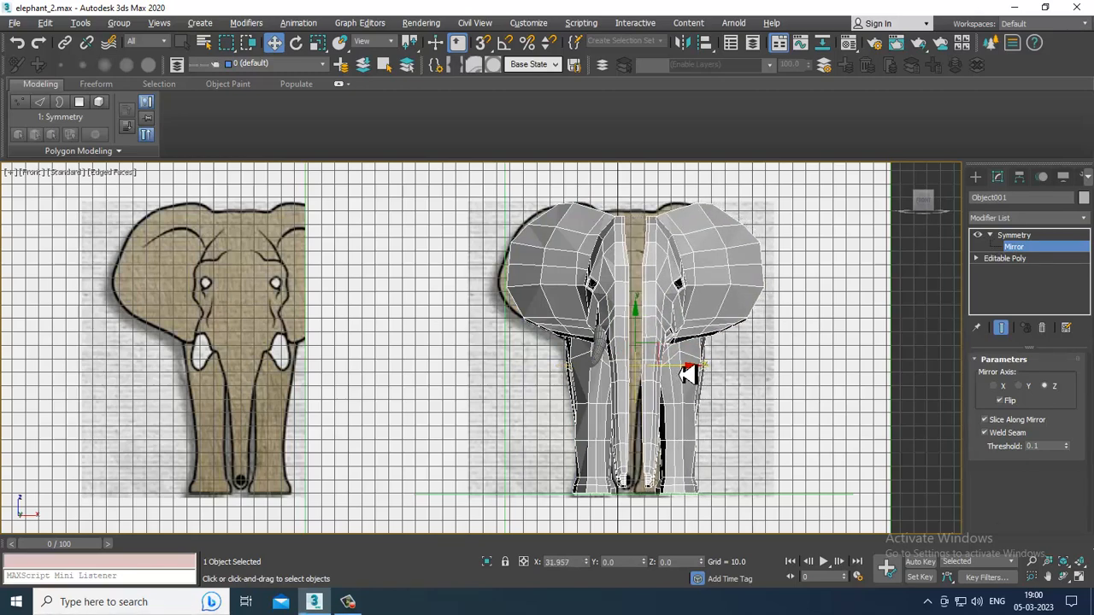
Select the open edge loop along the half body's centreline and scale it along X to flatten it.
left_click(976, 259)
left_click(993, 282)
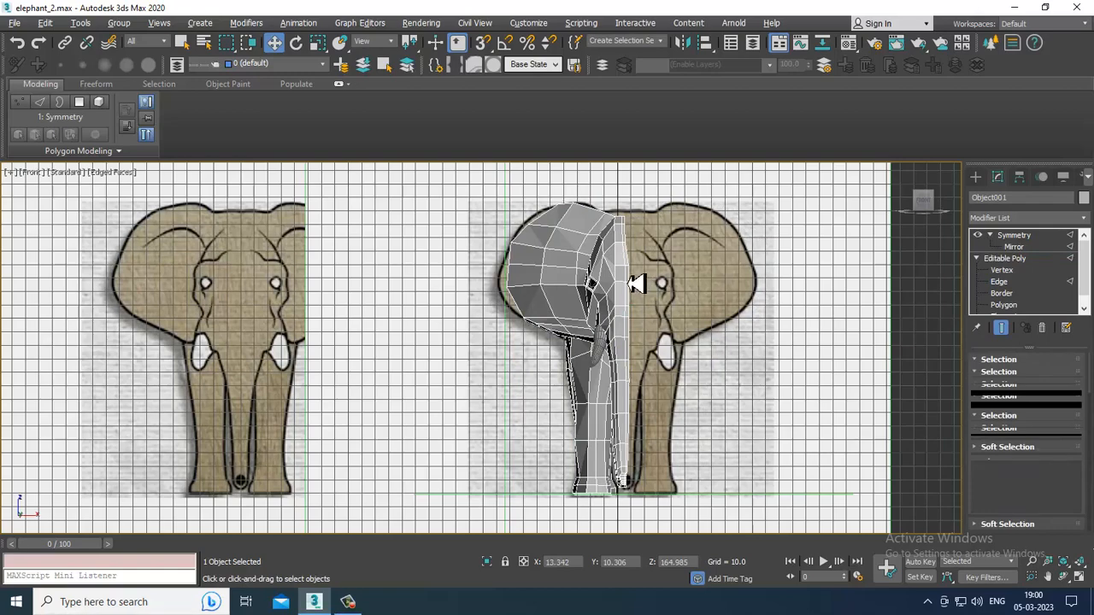
double_click(629, 284)
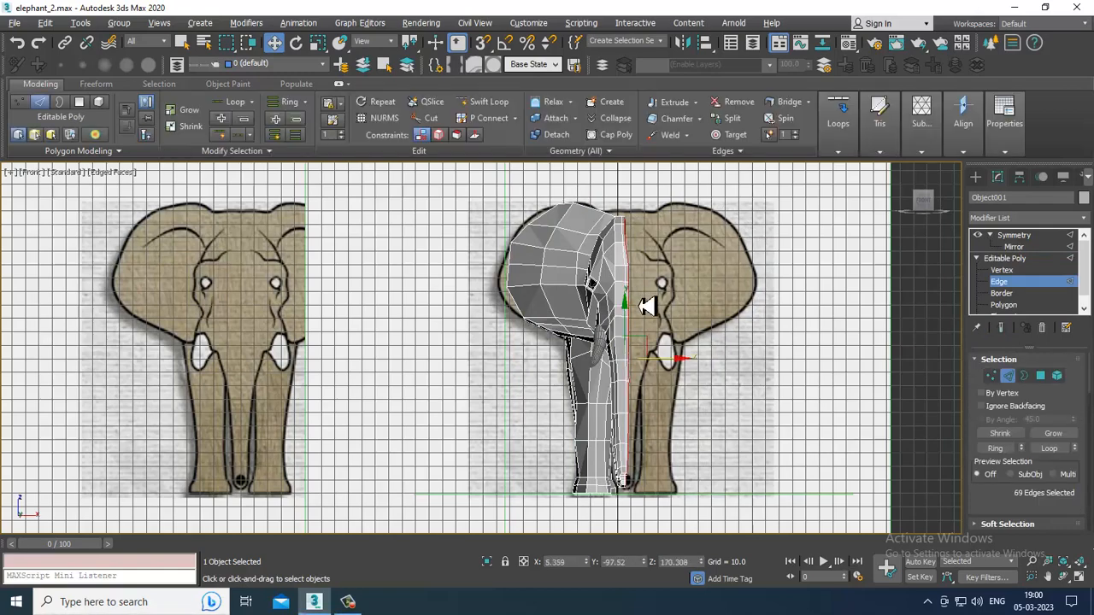
scroll(637, 306, "up", 2)
key("r")
scroll(639, 311, "down", 1)
middle_click_drag(649, 315, 650, 263)
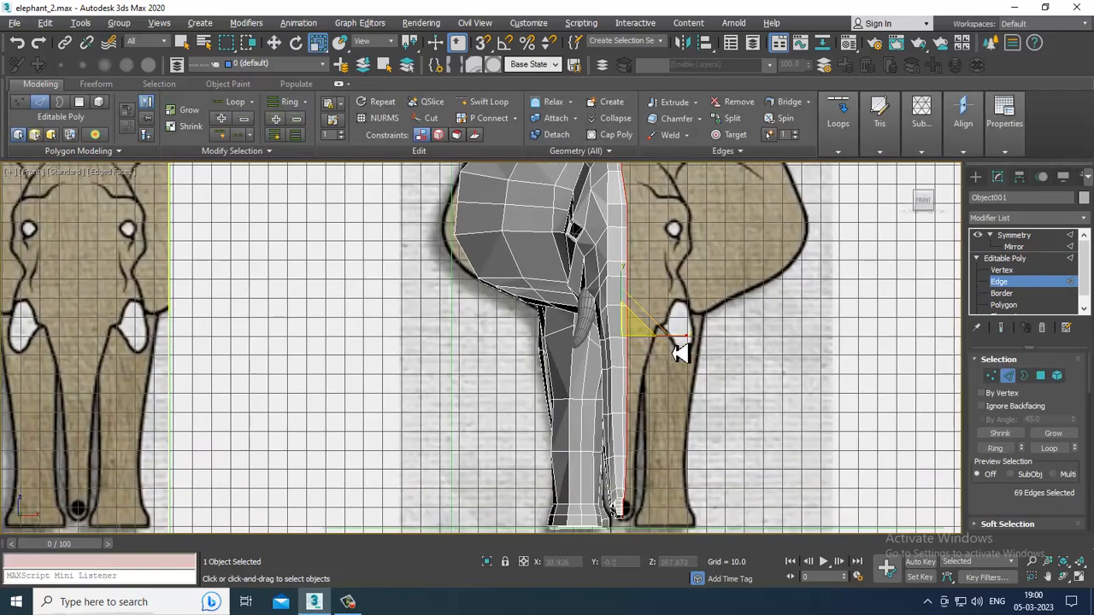
left_click_drag(688, 338, 128, 335)
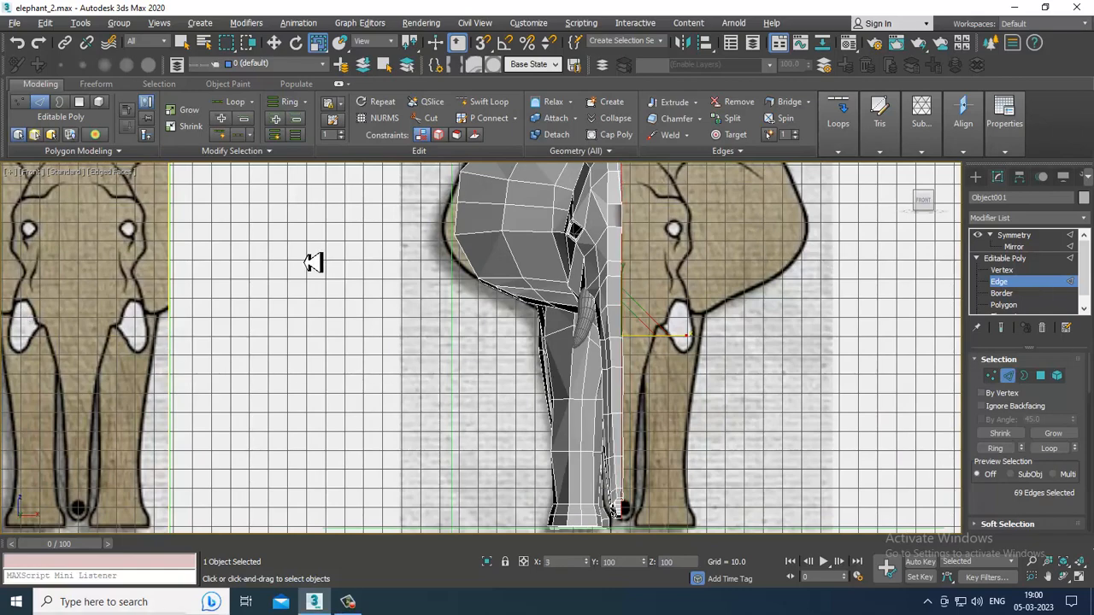
Move the flattened centreline edges about 3.9 units along X in the Front view, towards the middle of the reference.
key("alt+w")
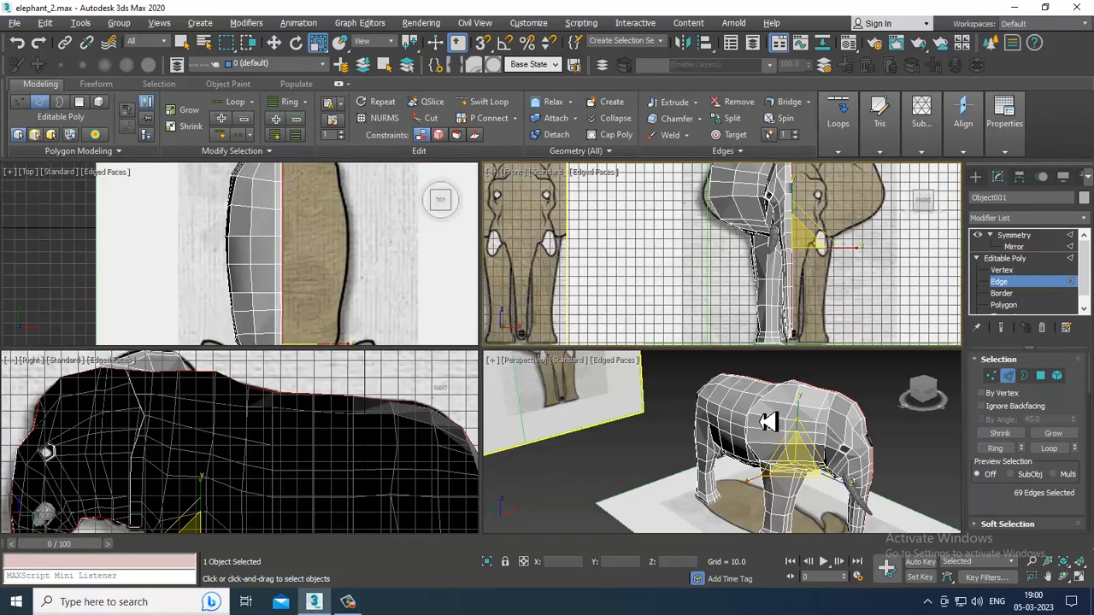
middle_click(767, 422)
key("alt+w")
middle_click_drag(789, 405, 610, 354, "alt")
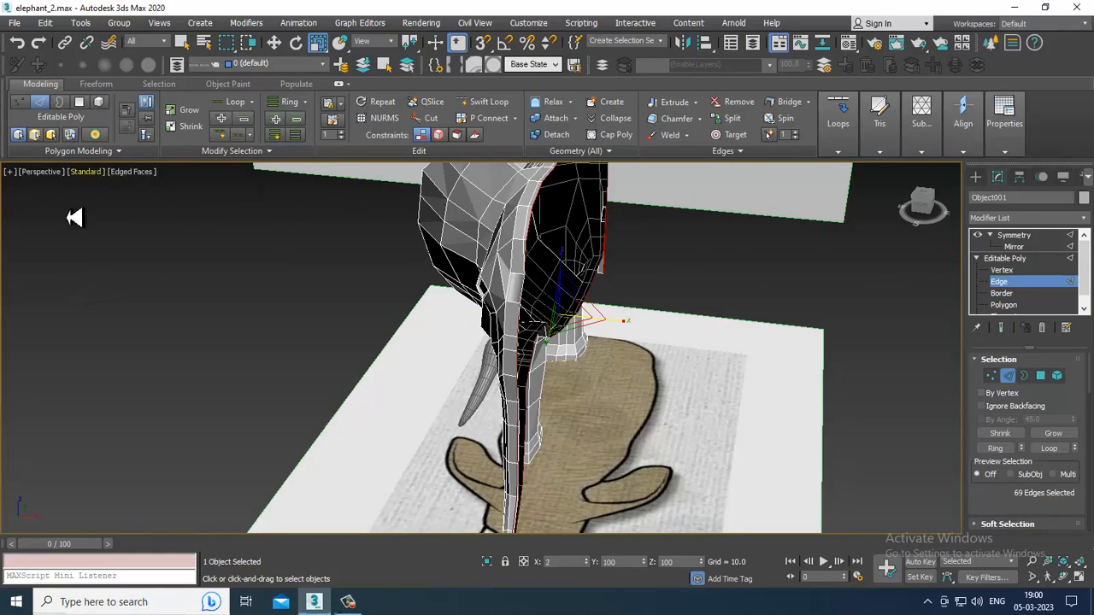
key("alt+w")
middle_click_drag(742, 291, 720, 276)
key("alt+w")
middle_click_drag(587, 332, 572, 377)
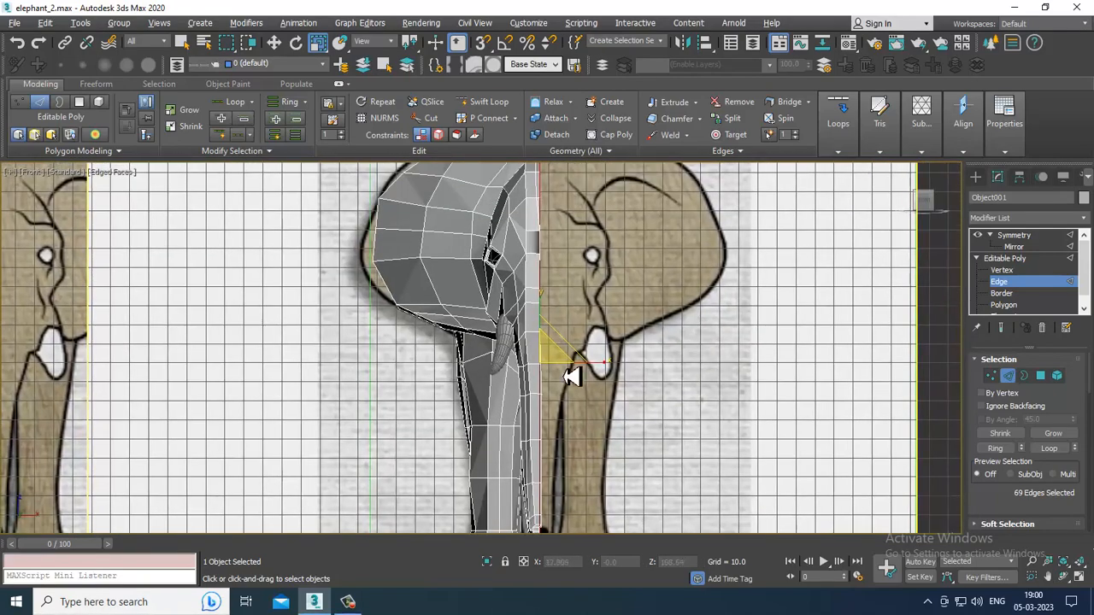
key("w")
left_click_drag(594, 369, 597, 373)
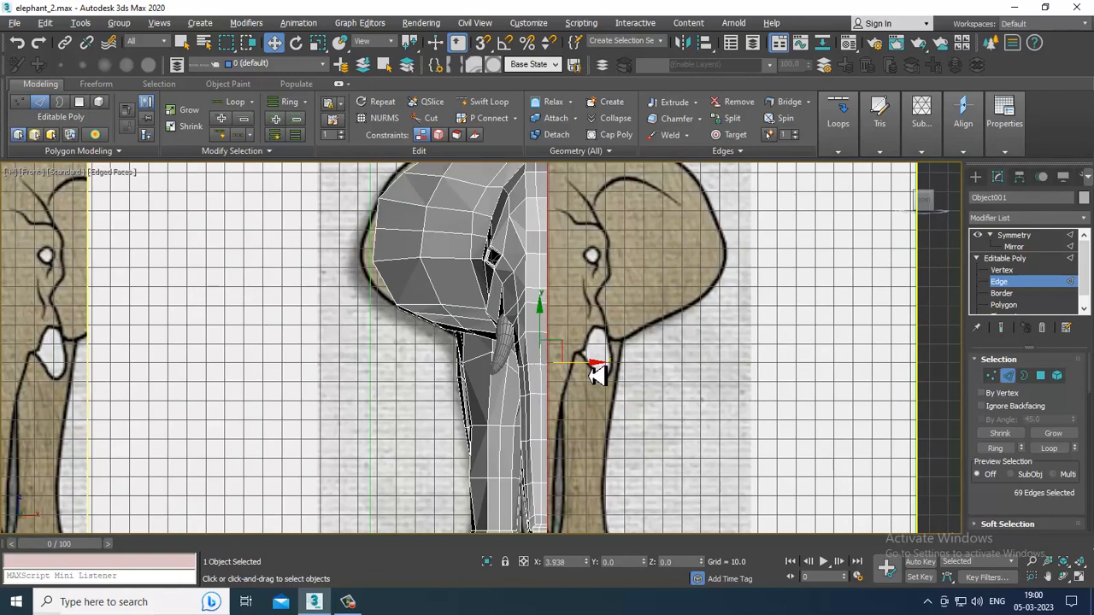
middle_click_drag(579, 309, 561, 405)
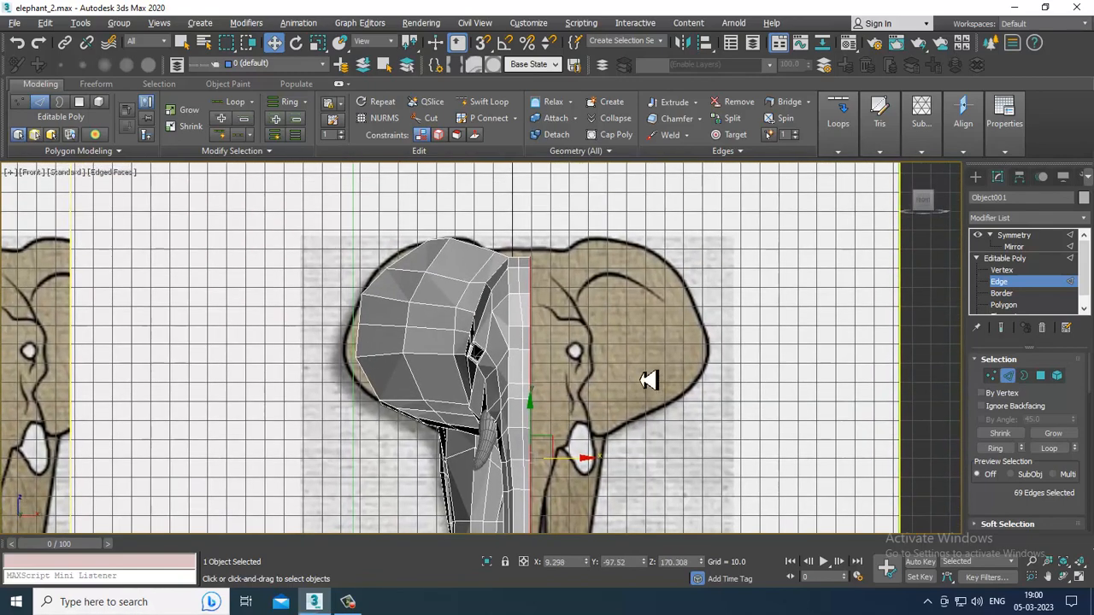
Select the edge loop running just beside the centreline of the half body and remove it.
left_click(1014, 283)
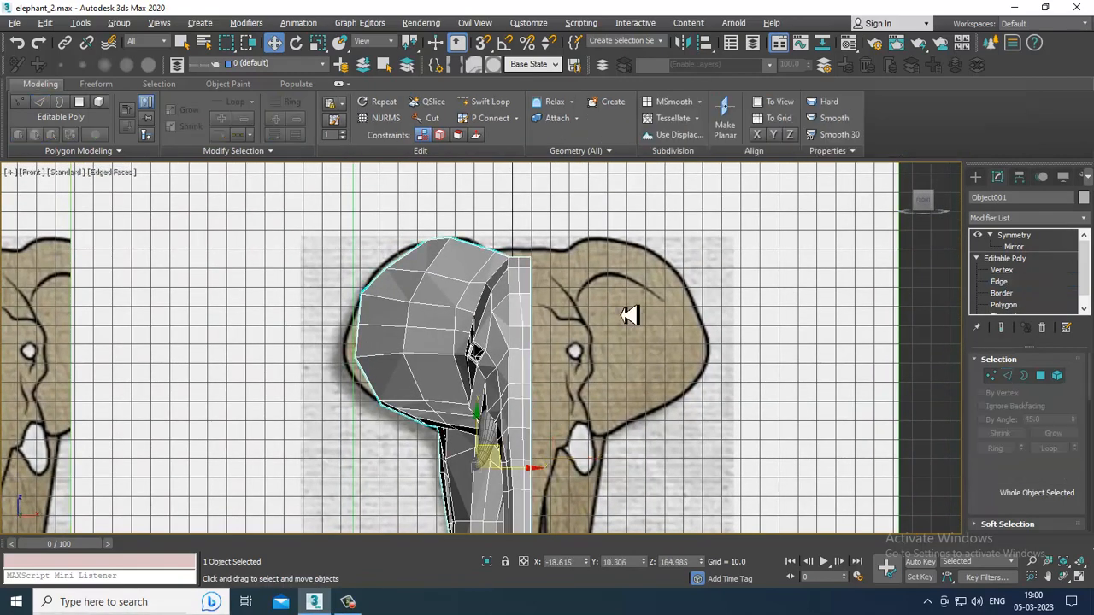
left_click(1010, 282)
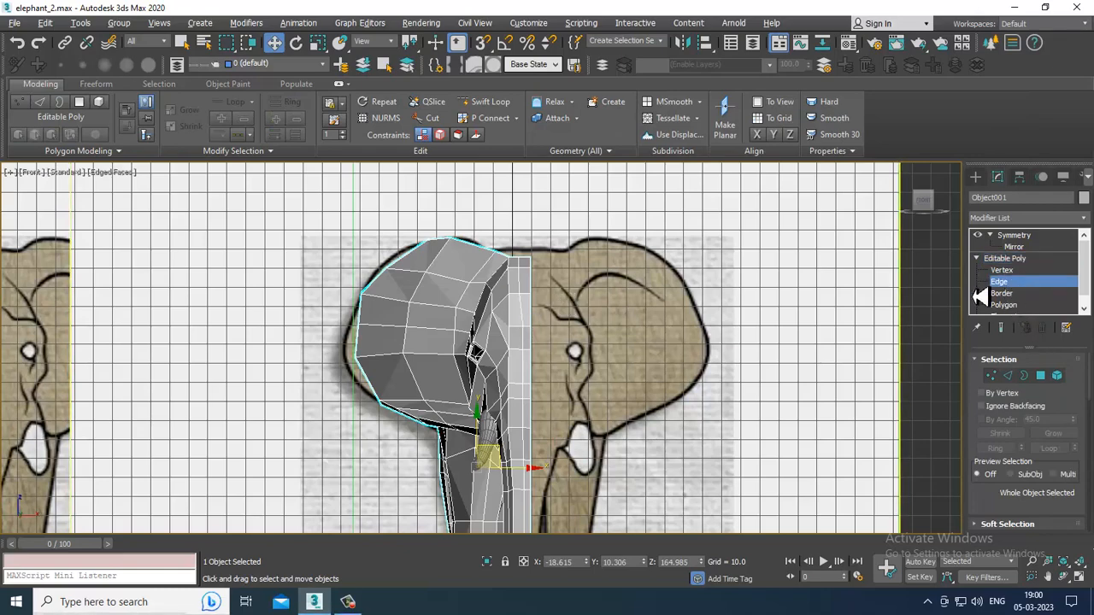
double_click(521, 323)
key("alt+w")
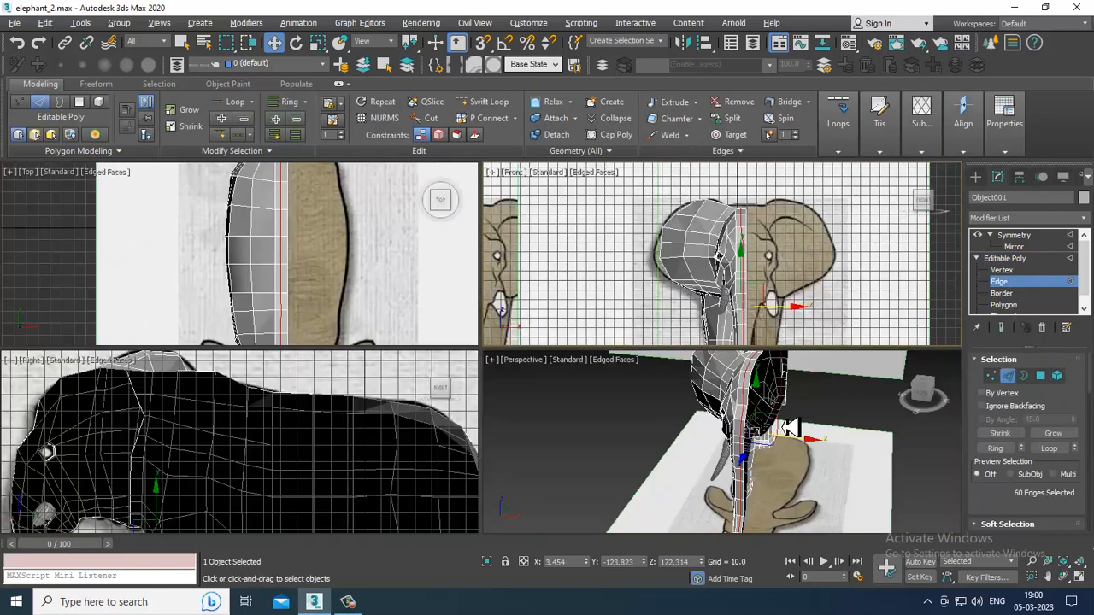
middle_click(777, 429)
key("alt+w")
middle_click_drag(700, 387, 713, 362, "alt")
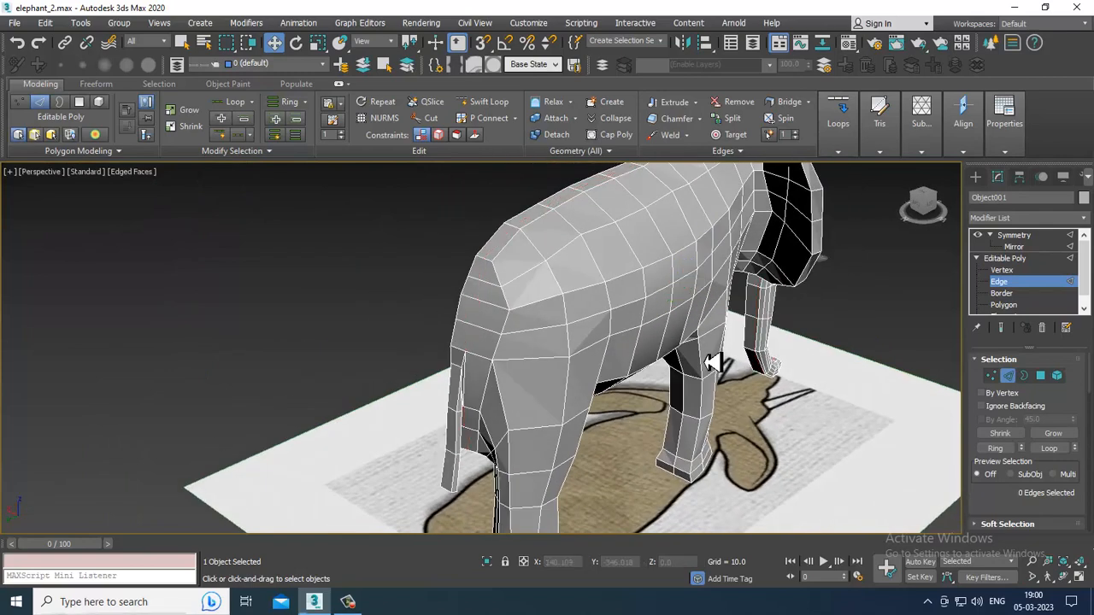
Cut new edges on the elephant's rump from the base of the tail up to the vertex at the top of the rear.
right_click(560, 310)
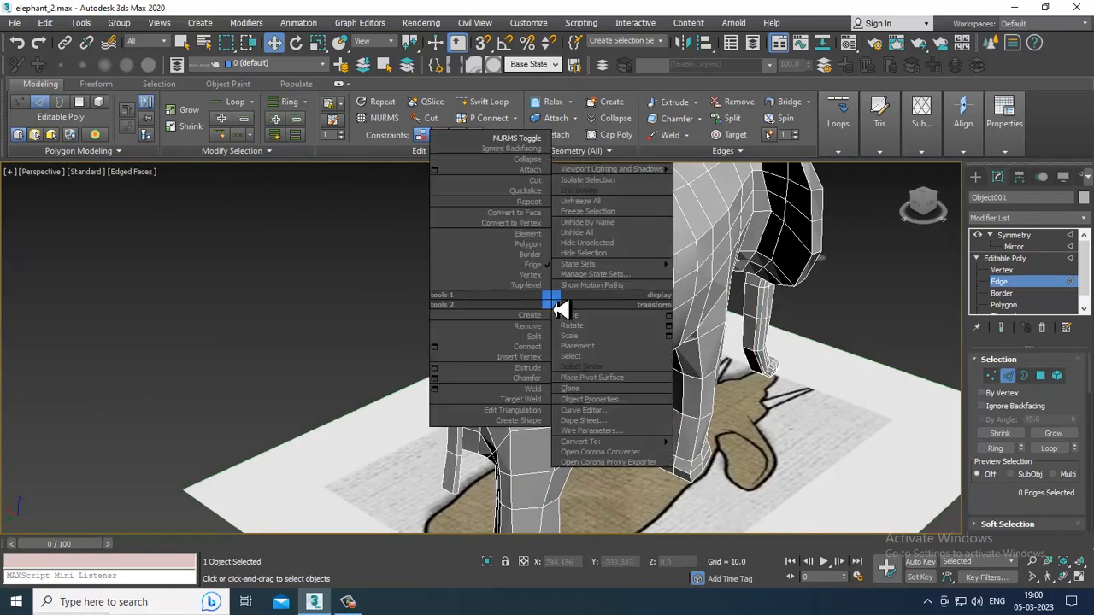
left_click(517, 167)
scroll(507, 224, "up", 5)
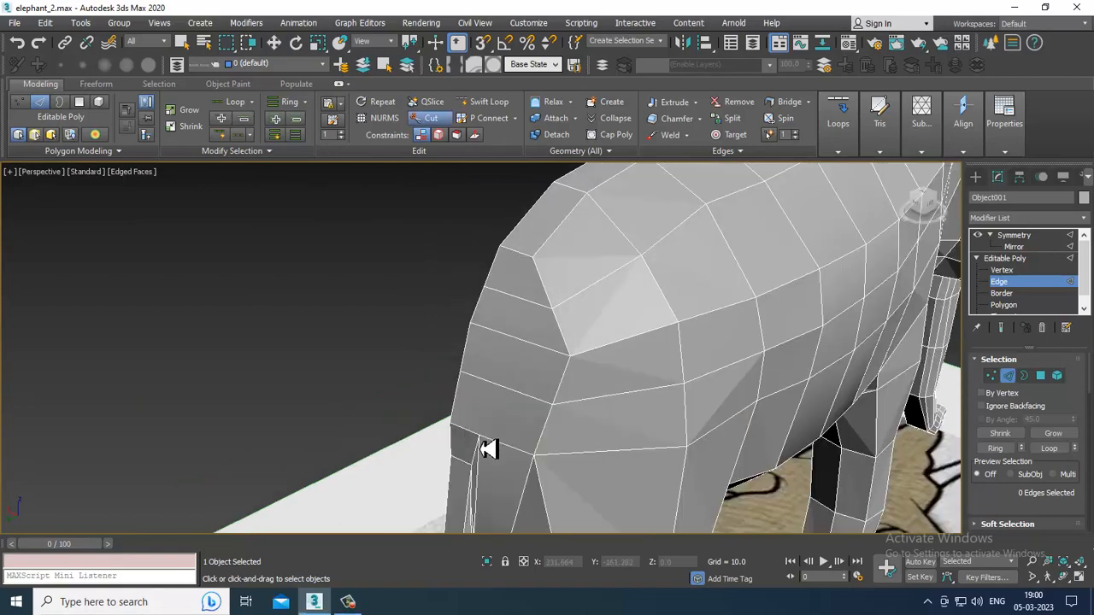
left_click(481, 433)
right_click(543, 270)
scroll(574, 251, "down", 4)
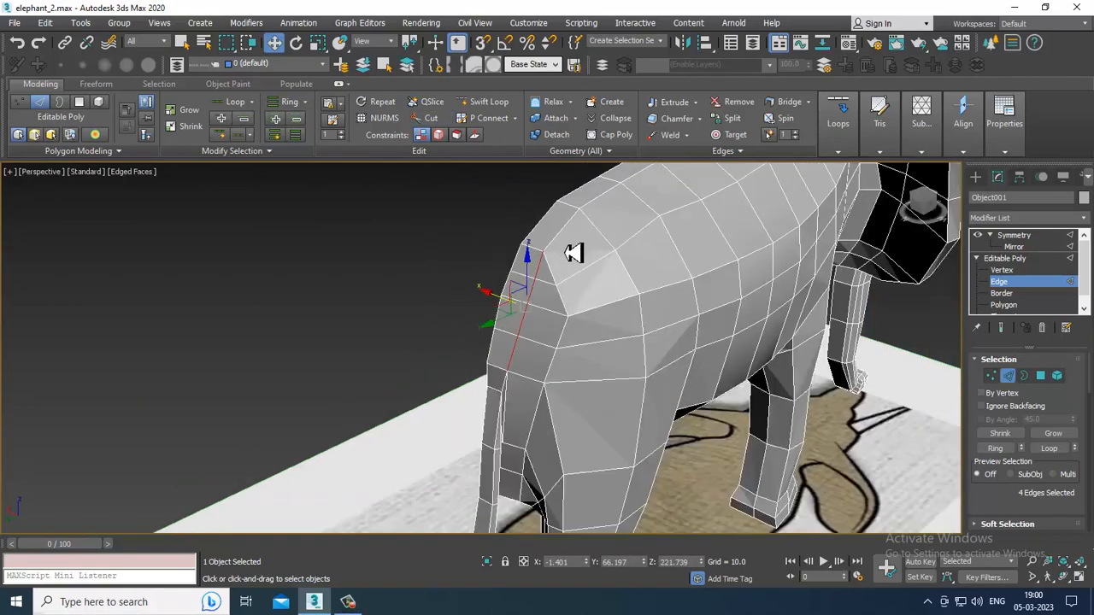
middle_click_drag(795, 329, 564, 314, "alt")
scroll(657, 330, "down", 5)
scroll(564, 315, "up", 5)
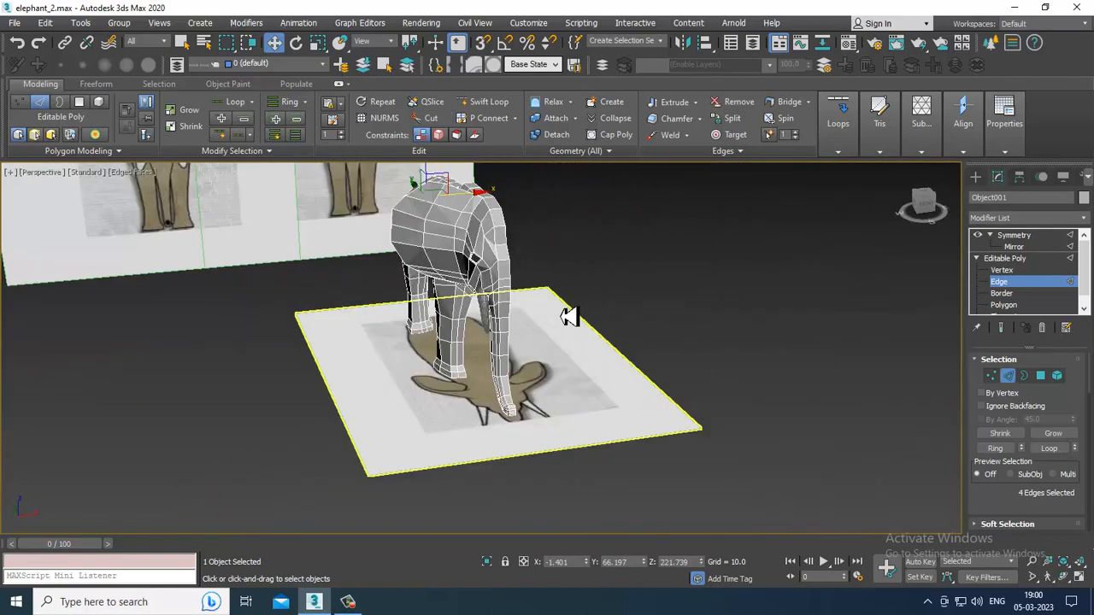
middle_click_drag(514, 285, 567, 346, "alt")
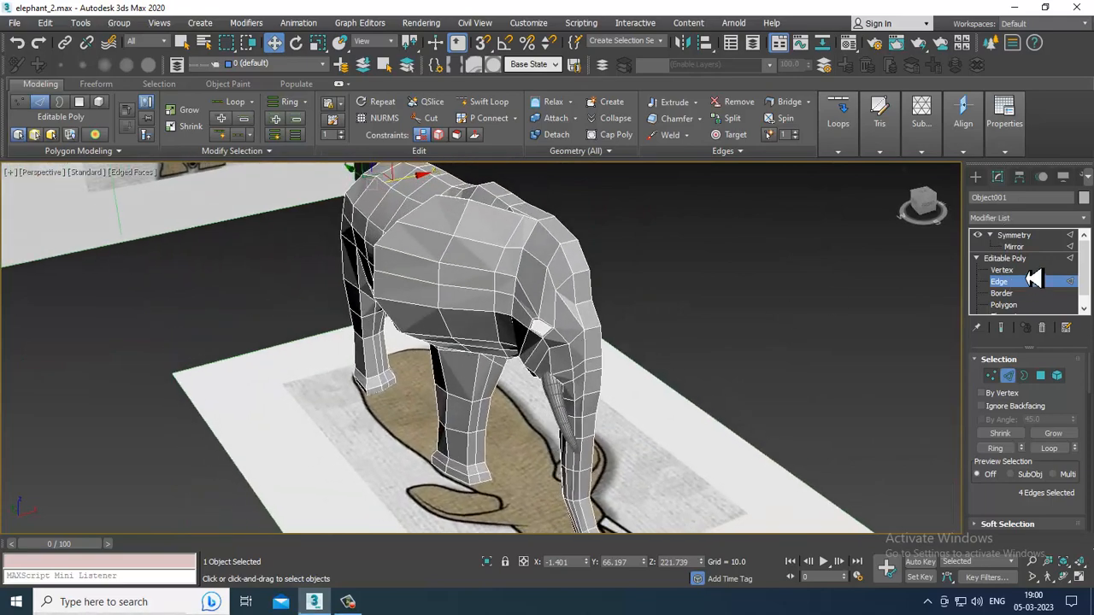
Move the Symmetry mirror plane about -3.6 units along X in the Front view to close the gap between the halves.
left_click(1048, 259)
left_click(1030, 236)
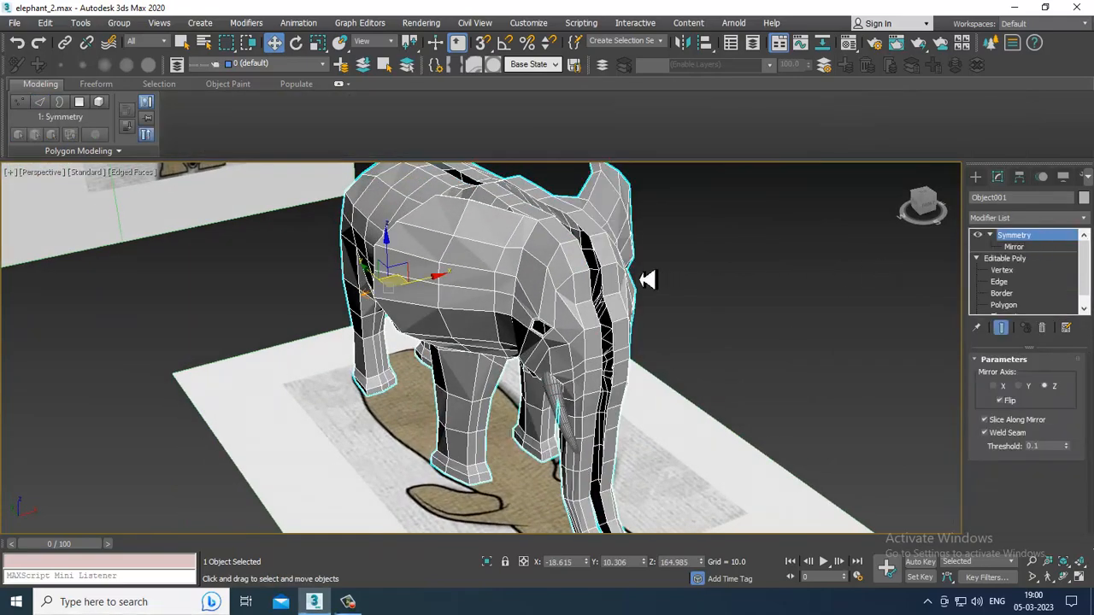
key("alt+w")
right_click(726, 224)
key("alt+w")
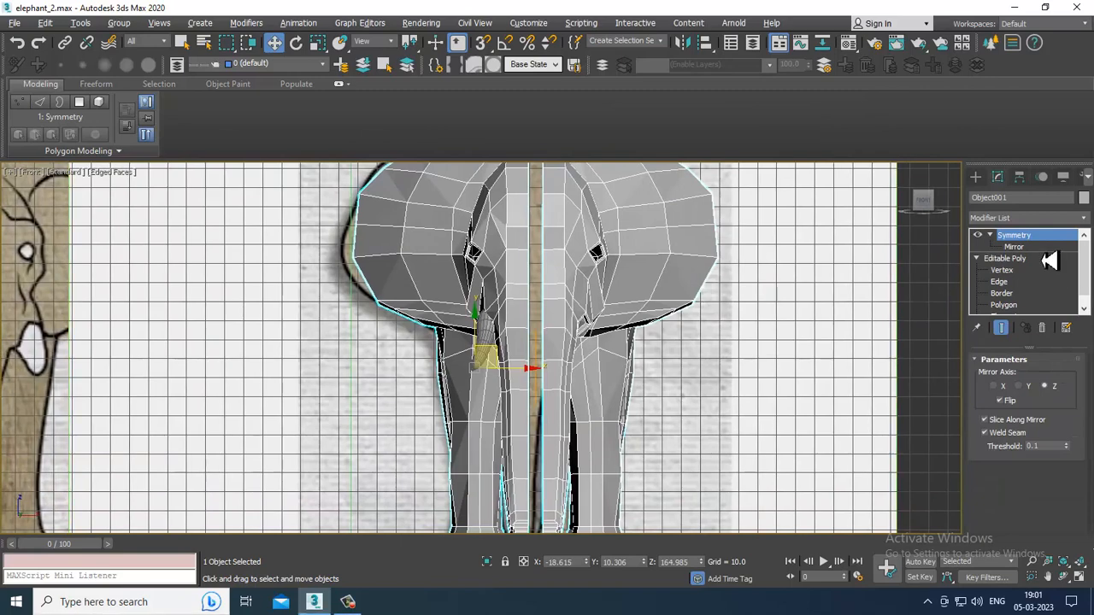
left_click(1015, 247)
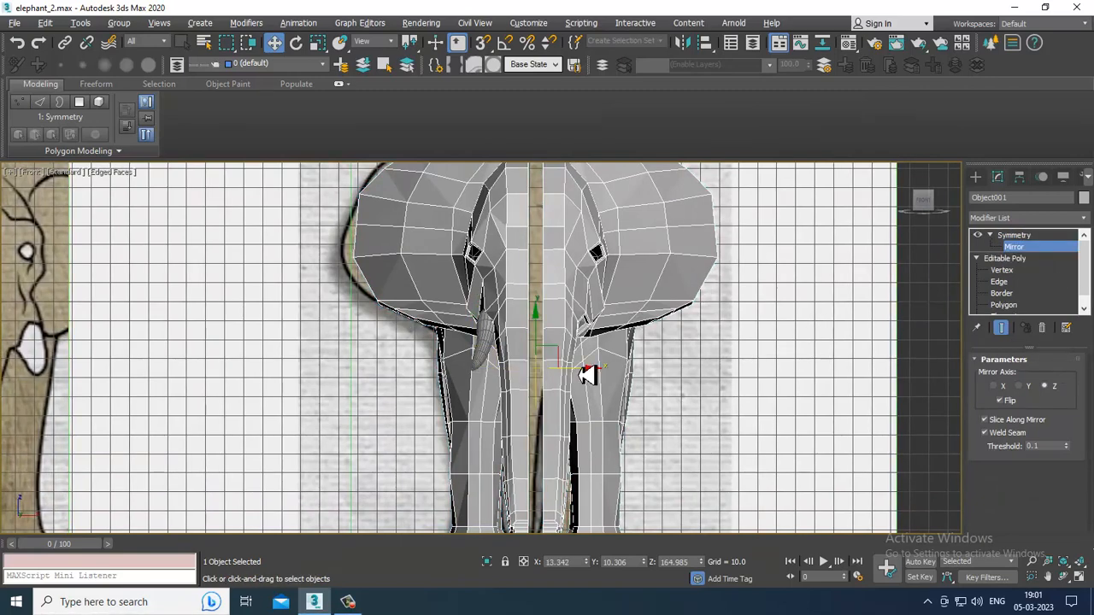
left_click_drag(588, 374, 581, 374)
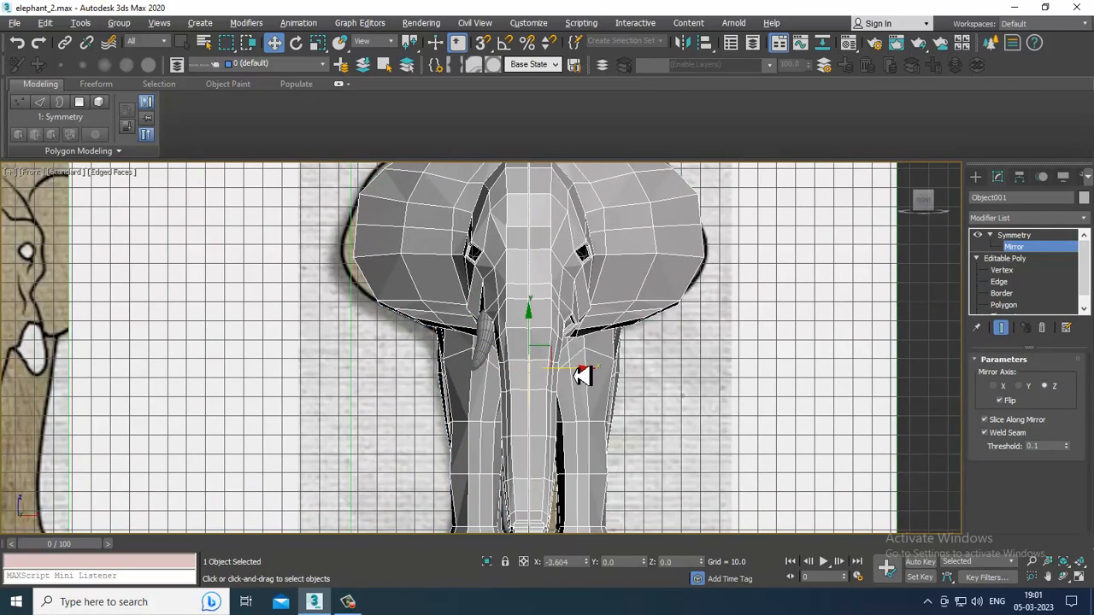
key("alt+w")
right_click(748, 382)
key("alt+w")
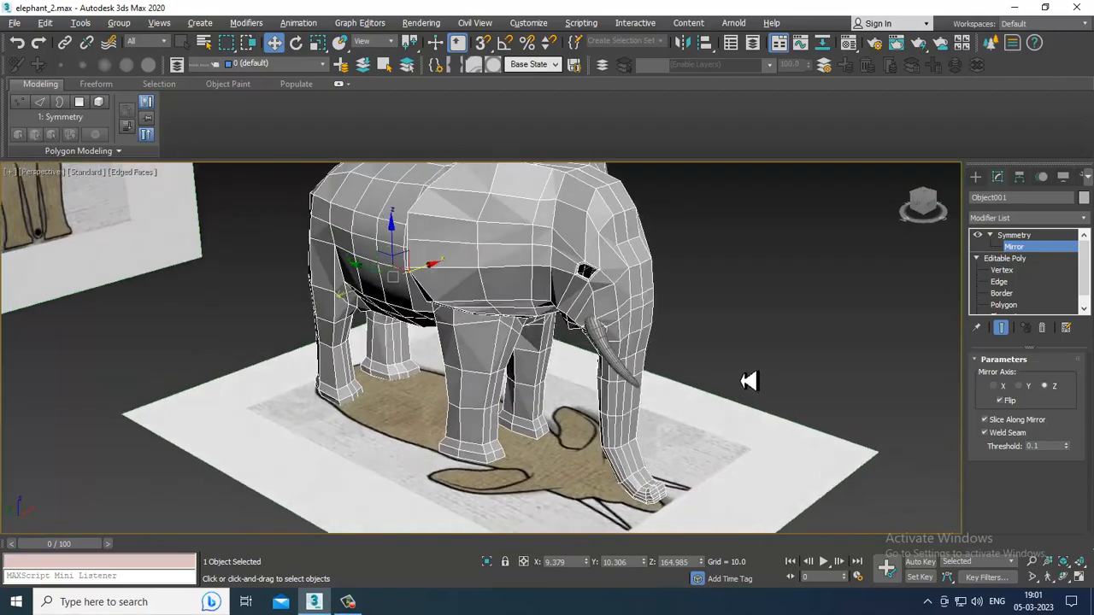
Move the Symmetry body about 180 units along X in the Front view to uncover the reference, and undo that move.
middle_click_drag(748, 382, 684, 330, "alt")
mouse_move(648, 338)
middle_mouse_down("alt")
mouse_move(587, 313)
mouse_move(659, 342)
middle_mouse_up("alt")
key("alt+w")
scroll(716, 276, "up", 2)
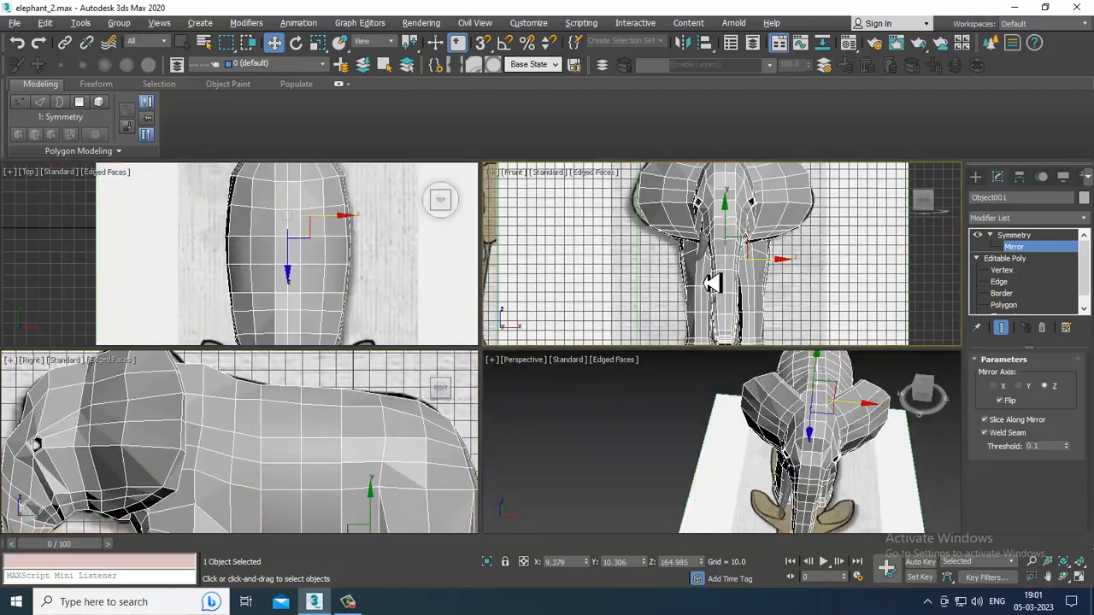
key("alt+w")
scroll(587, 344, "up", 5)
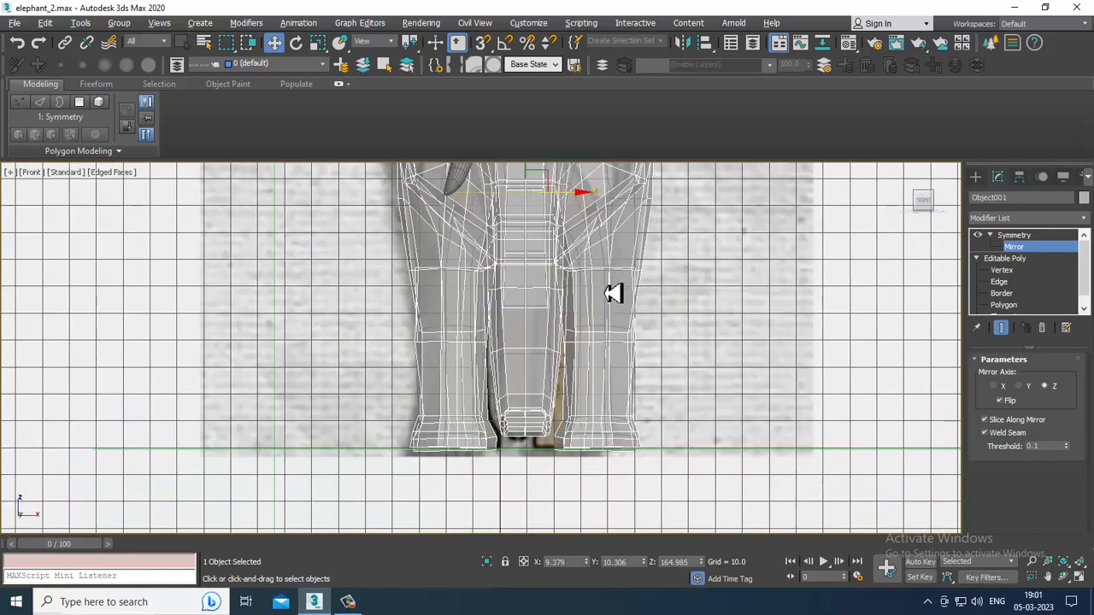
middle_click_drag(614, 294, 621, 439)
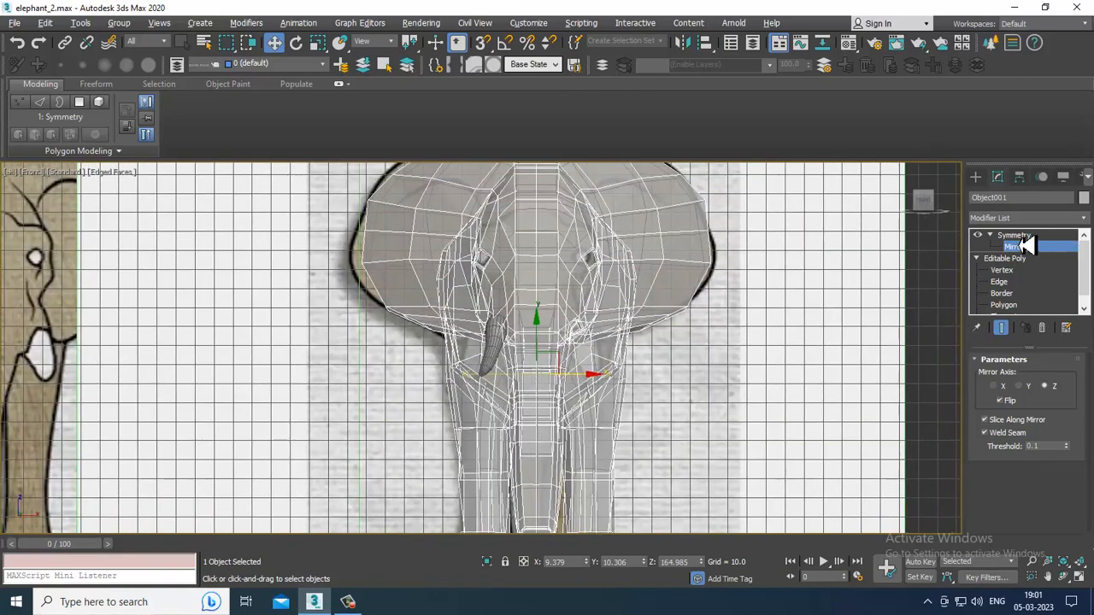
left_click(1014, 235)
left_click_drag(542, 382, 275, 382)
middle_click_drag(573, 419, 613, 317)
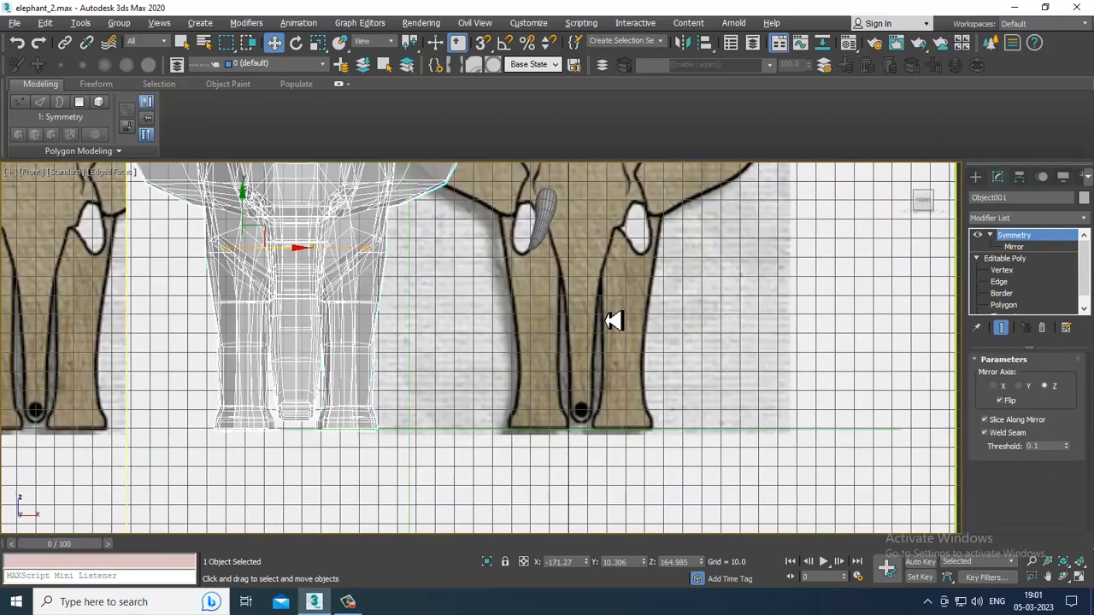
key("ctrl+z")
Select the 18 outer vertices at the tip of the trunk and move them about 1.2 units along X towards the centreline.
key("alt+w")
key("alt+w")
middle_click_drag(655, 371, 547, 368, "alt")
key("1")
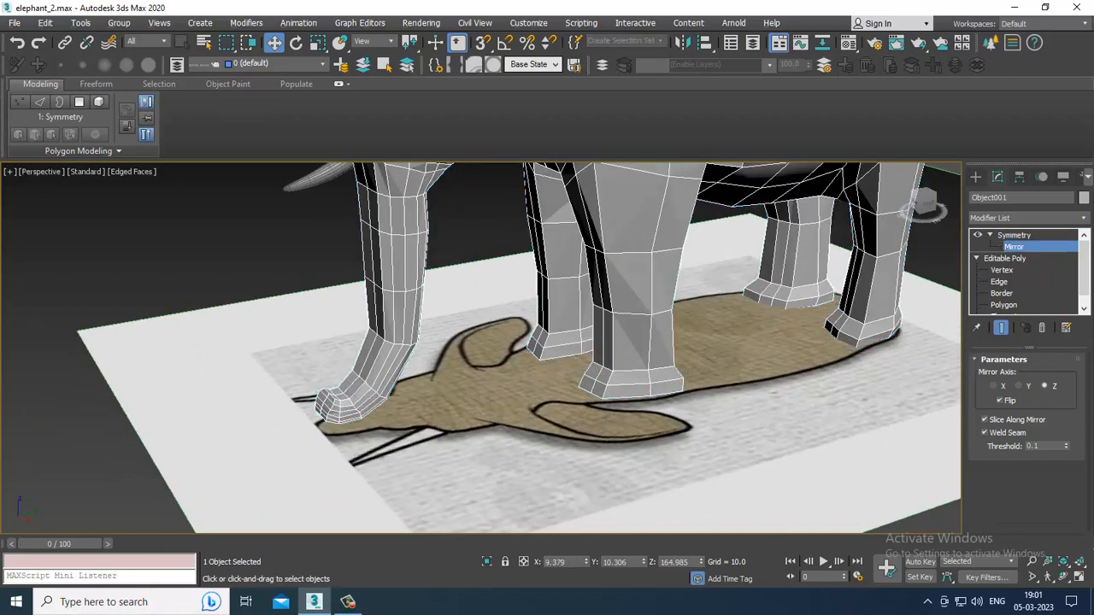
left_click(996, 271)
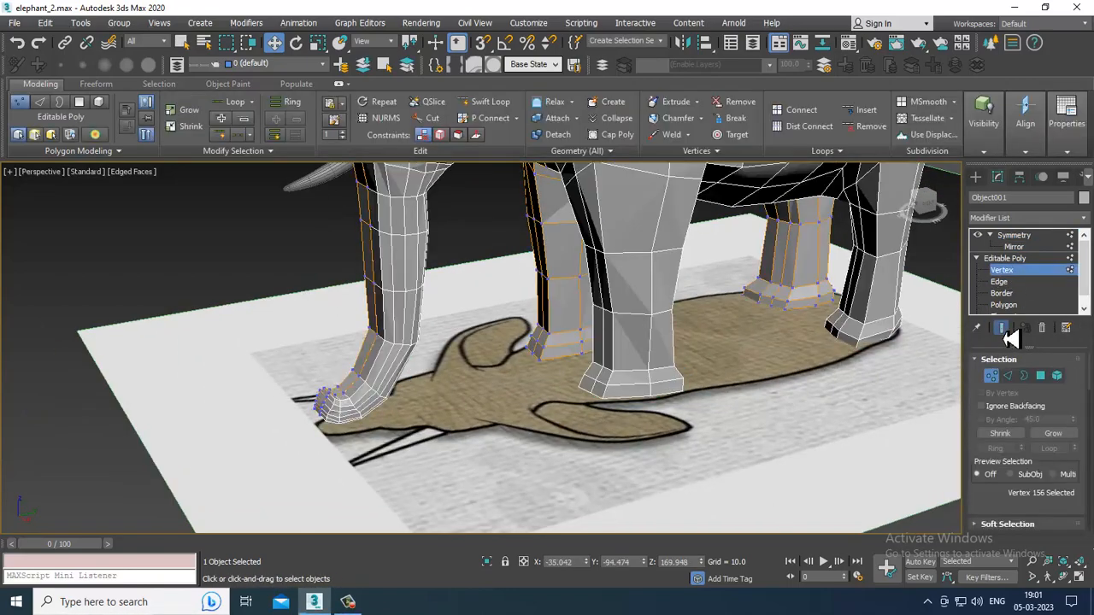
middle_click_drag(334, 425, 650, 412, "alt")
scroll(650, 413, "up", 5)
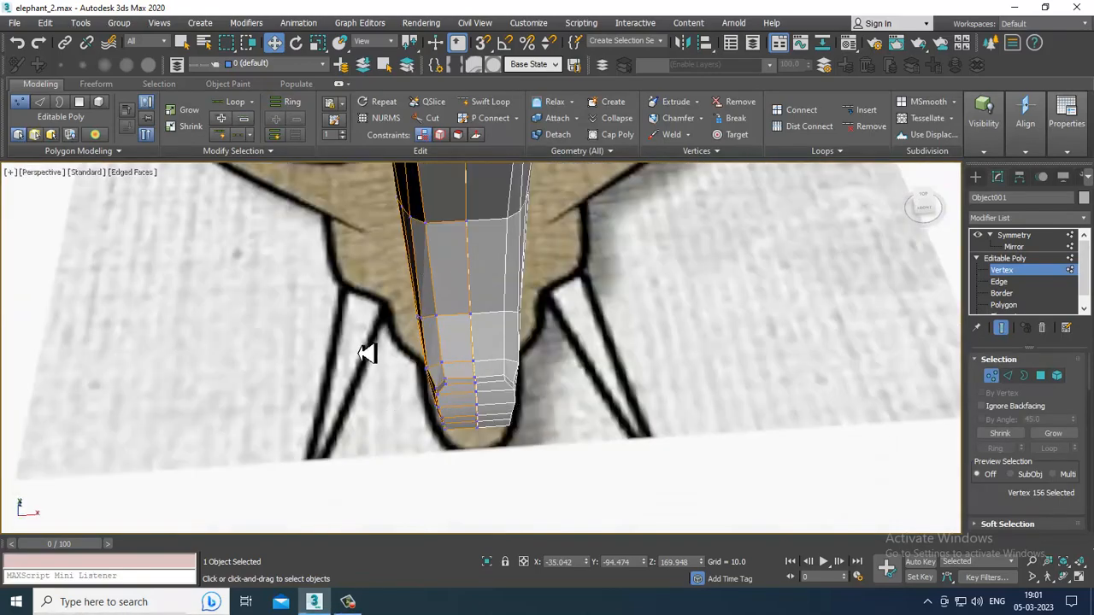
left_click_drag(462, 477, 469, 481)
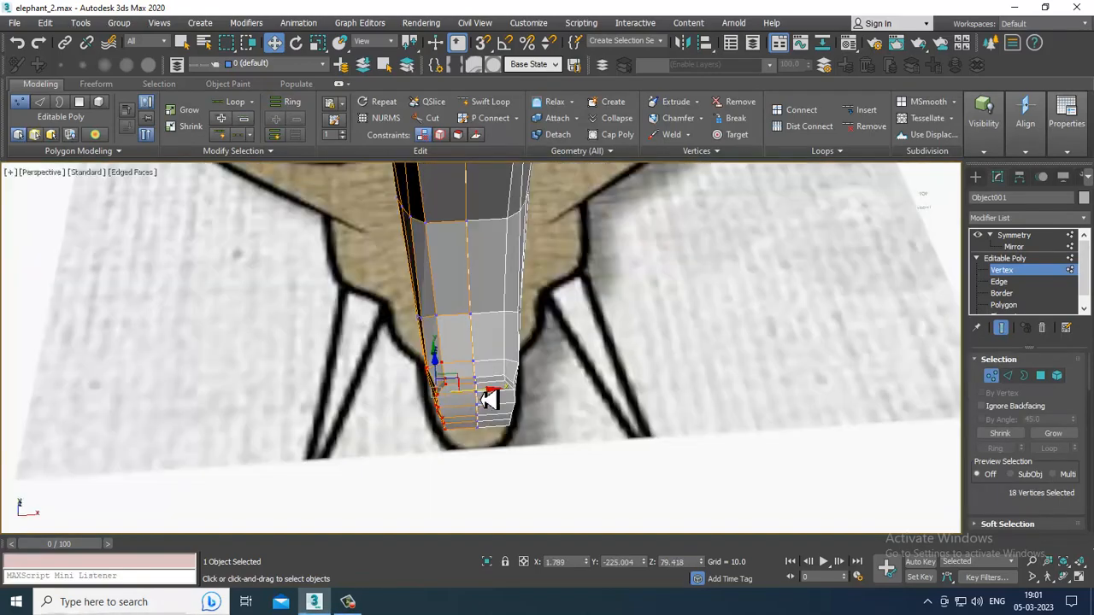
left_click_drag(488, 403, 492, 399)
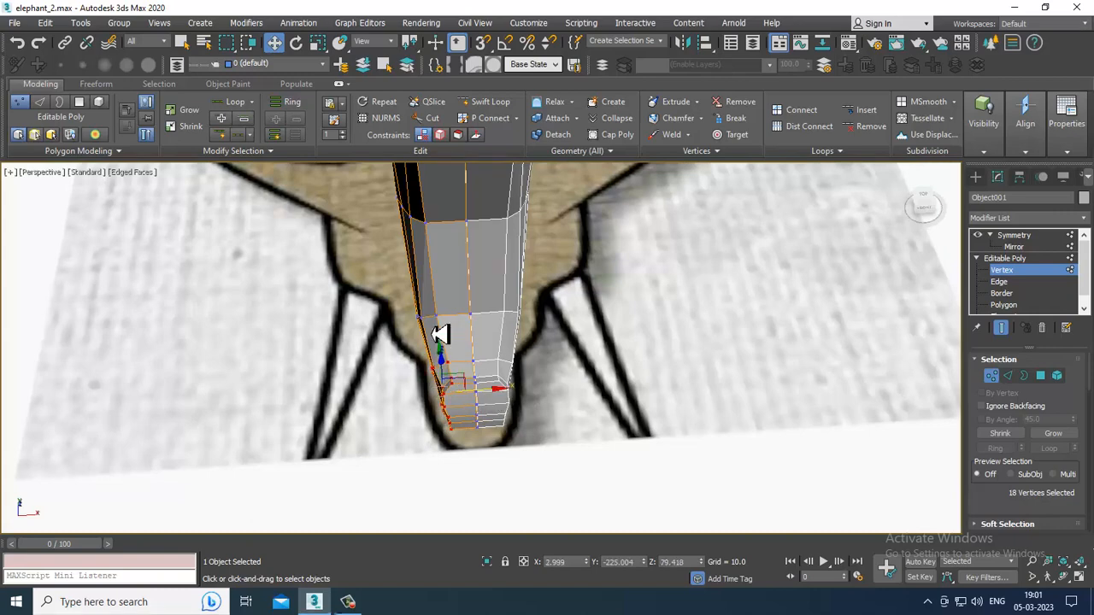
Move the six-vertex ring above the trunk tip inward along X, and shift the 18 tip vertices a little further towards the centreline.
key("F3")
key("F3")
left_click_drag(451, 344, 493, 321)
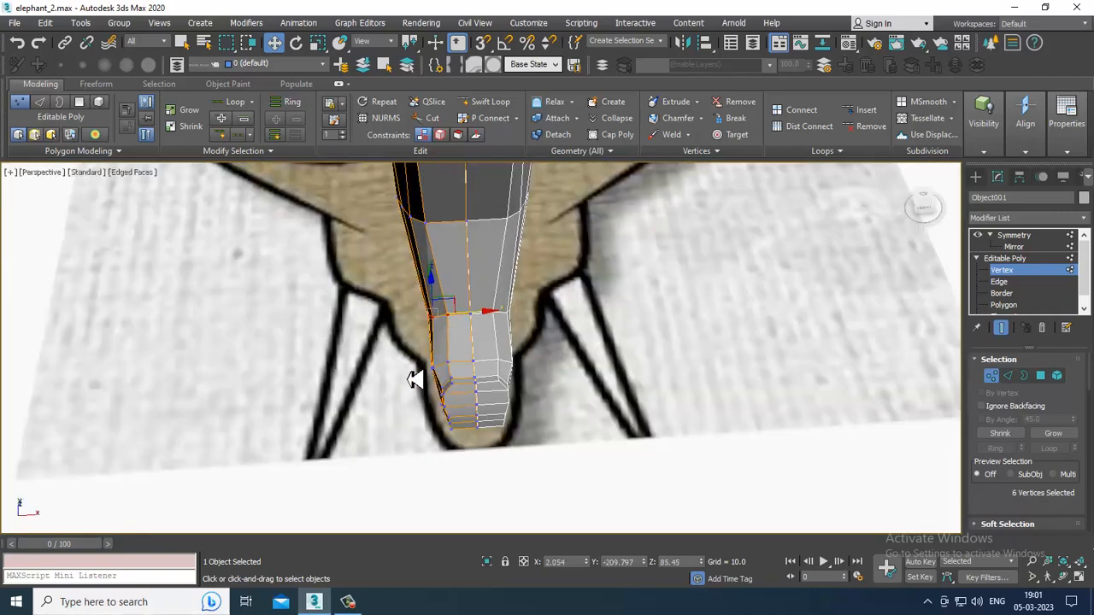
key("F3")
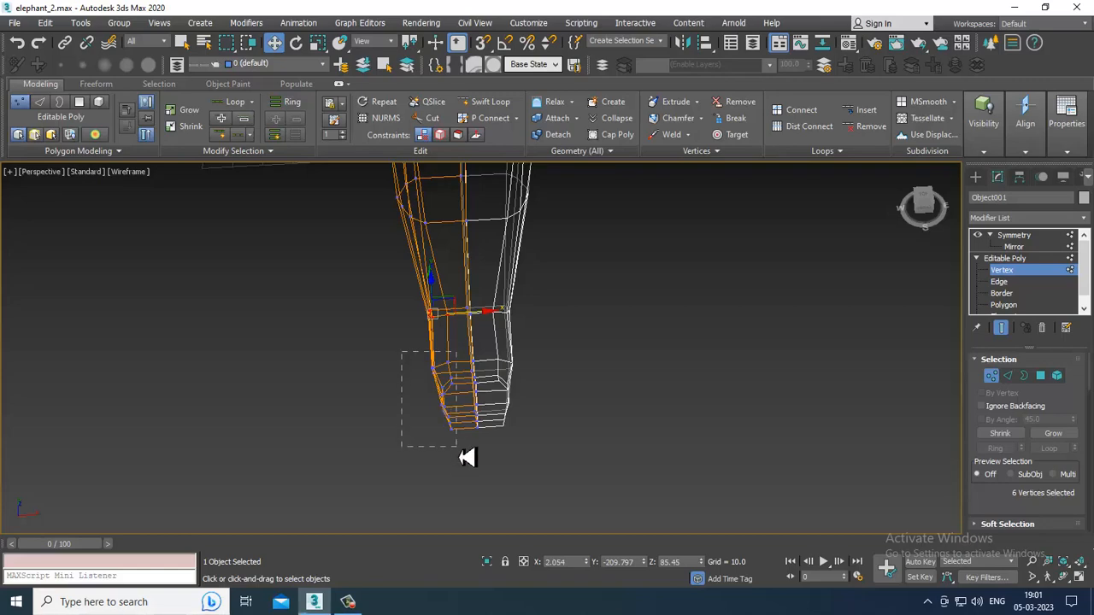
left_click_drag(467, 457, 468, 453)
left_click_drag(493, 398, 496, 398)
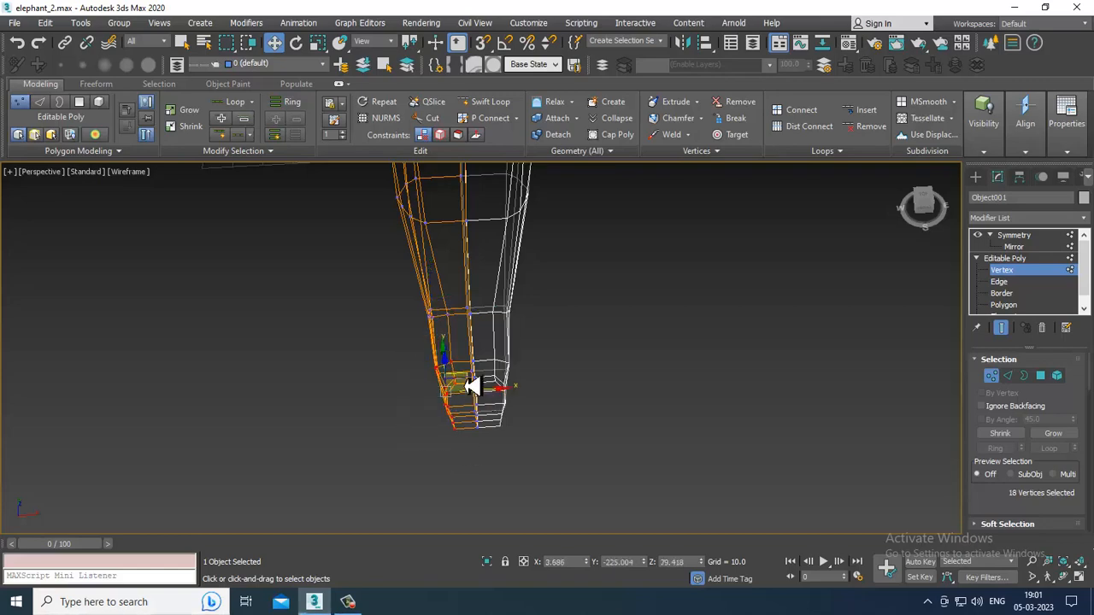
Narrow the lower trunk by moving its successive six-vertex side rings inward along X, about 2.1 units for the ring above the bend.
middle_click_drag(472, 386, 500, 413, "alt")
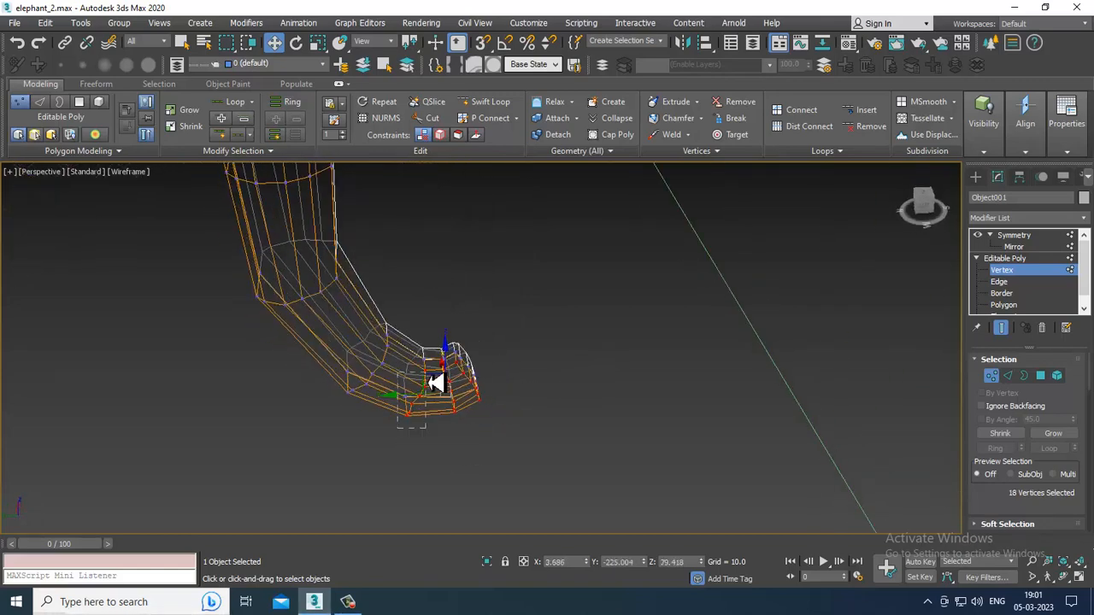
middle_click_drag(439, 379, 462, 414, "alt")
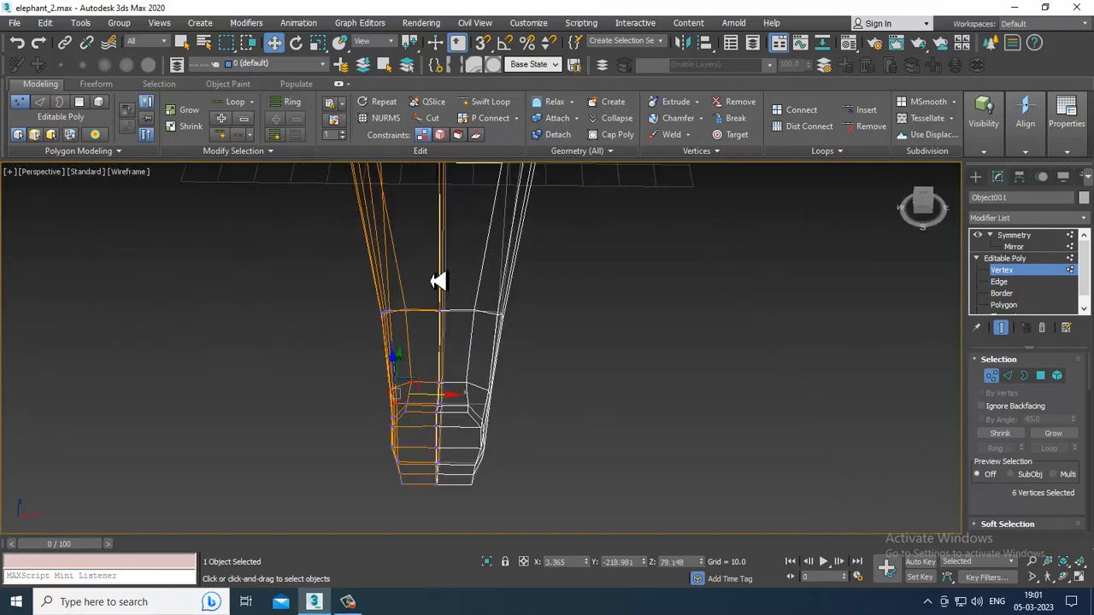
middle_click_drag(438, 282, 415, 350, "alt")
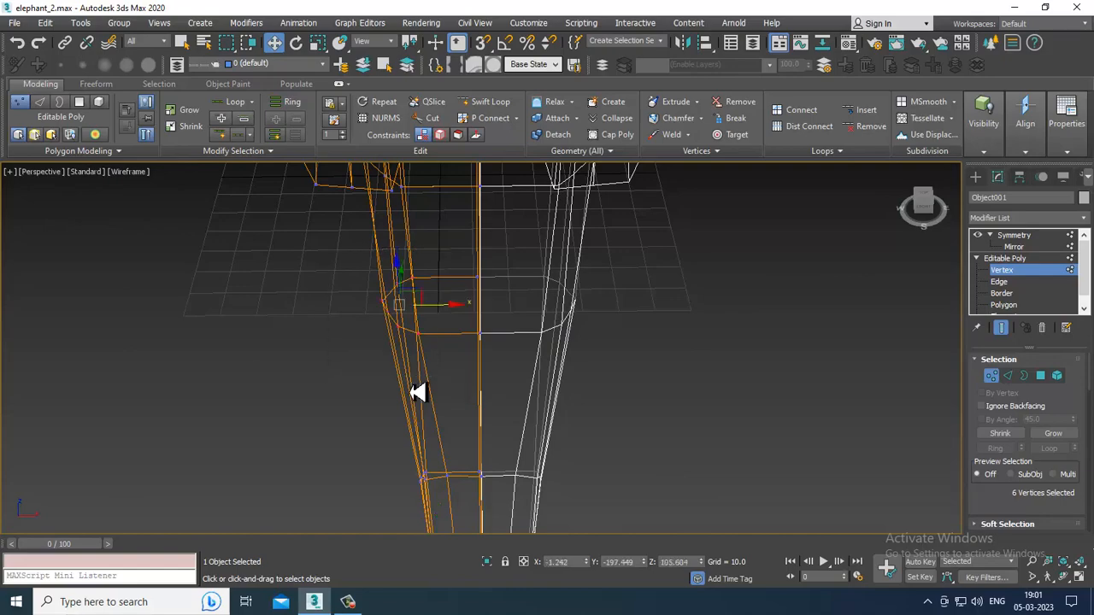
key("F3")
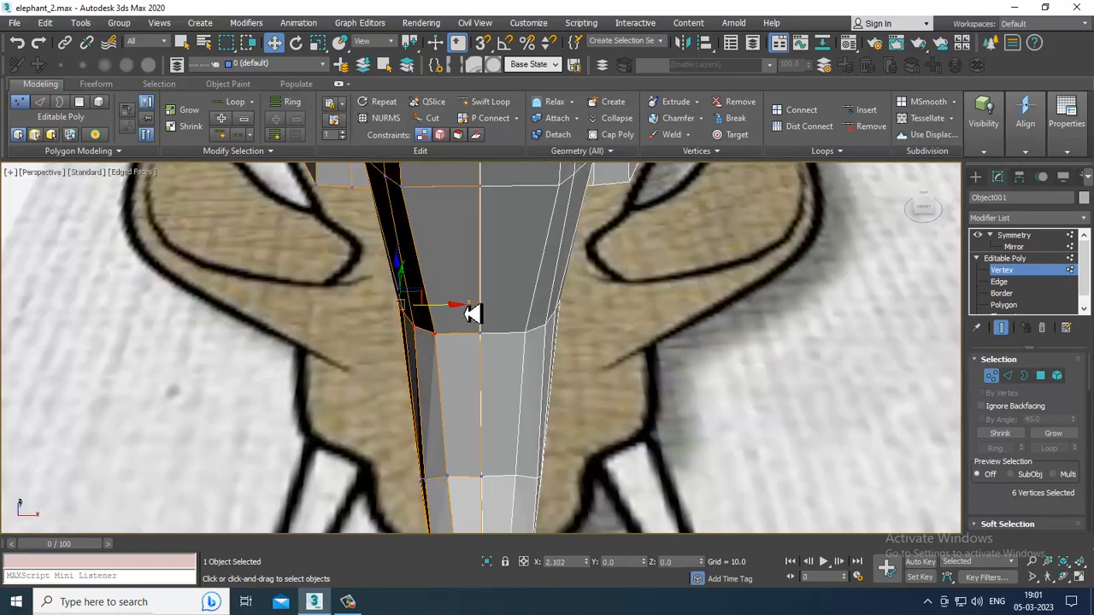
middle_click_drag(471, 313, 404, 299, "alt")
key("F3")
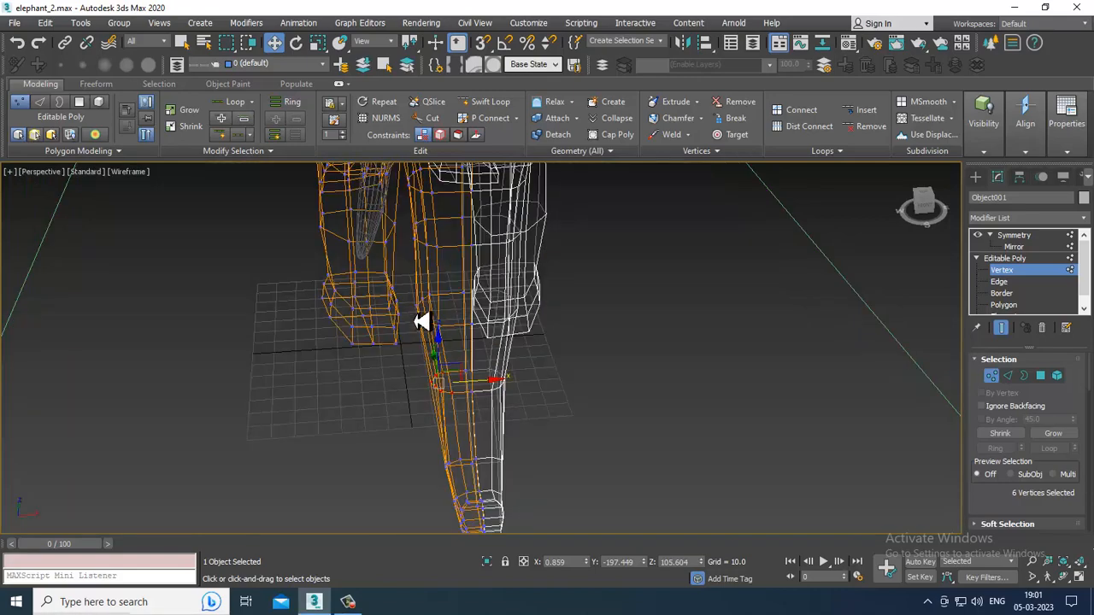
key("F3")
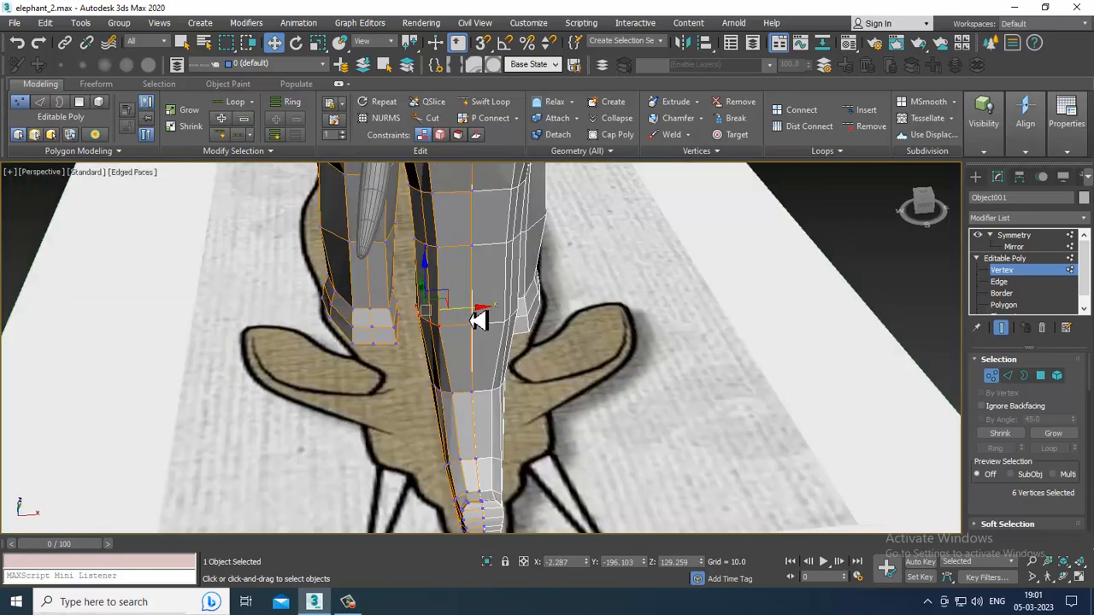
Move the single vertices beside the centreline down the front of the trunk along X towards the seam, about 2 to 5 units each.
middle_click_drag(489, 320, 494, 290, "alt")
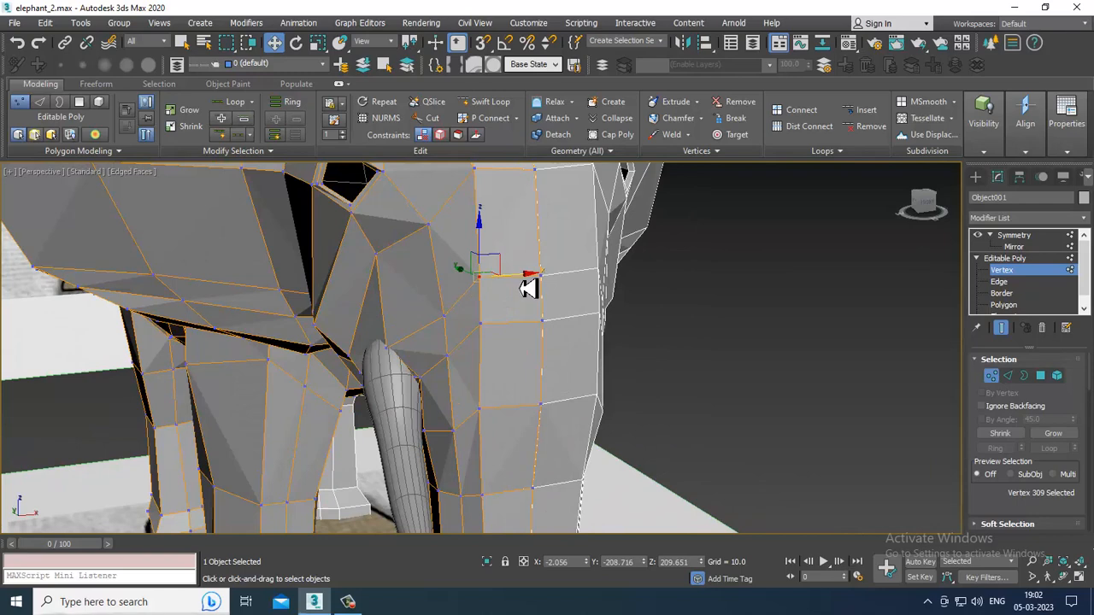
left_click_drag(528, 289, 544, 286)
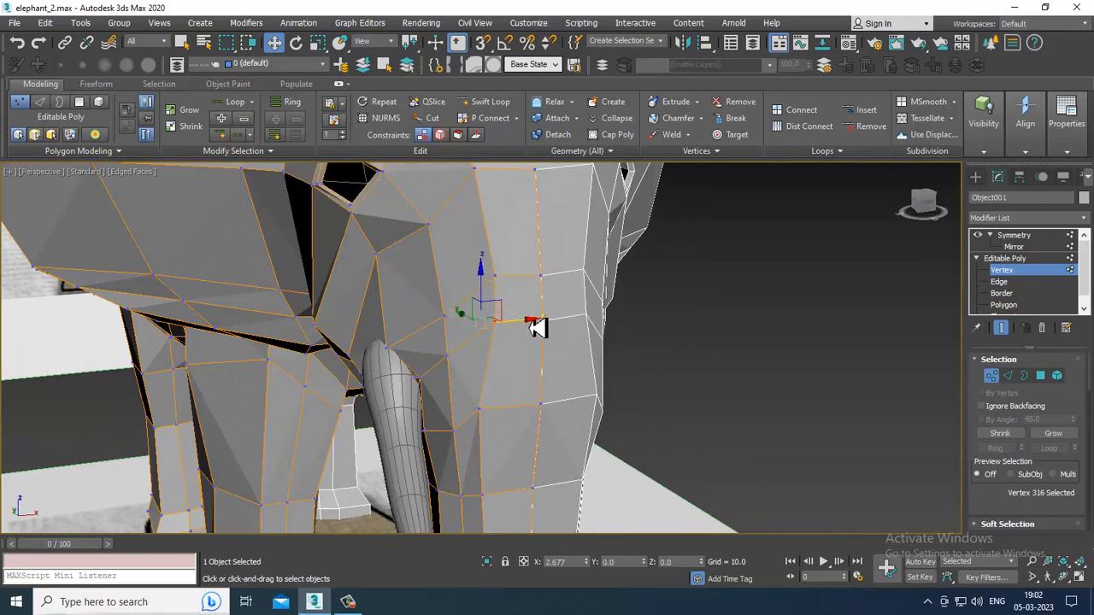
middle_click_drag(531, 329, 538, 297)
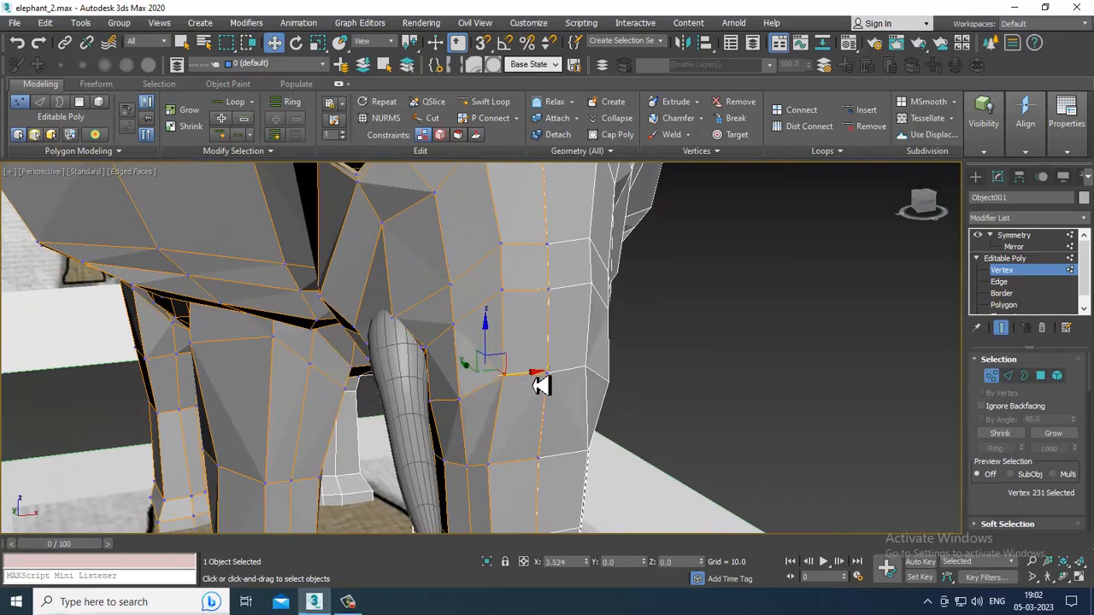
middle_click_drag(537, 378, 559, 302, "alt")
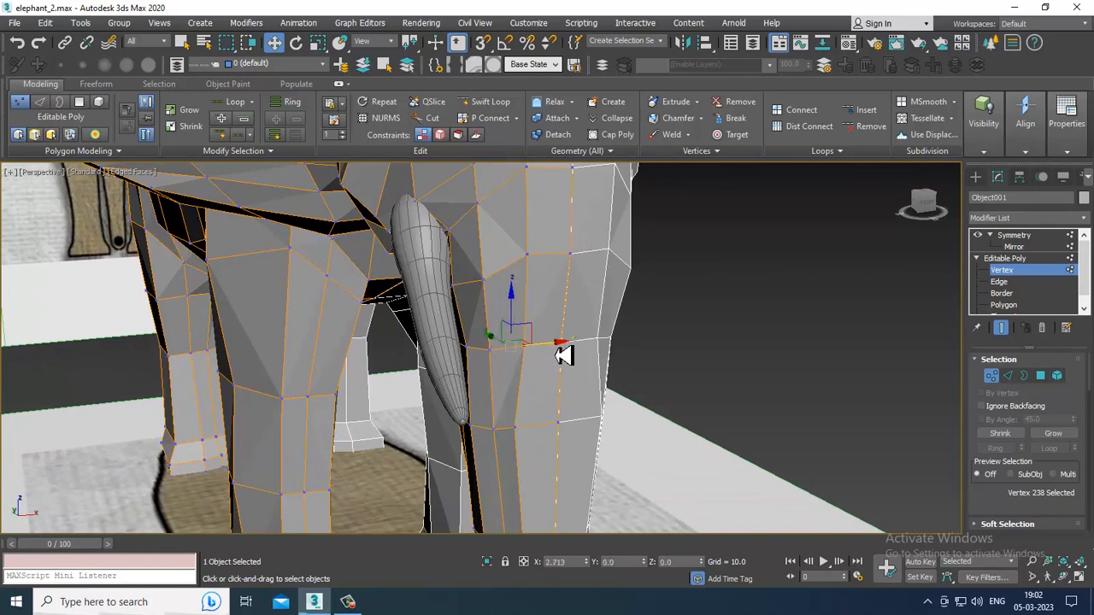
middle_click_drag(559, 356, 514, 375, "alt")
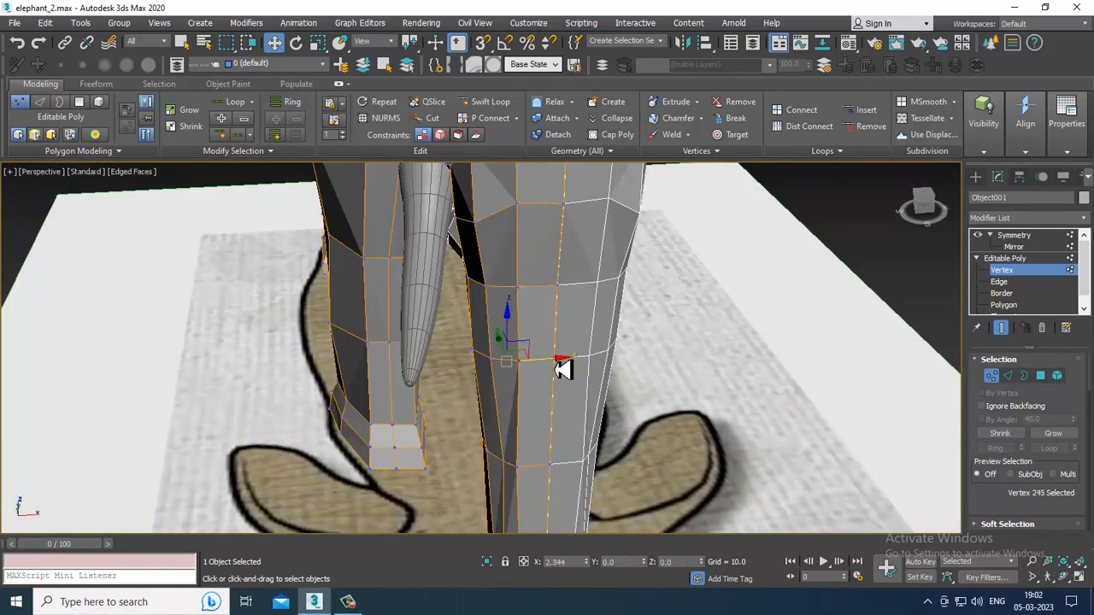
middle_click_drag(558, 416, 545, 467, "alt")
left_click(516, 489)
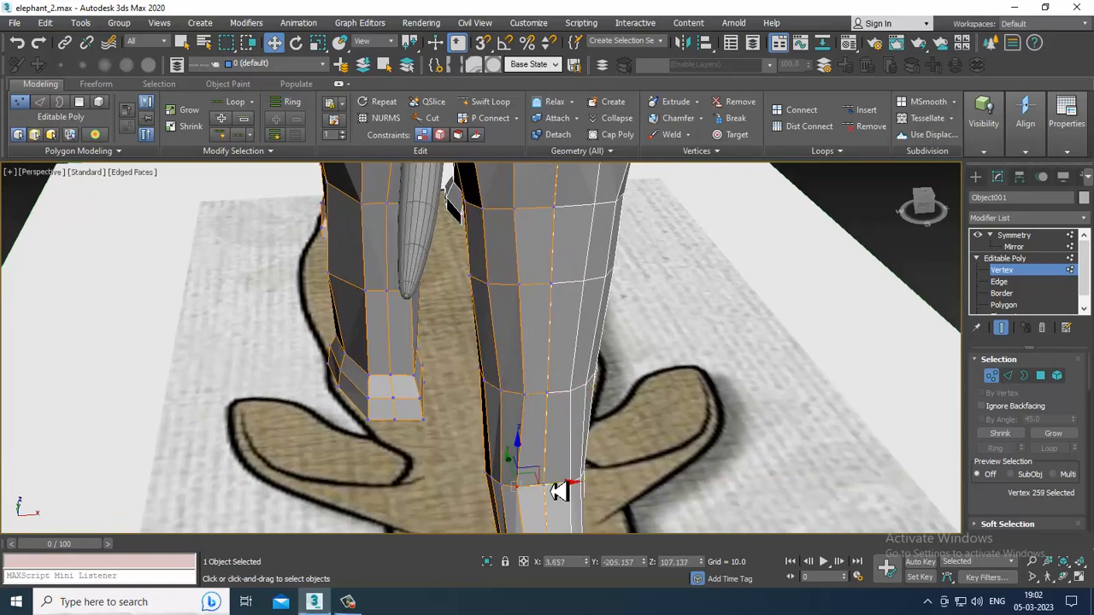
left_click_drag(553, 490, 560, 488)
Adjust the vertices beside the centreline on the upper trunk and forehead so their edge runs evenly along the seam.
scroll(561, 487, "down", 3)
middle_click_drag(560, 487, 511, 371)
scroll(595, 399, "up", 4)
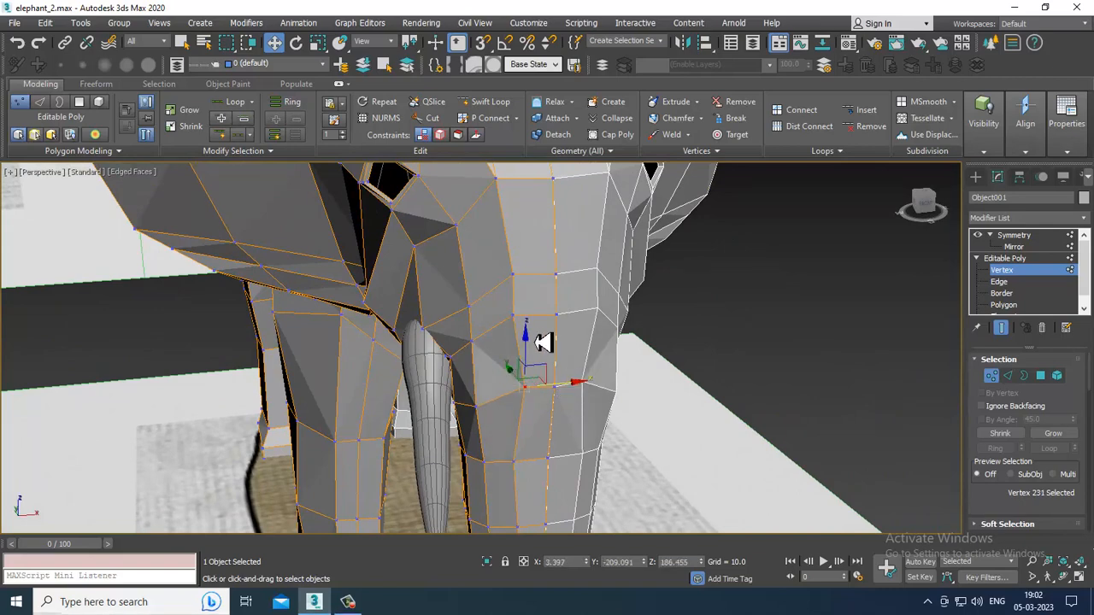
left_click(515, 275)
scroll(564, 277, "down", 4)
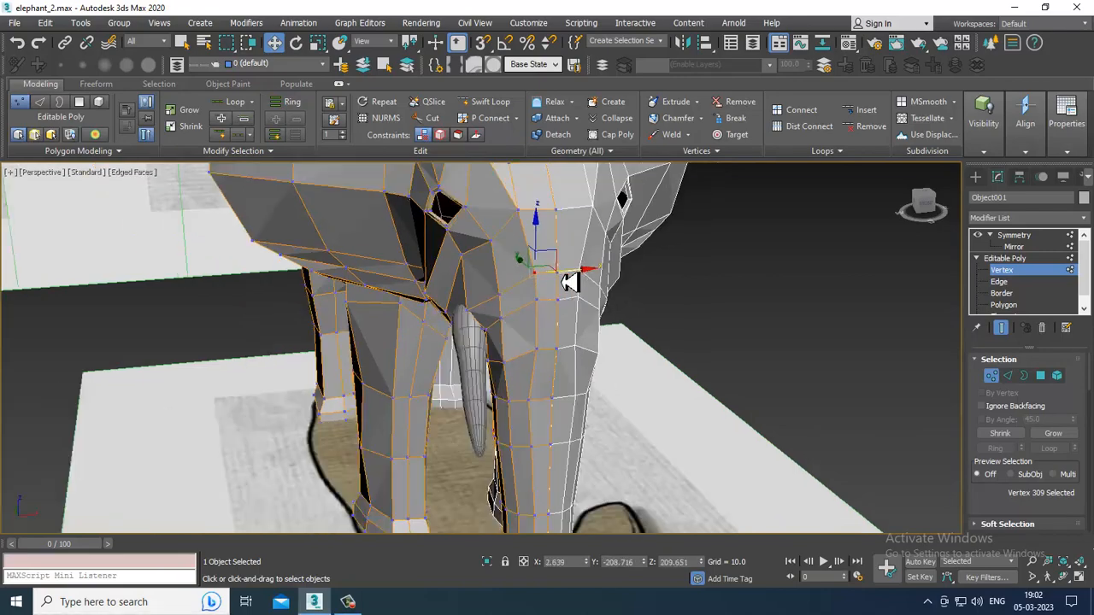
middle_click_drag(564, 276, 571, 333, "alt")
scroll(556, 325, "up", 5)
left_click(525, 366)
scroll(524, 390, "down", 4)
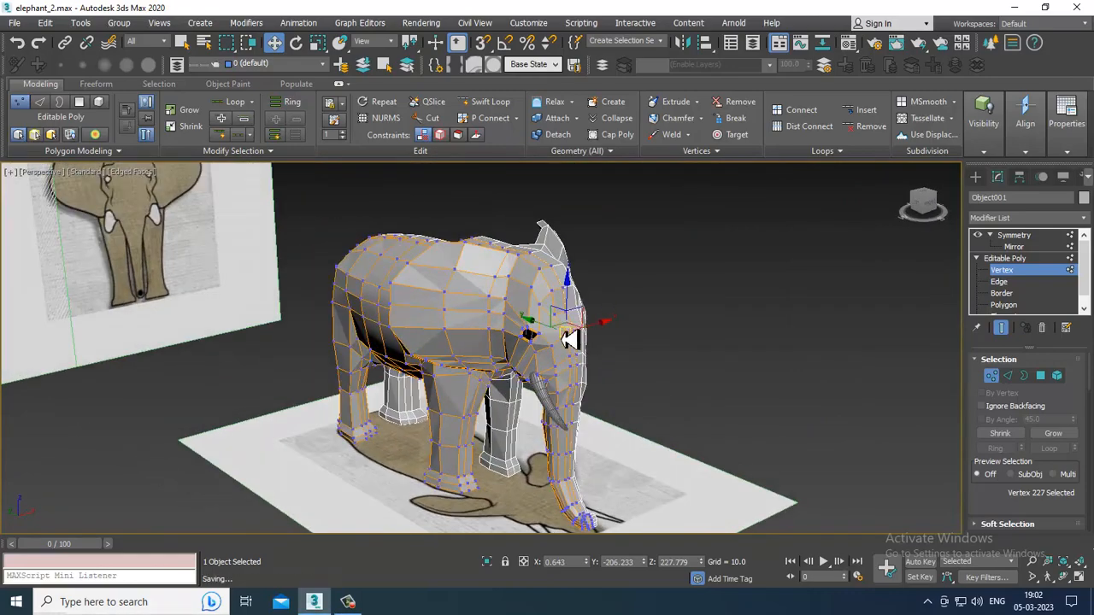
Preview the elephant with NURMS smoothing, examine the head, trunk and body from both sides, and turn the smoothing off.
right_click(482, 284)
left_click(471, 108)
mouse_move(718, 327)
middle_mouse_down("alt")
mouse_move(676, 326)
mouse_move(712, 324)
middle_mouse_up("alt")
scroll(579, 386, "up", 3)
middle_click_drag(625, 391, 542, 391, "alt")
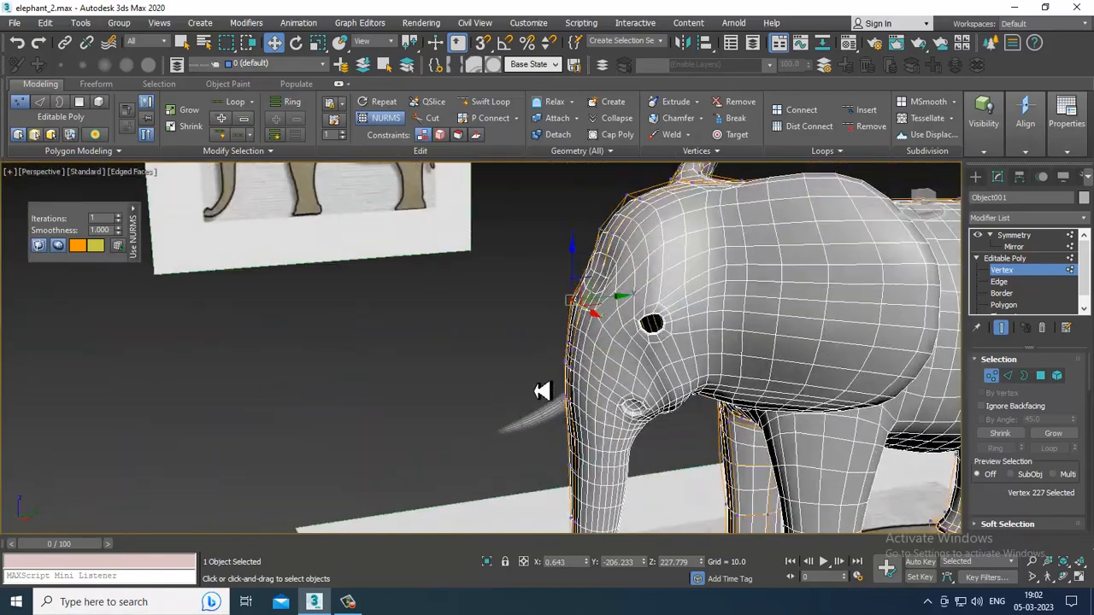
scroll(552, 386, "down", 5)
mouse_move(628, 346)
middle_mouse_down("alt")
mouse_move(576, 338)
mouse_move(629, 331)
middle_mouse_up("alt")
key("alt+w")
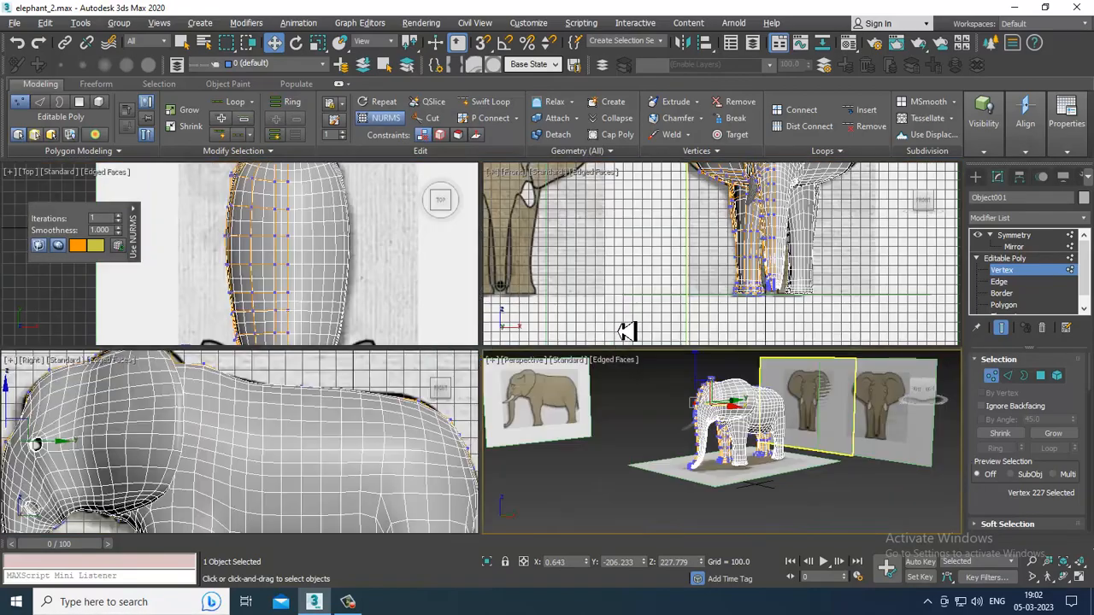
middle_click_drag(701, 375, 695, 375, "alt")
key("alt+w")
scroll(642, 384, "up", 3)
scroll(501, 342, "up", 6)
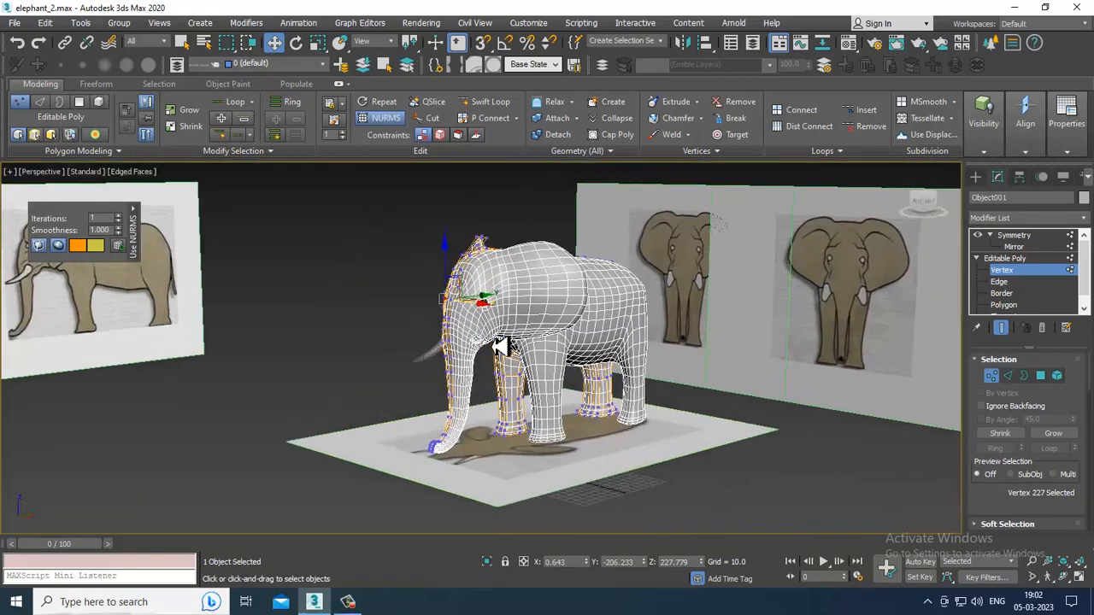
middle_click_drag(451, 342, 562, 359, "alt")
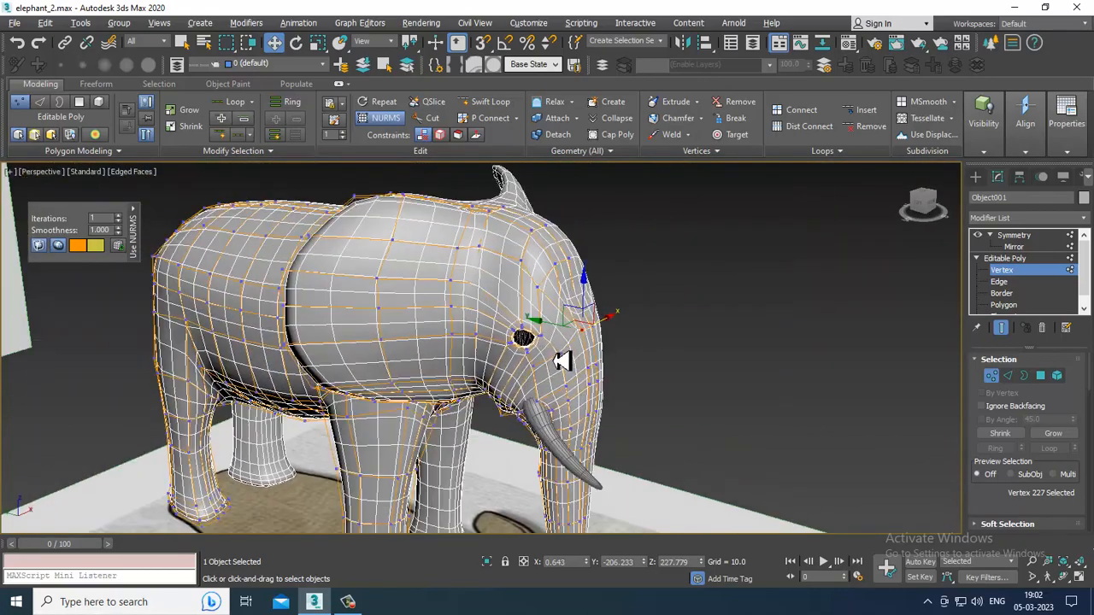
right_click(465, 242)
left_click(438, 71)
Shift the vertex pair on the forehead profile in front of the eye about 1.5 units to match the side reference outline.
middle_click_drag(703, 321, 665, 326, "alt")
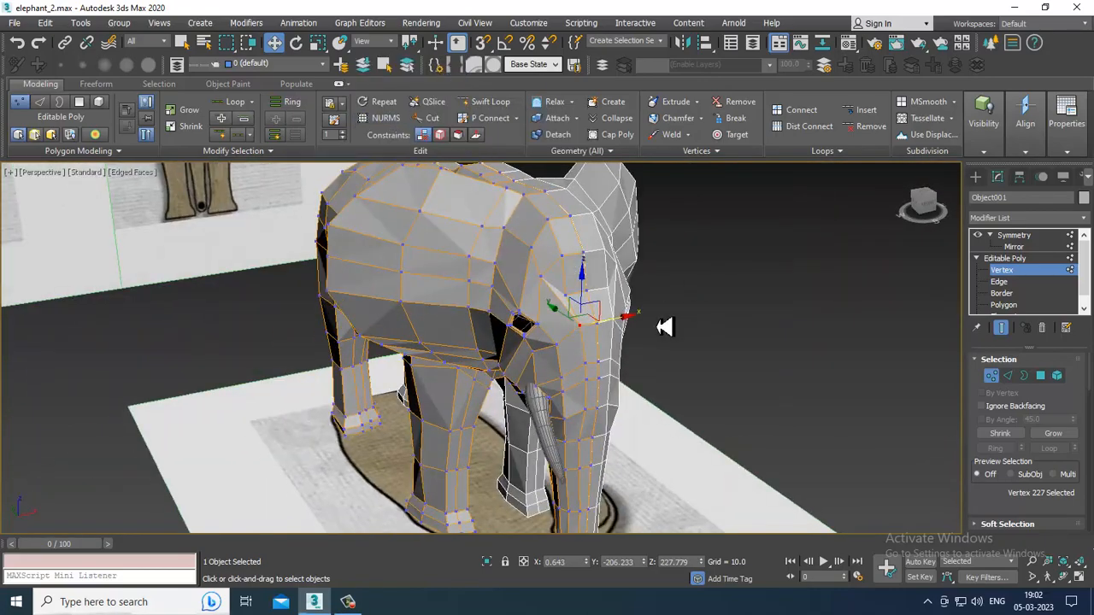
scroll(616, 362, "up", 8)
key("alt+w")
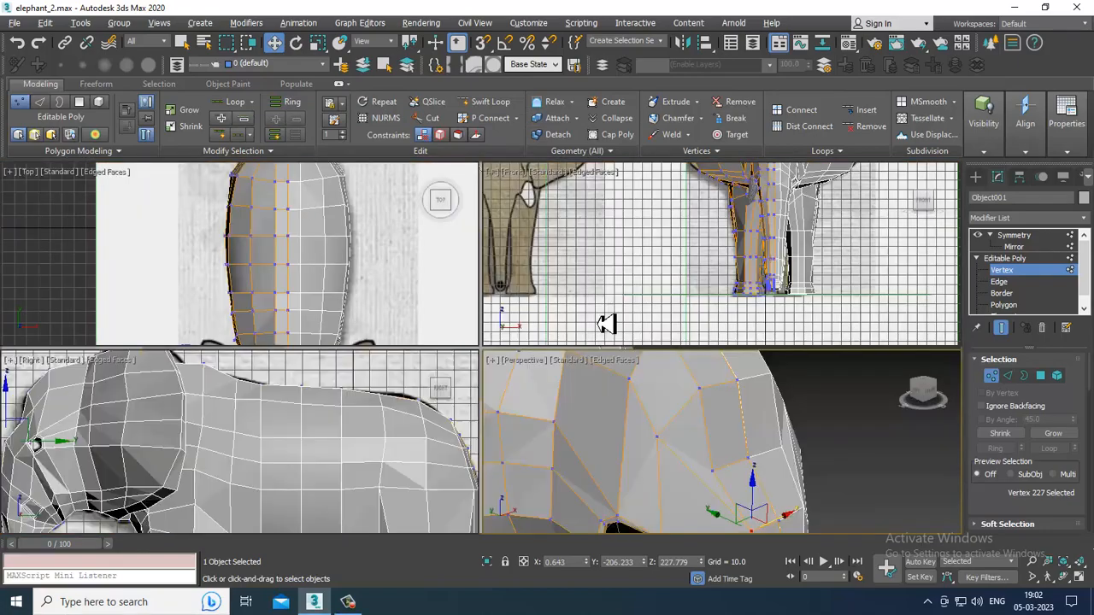
middle_click(290, 493)
key("alt+w")
key("alt+x")
middle_click_drag(178, 362, 538, 390)
scroll(538, 390, "up", 3)
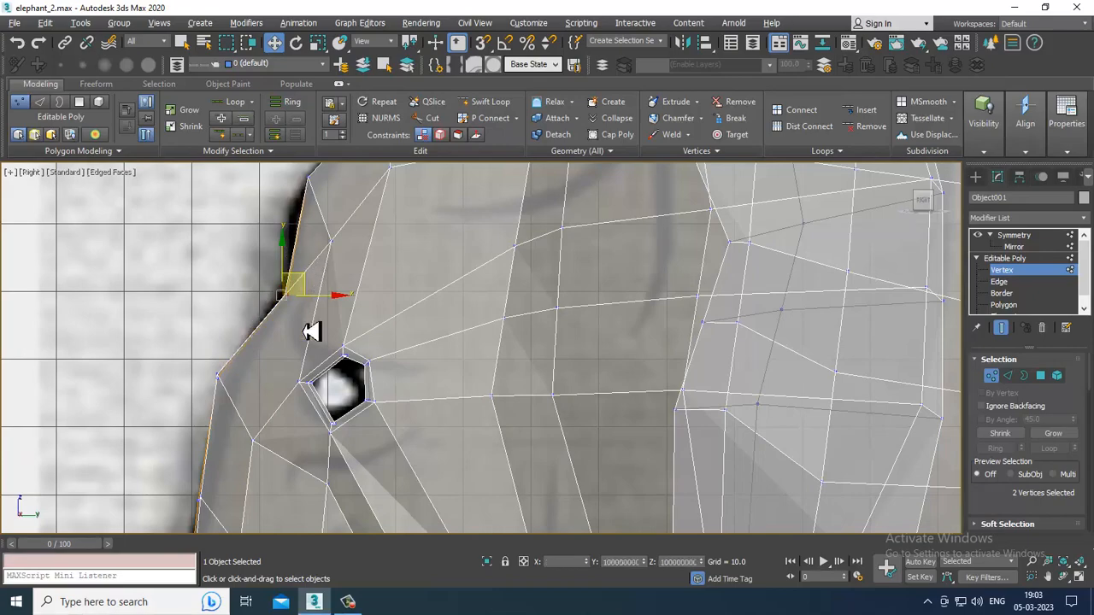
middle_click_drag(312, 332, 322, 260)
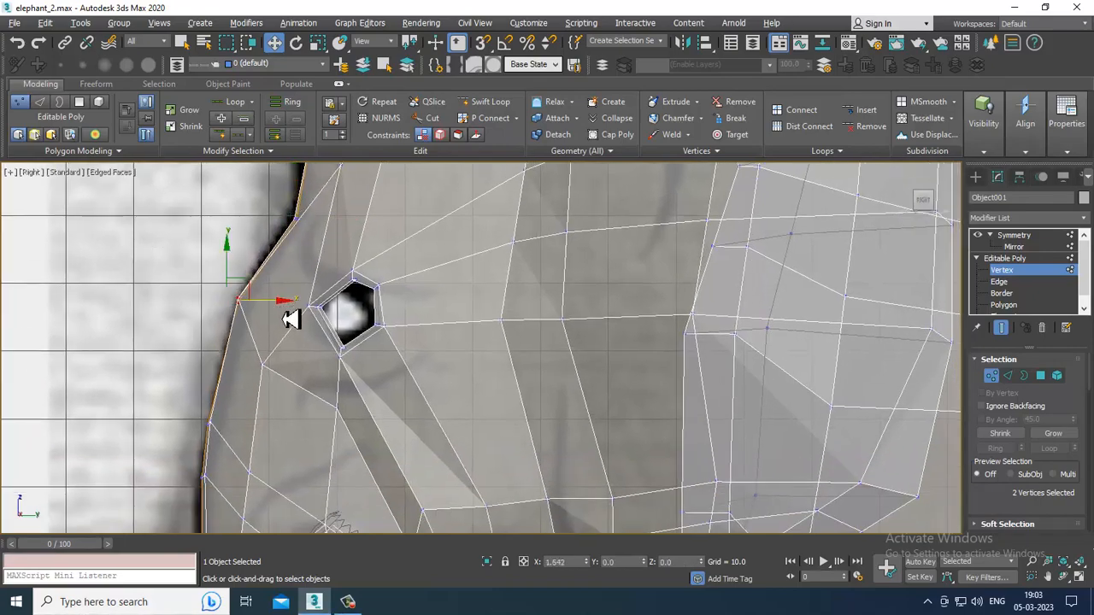
scroll(376, 288, "down", 5)
scroll(468, 249, "up", 4)
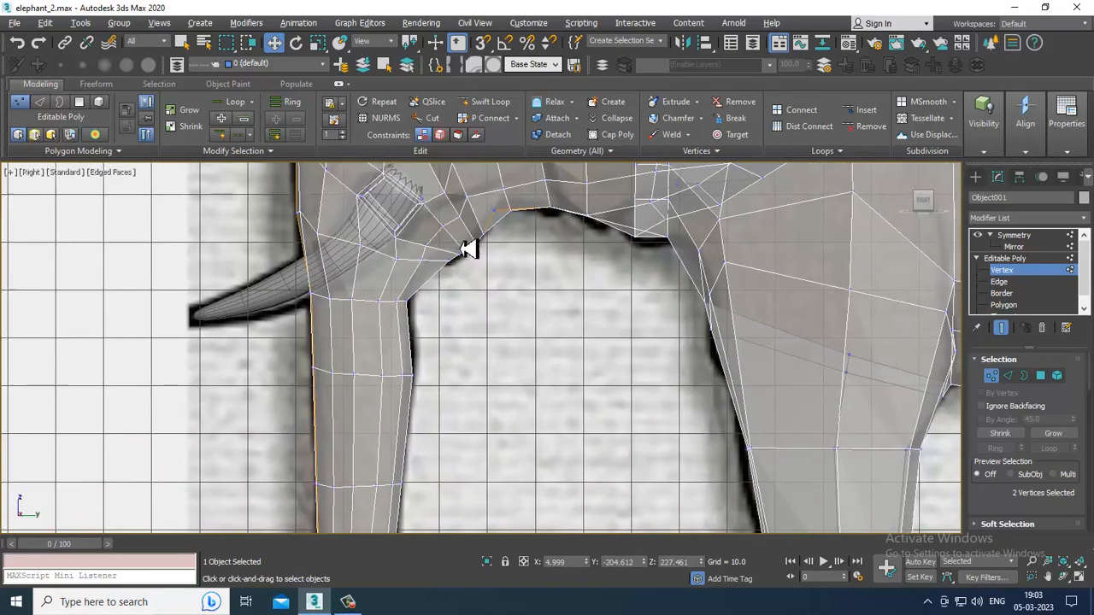
scroll(469, 248, "down", 4)
Compare the trunk, head and legs with the front reference and examine the trunk in perspective.
key("alt+w")
middle_click(698, 242)
key("alt+w")
middle_click_drag(547, 279, 614, 282)
scroll(645, 316, "up", 3)
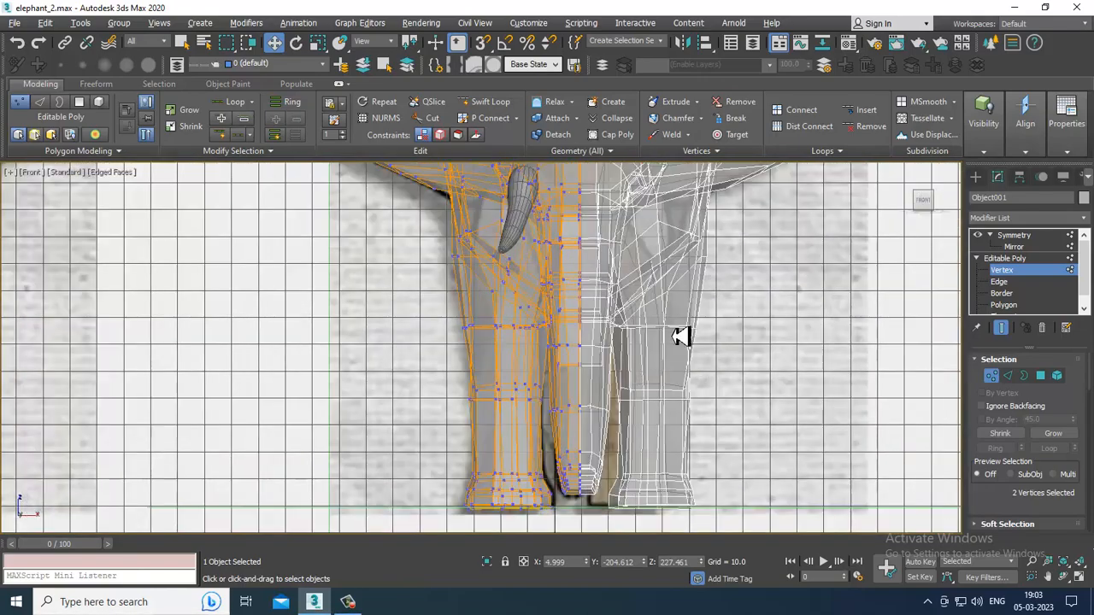
scroll(679, 342, "up", 2)
scroll(649, 359, "down", 4)
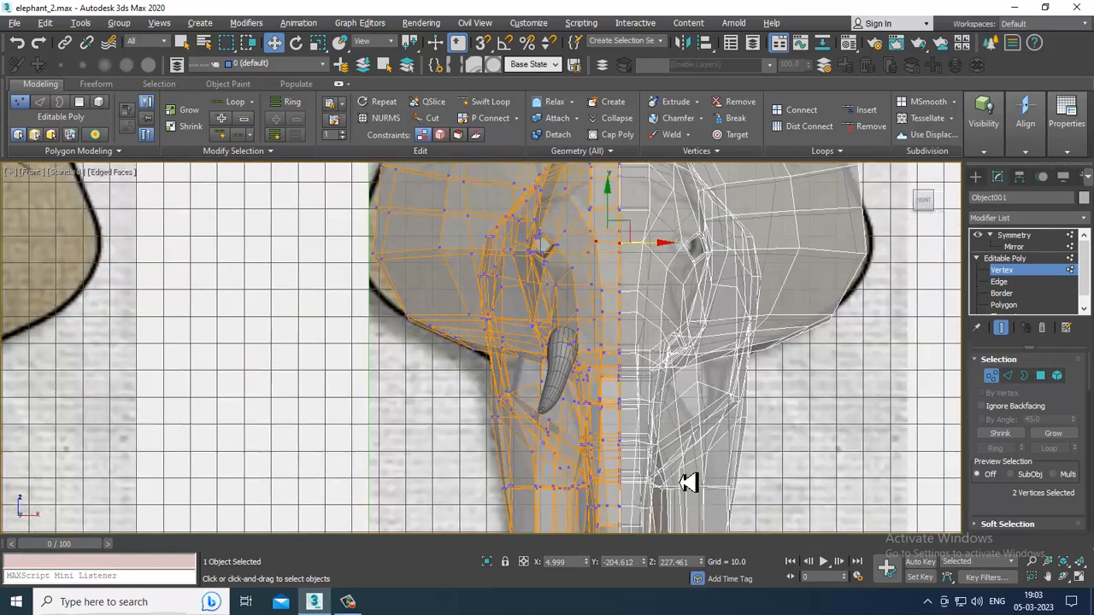
key("alt+w")
key("alt+w")
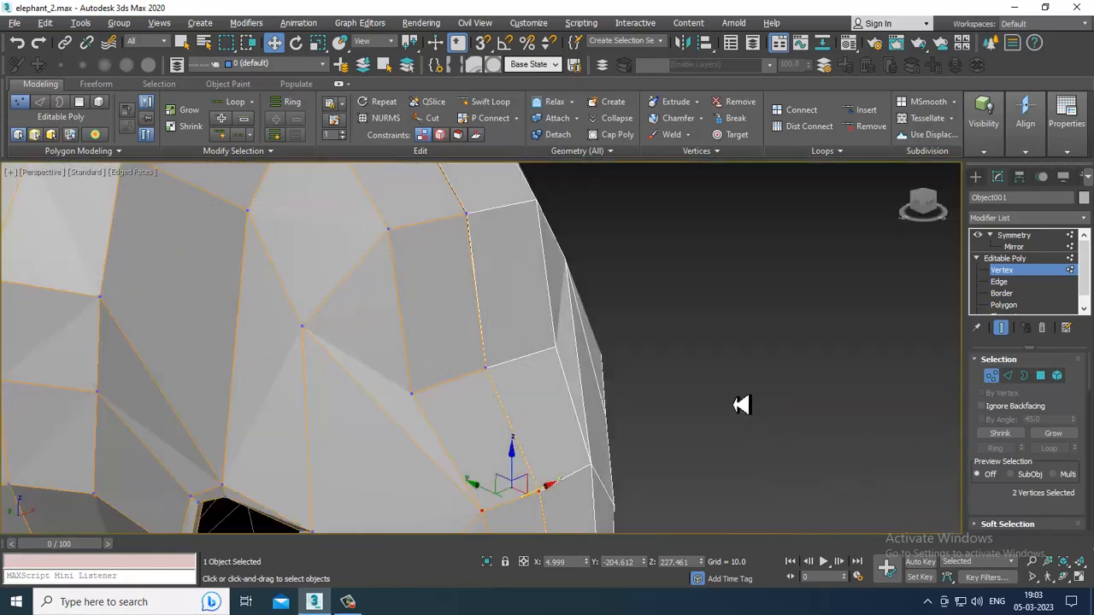
scroll(740, 403, "down", 6)
middle_click_drag(523, 326, 573, 384, "alt")
scroll(573, 385, "up", 3)
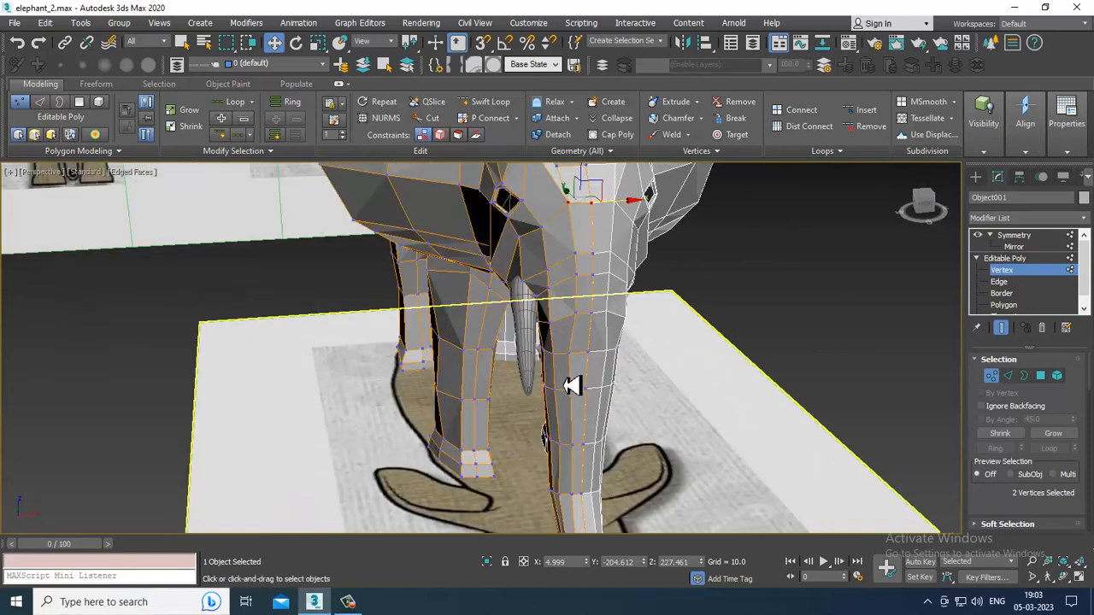
left_click(351, 603)
scroll(655, 362, "up", 3)
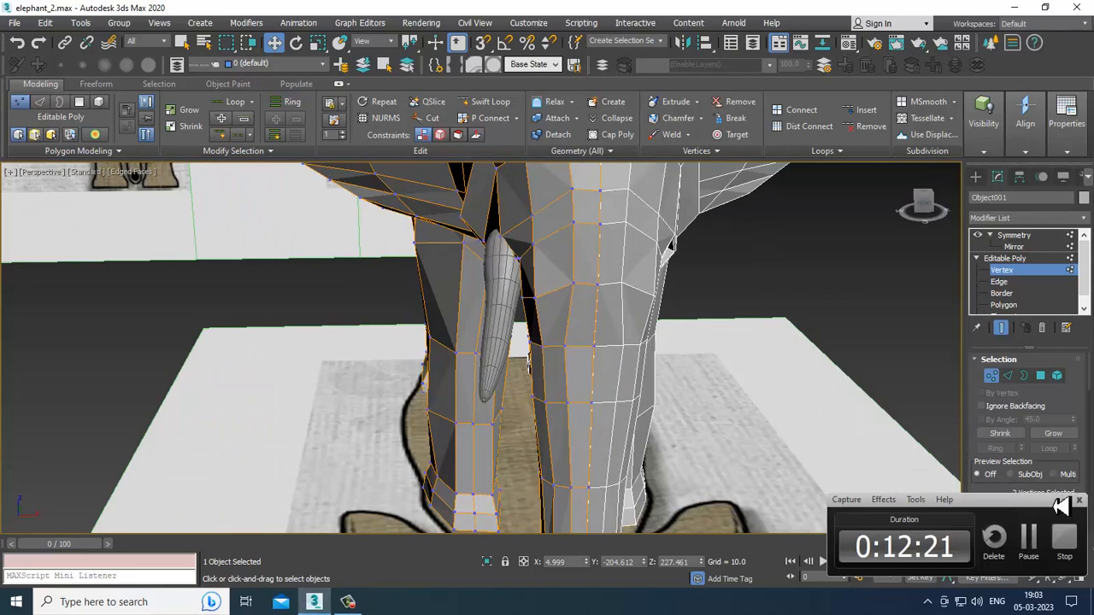
left_click(1073, 502)
Turn on Ignore Backfacing and move the ten vertices on the trunk's side beside the tusk inward along X by about 1.3 units.
scroll(574, 371, "up", 3)
middle_click_drag(573, 371, 518, 366, "alt")
key("F3")
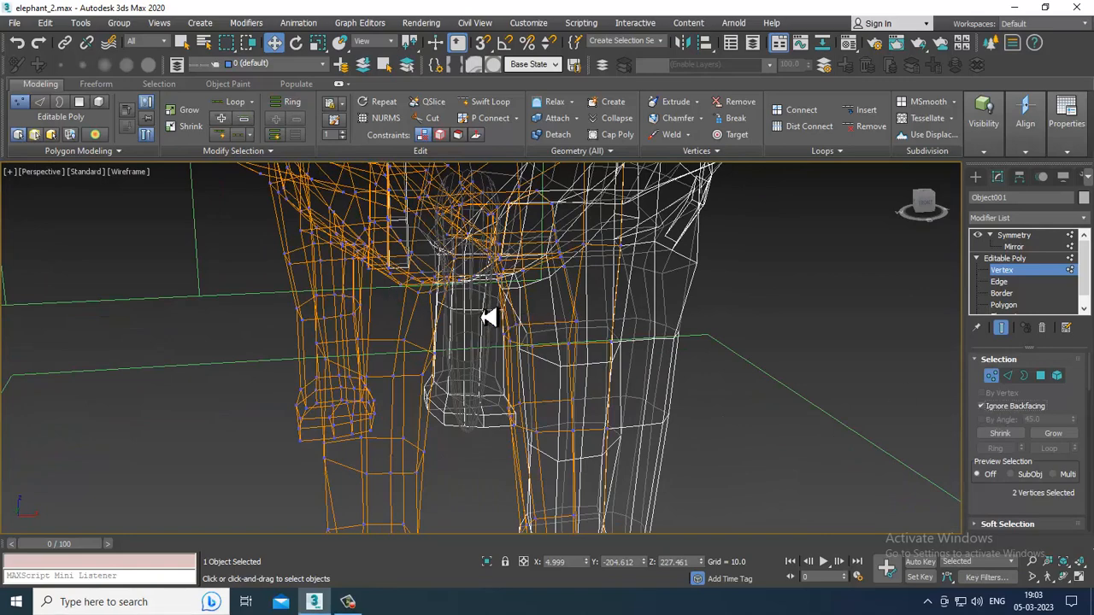
left_click_drag(542, 356, 545, 359)
key("F3")
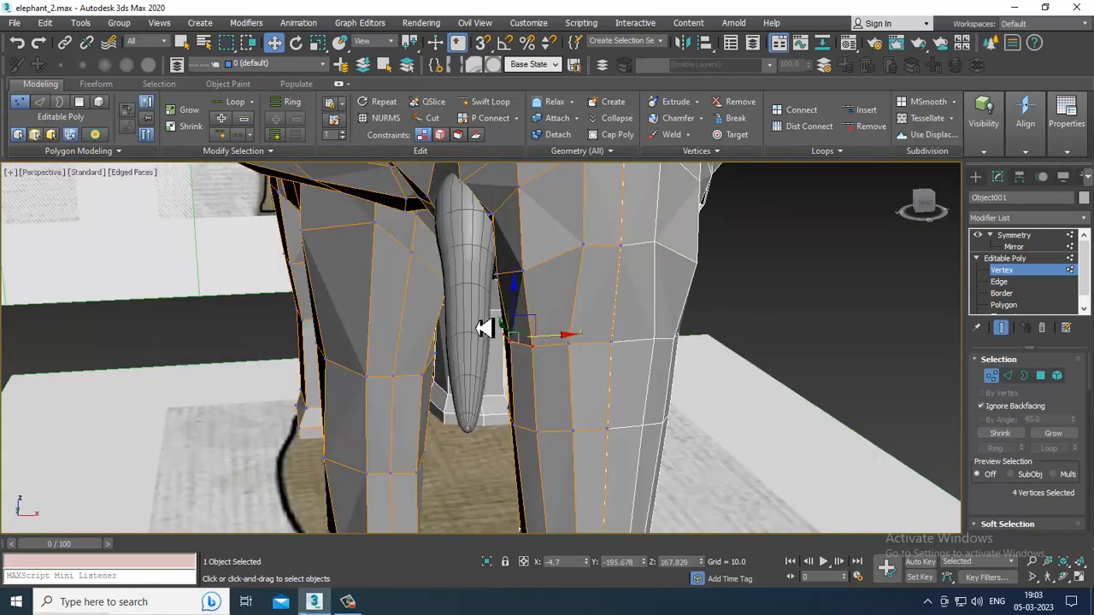
key("F3")
left_click_drag(599, 485, 599, 483)
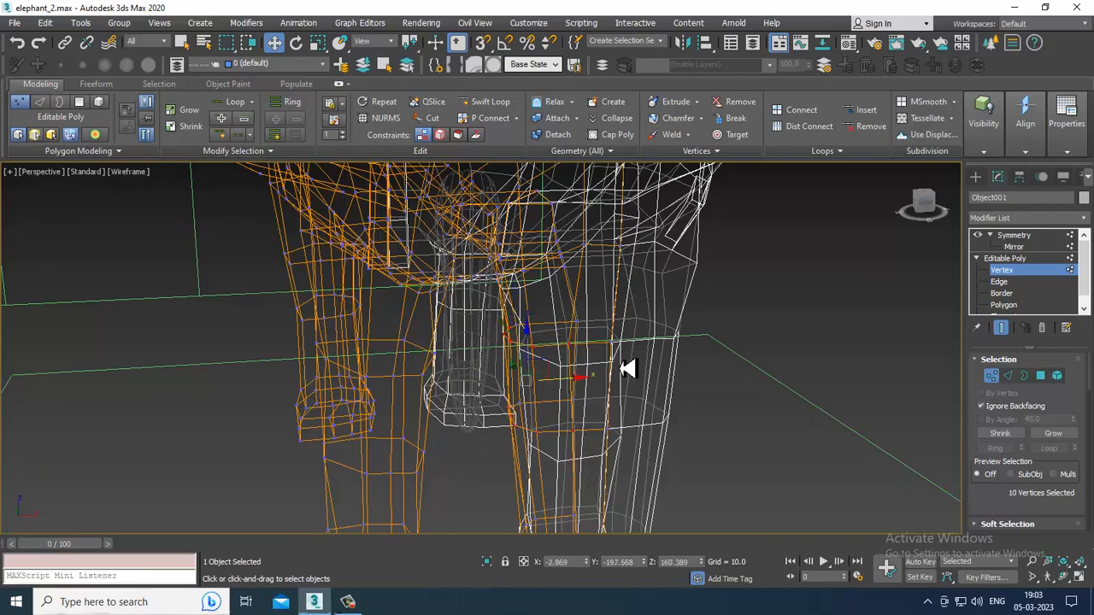
key("F3")
key("F3")
middle_click_drag(638, 373, 626, 389, "alt")
key("F3")
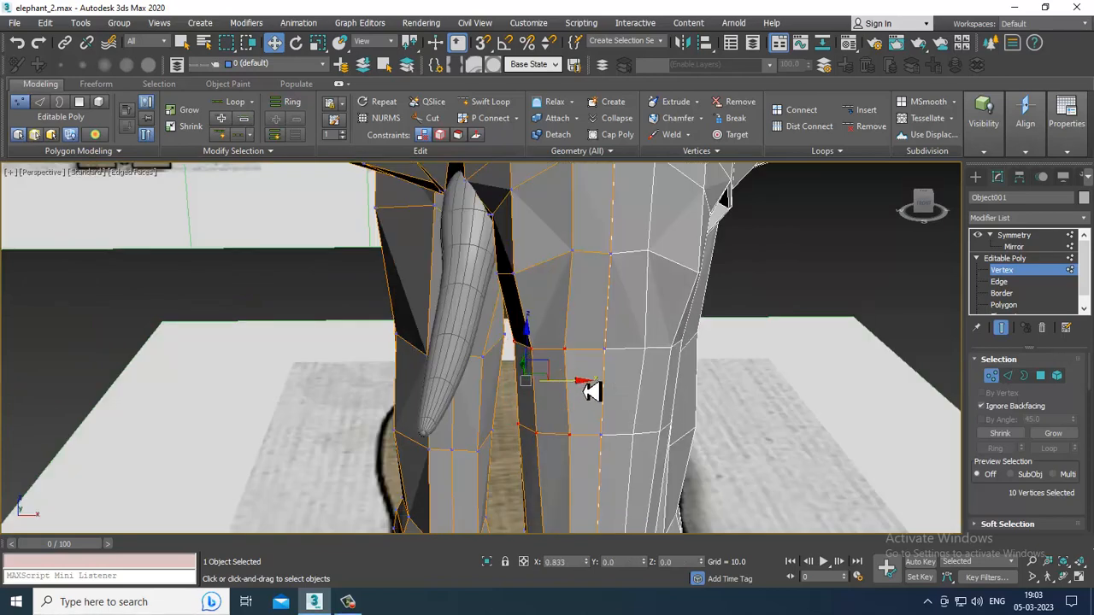
left_click_drag(586, 385, 593, 386)
Select the eleven side vertices where the trunk meets the mouth below the tusk base and move them inward along X by about 1.6 units.
mouse_move(547, 288)
middle_mouse_down("alt")
mouse_move(570, 285)
mouse_move(528, 300)
middle_mouse_up("alt")
key("F3")
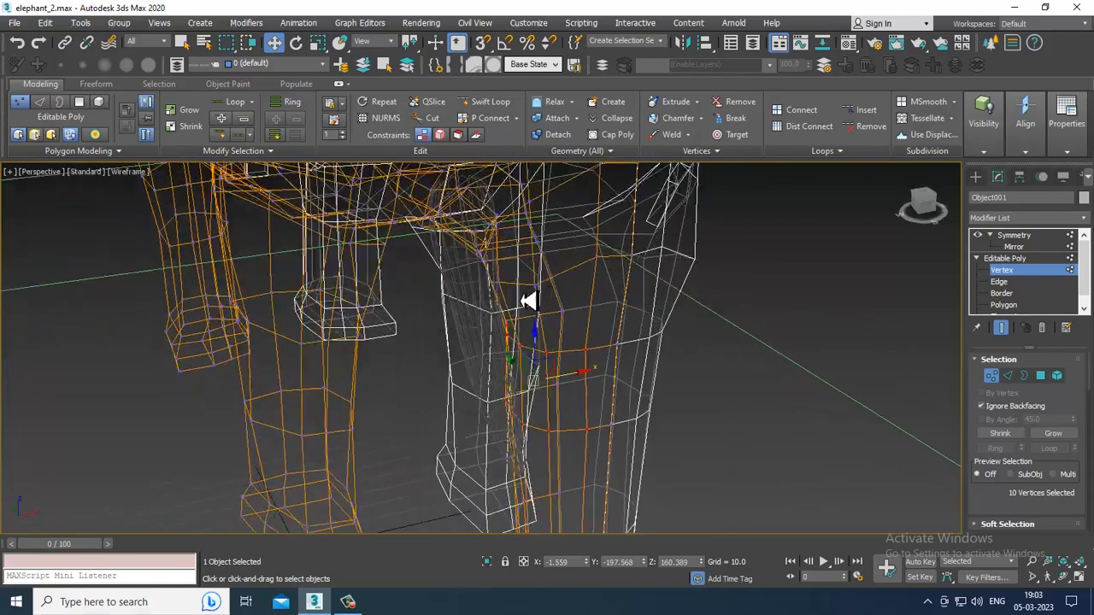
middle_click_drag(549, 248, 633, 299, "alt")
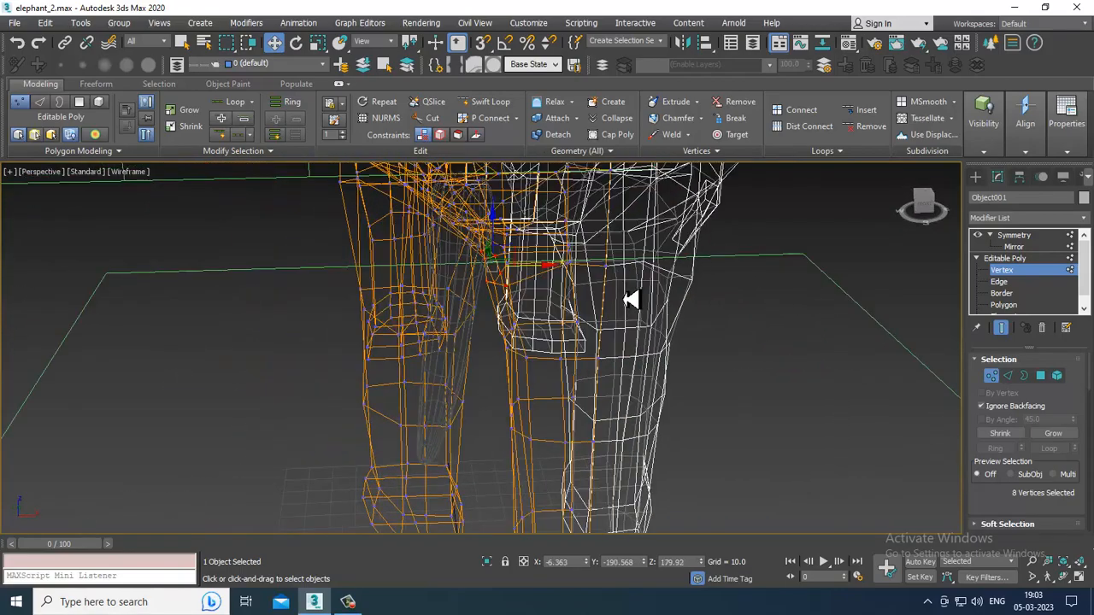
key("F3")
middle_click_drag(450, 293, 417, 287, "alt")
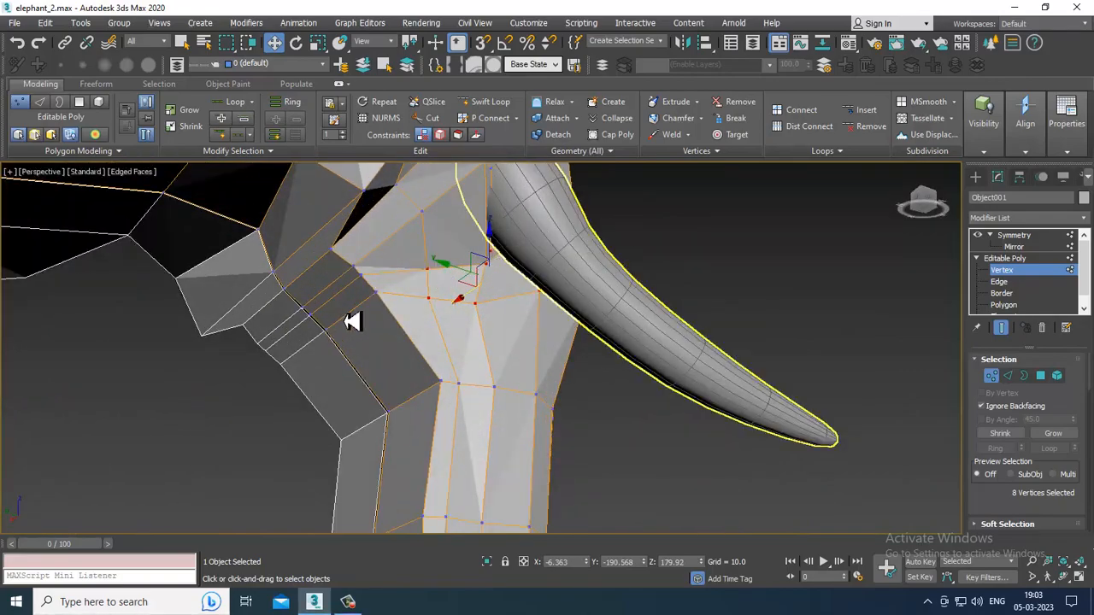
left_click_drag(408, 259, 408, 260, "ctrl")
middle_click_drag(561, 312, 449, 329, "alt")
key("F3")
scroll(375, 370, "down", 5)
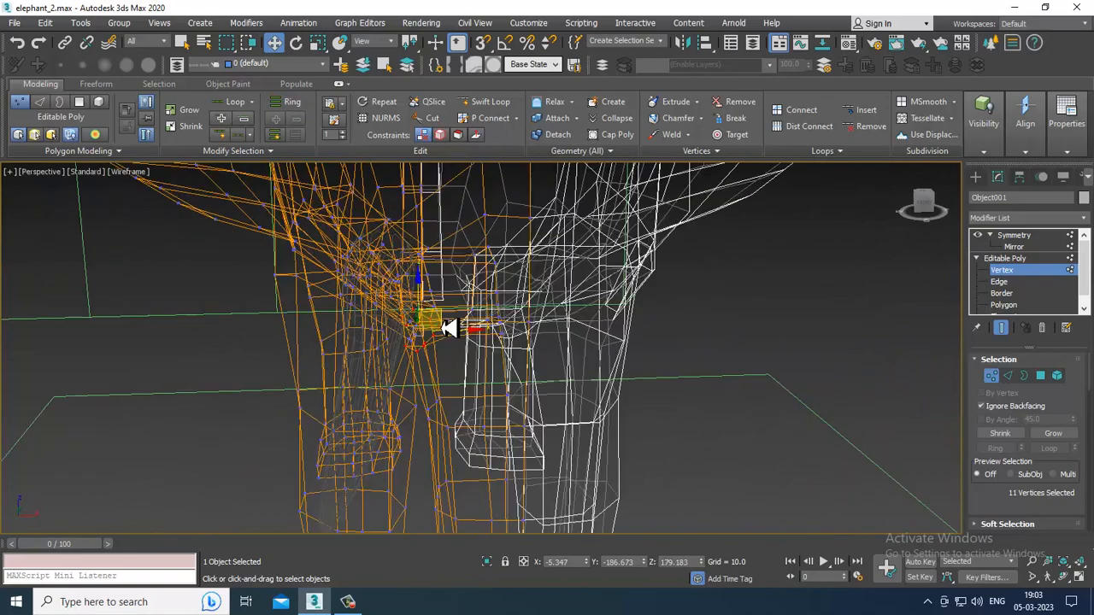
key("F3")
left_click_drag(462, 334, 468, 336)
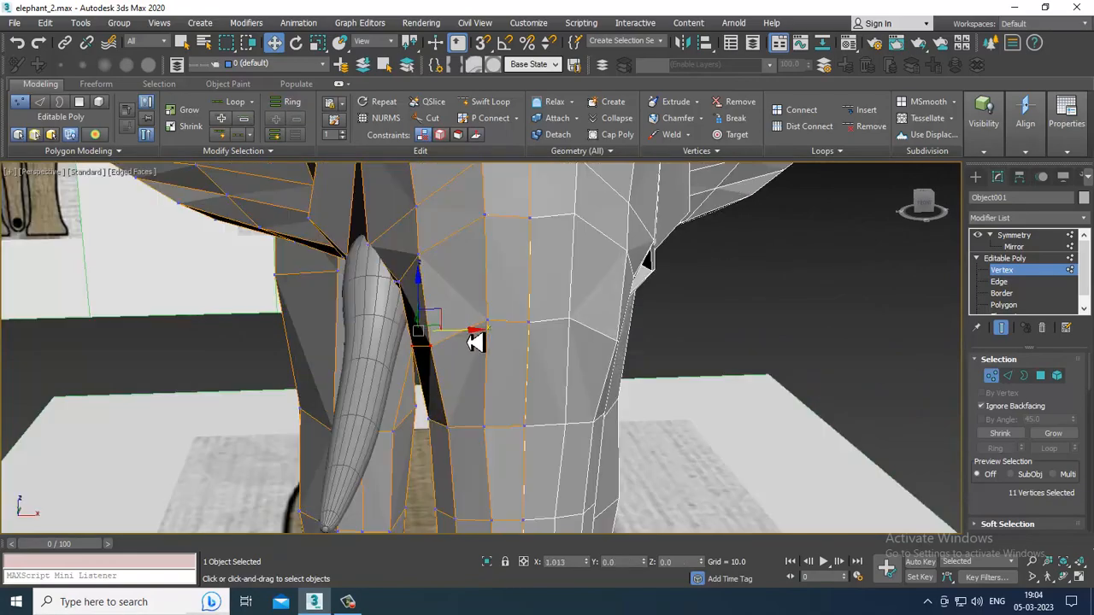
Raise individual vertices beside the centreline on top of the head along Z, by about 3.4 and 2.4 units for the front ones.
scroll(432, 360, "down", 5)
middle_click_drag(431, 360, 434, 269, "alt")
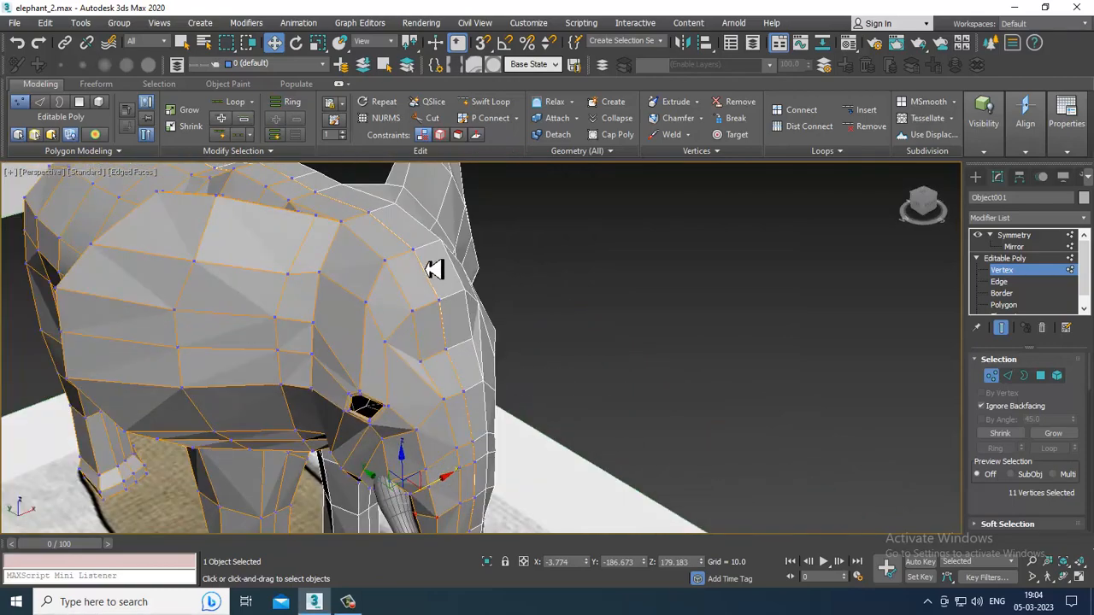
middle_click_drag(350, 229, 457, 378, "alt")
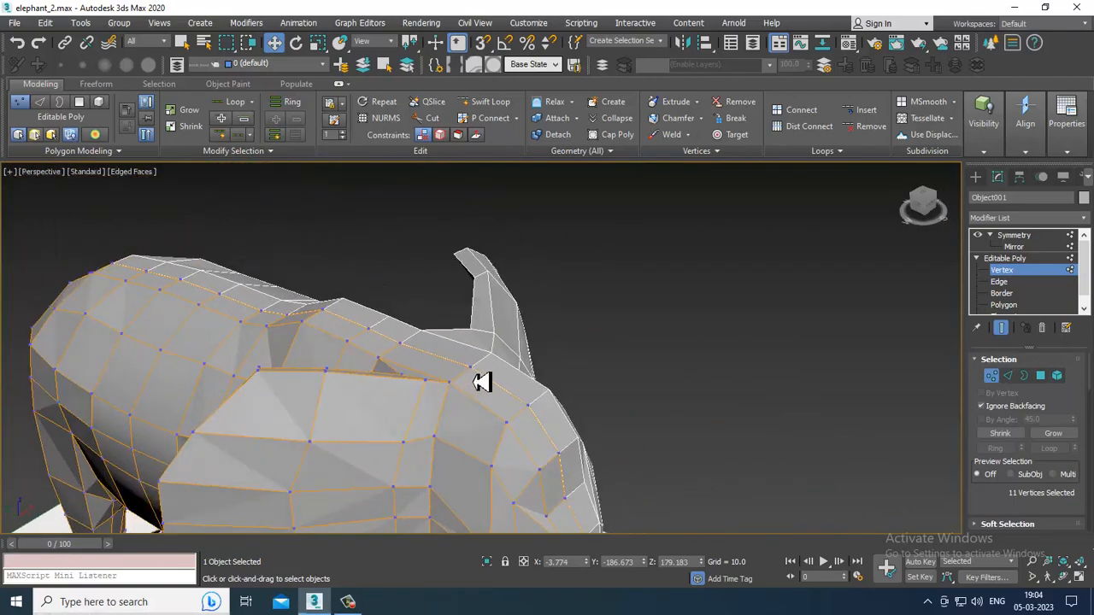
scroll(475, 378, "up", 2)
left_click_drag(471, 354, 469, 343)
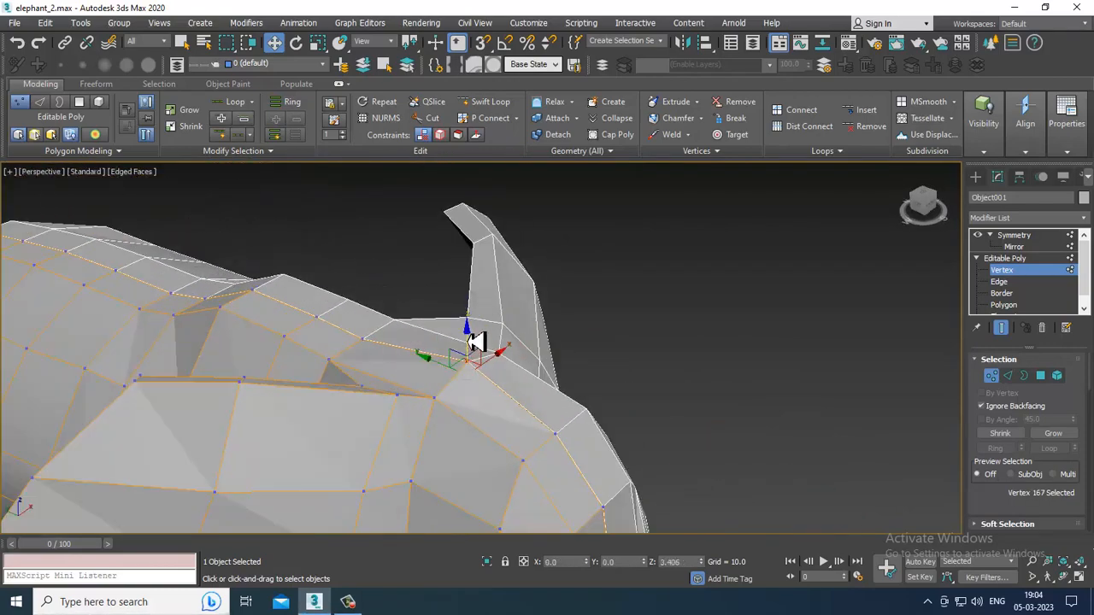
left_click(556, 432)
middle_click_drag(561, 415, 391, 394, "alt")
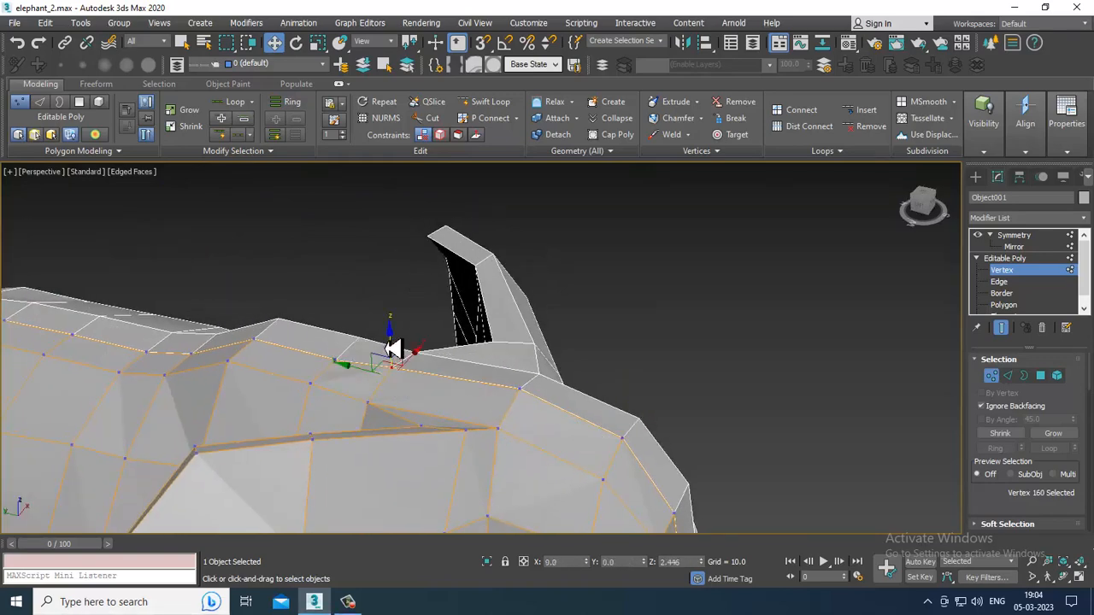
middle_click_drag(391, 349, 450, 352, "alt")
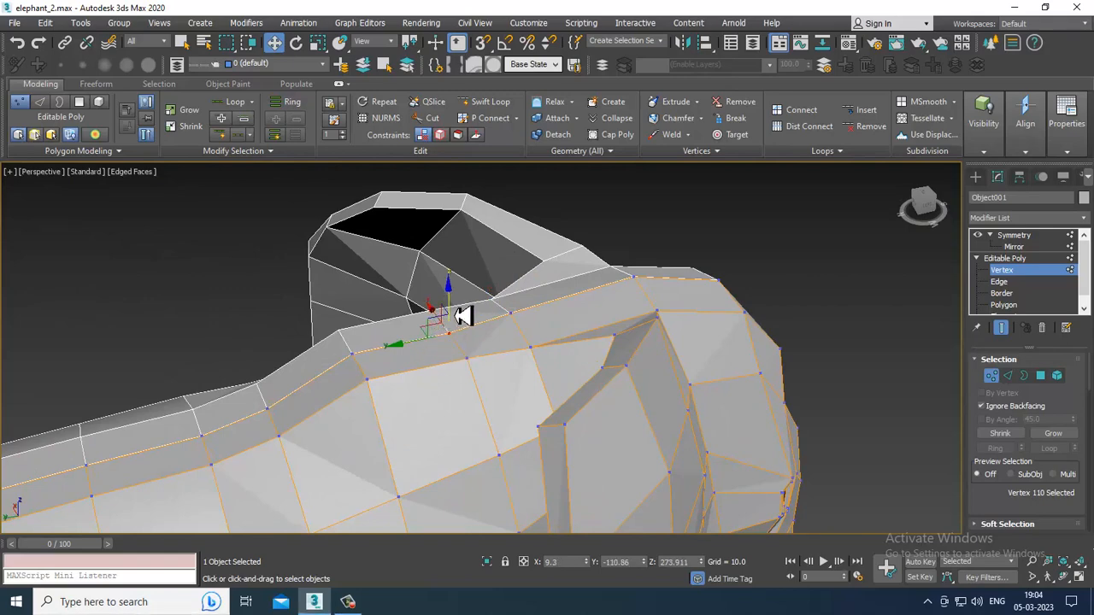
left_click(348, 344)
middle_click_drag(348, 343, 439, 306, "alt")
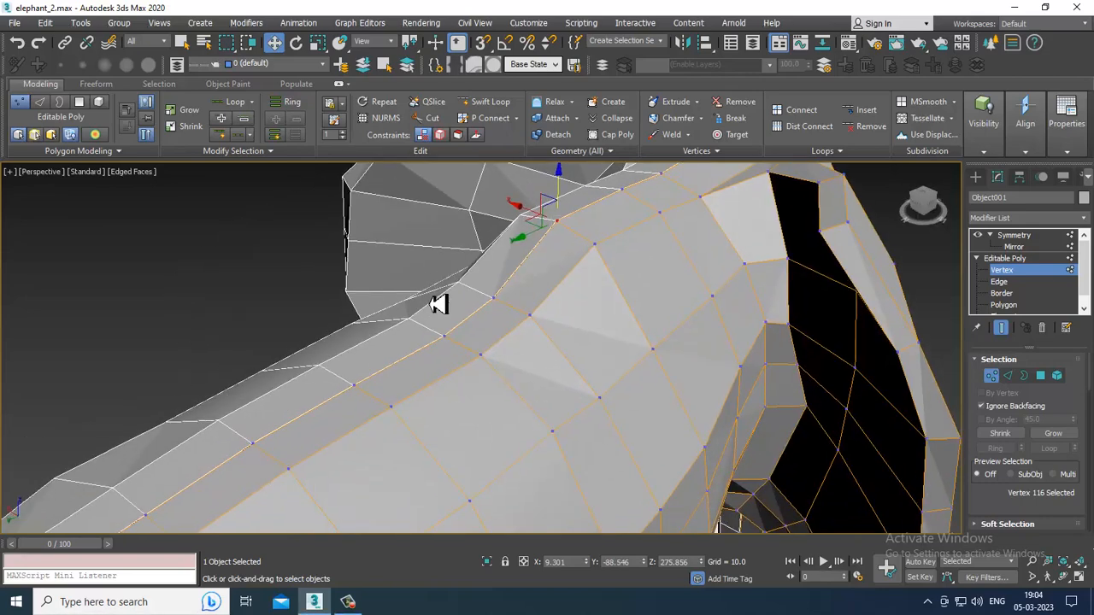
Raise the three centreline-side vertices where the neck meets the back by about 3.6 units along Z.
left_click(495, 302)
left_click(355, 385, "ctrl")
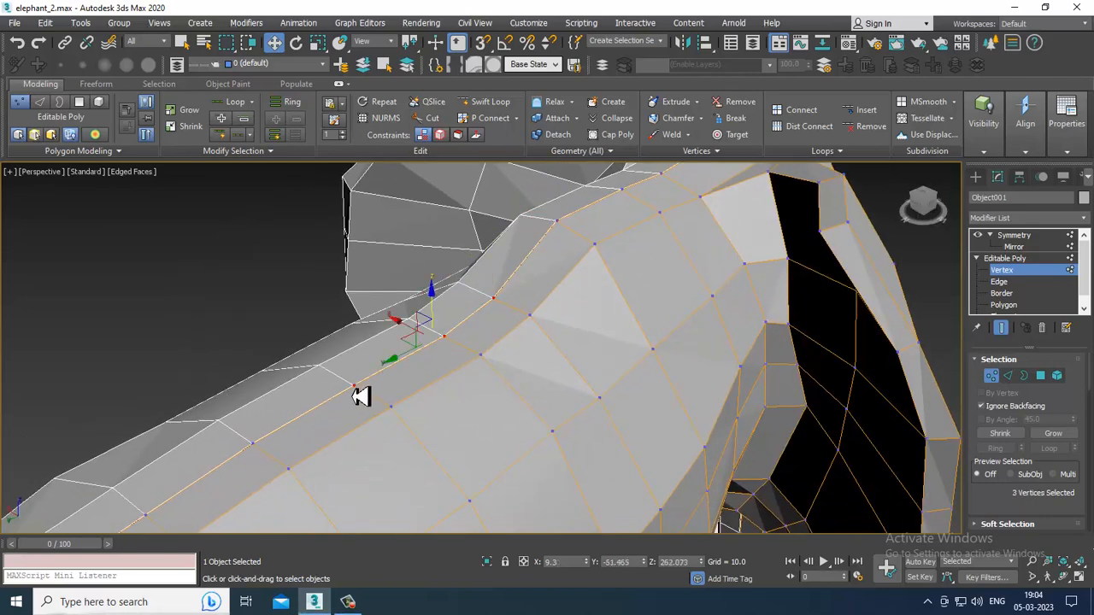
left_click_drag(434, 315, 434, 303)
scroll(434, 303, "down", 5)
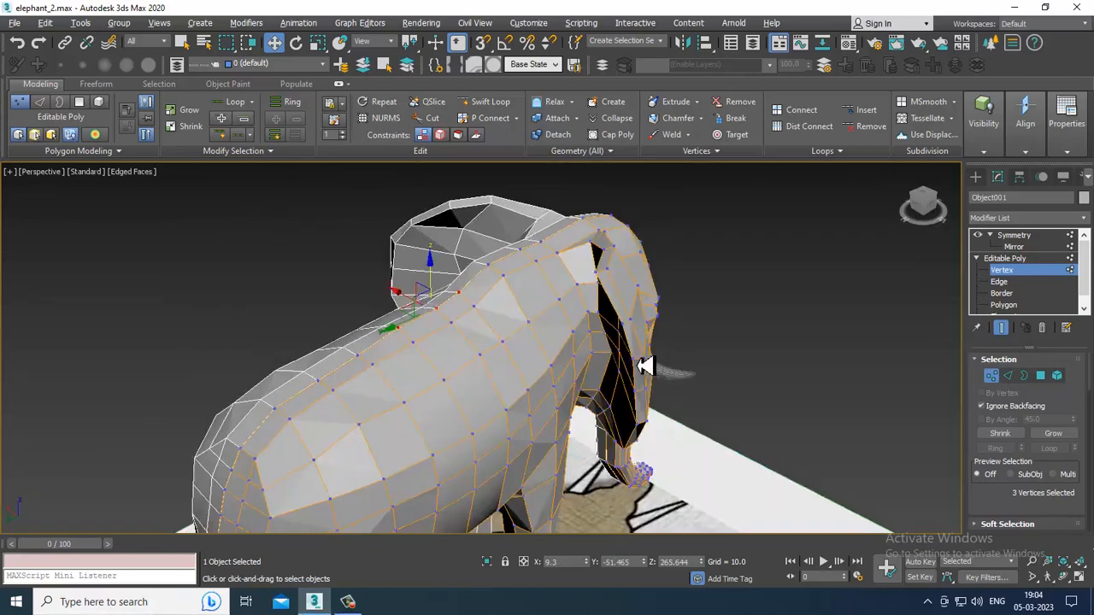
Turn on NURMS smoothing for the elephant and inspect the smoothed body in perspective.
middle_click_drag(645, 367, 526, 365, "alt")
right_click(415, 374)
left_click(399, 203)
middle_click_drag(777, 330, 687, 401, "alt")
middle_click_drag(622, 396, 649, 399, "alt")
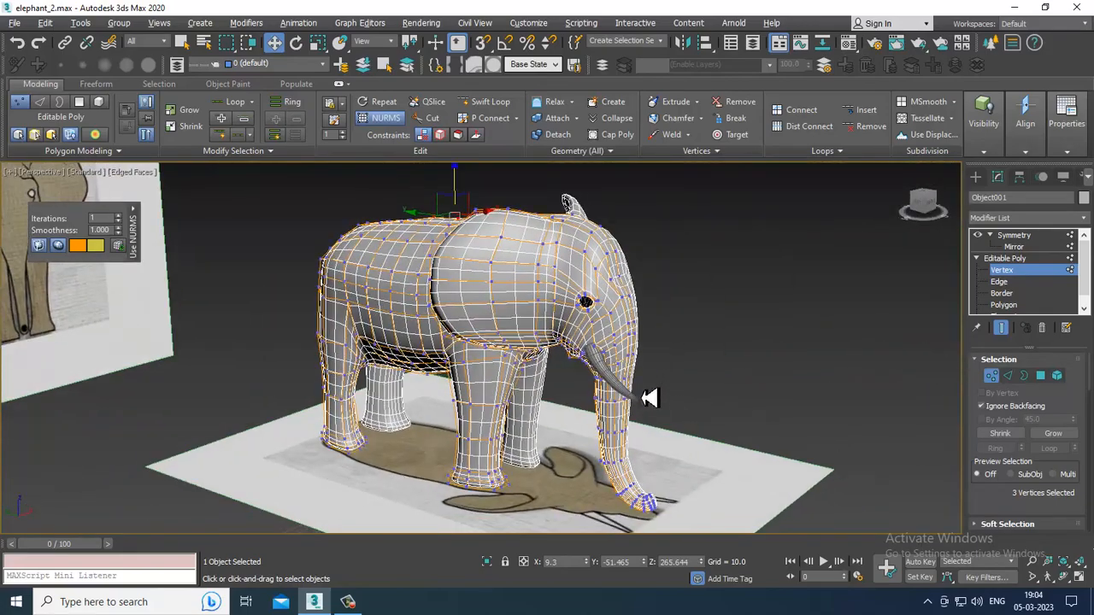
middle_click_drag(600, 438, 594, 325, "alt")
Compare the smoothed elephant's silhouette with the side and front reference drawings.
key("alt+w")
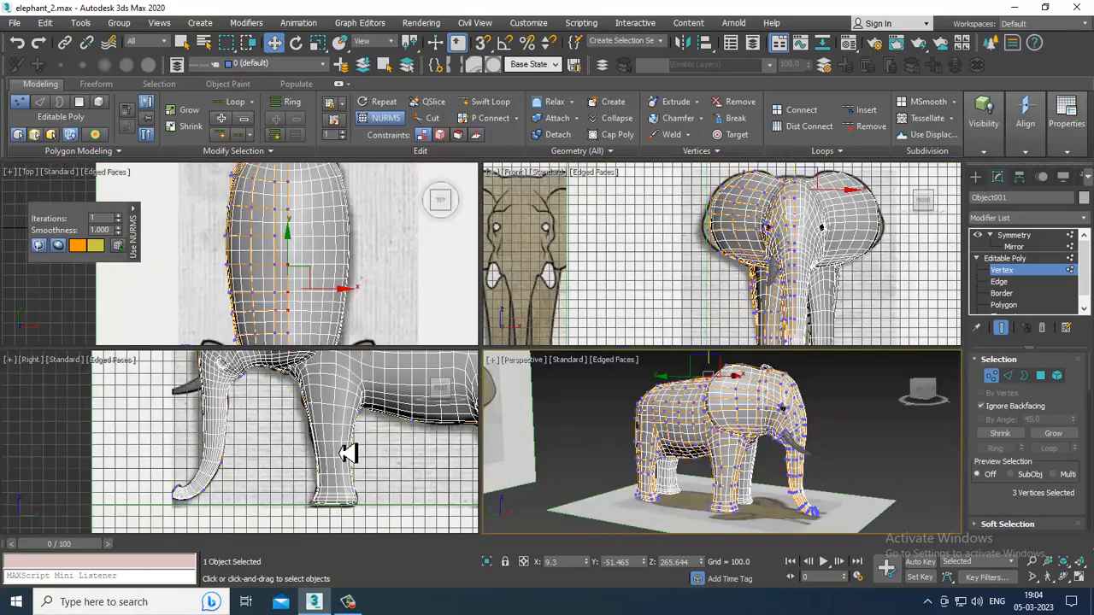
scroll(353, 445, "down", 3)
key("alt+w")
scroll(491, 391, "down", 3)
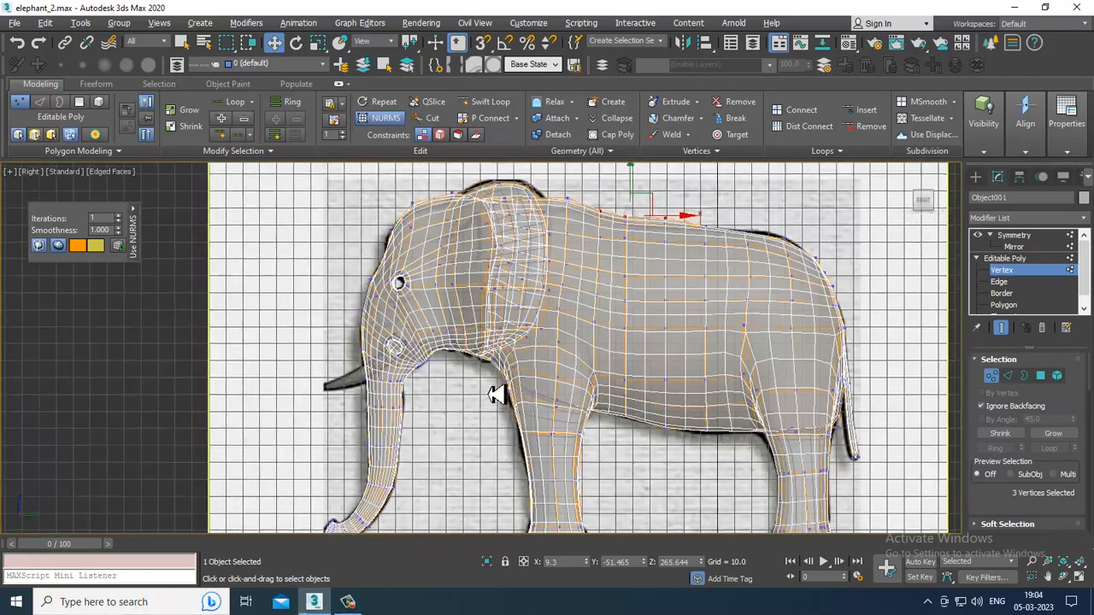
key("alt+w")
key("alt+w")
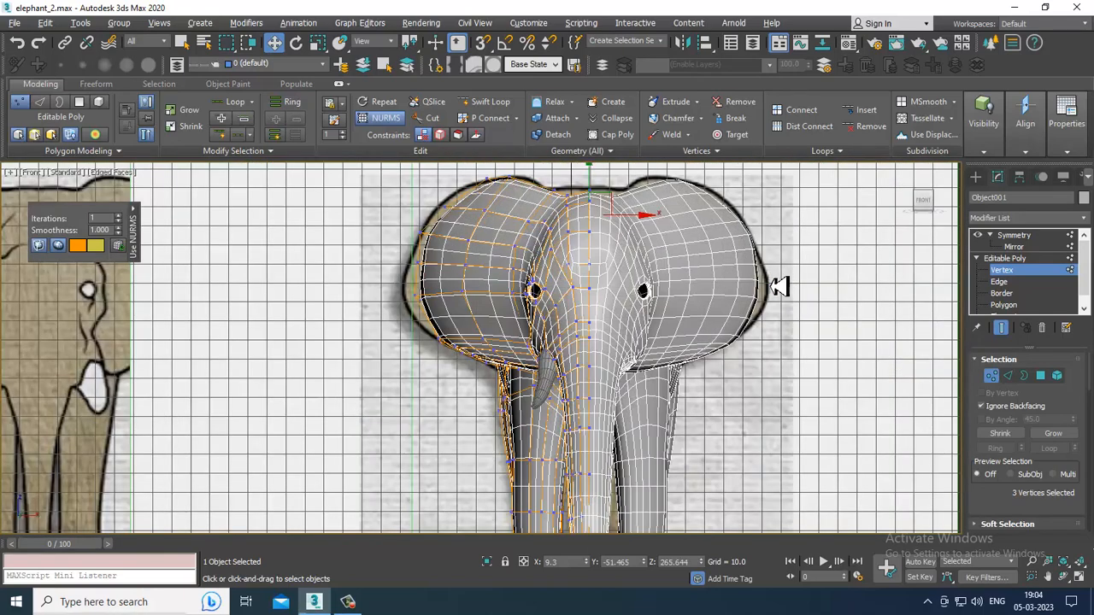
key("alt+w")
middle_click_drag(769, 427, 752, 398, "alt")
key("alt+w")
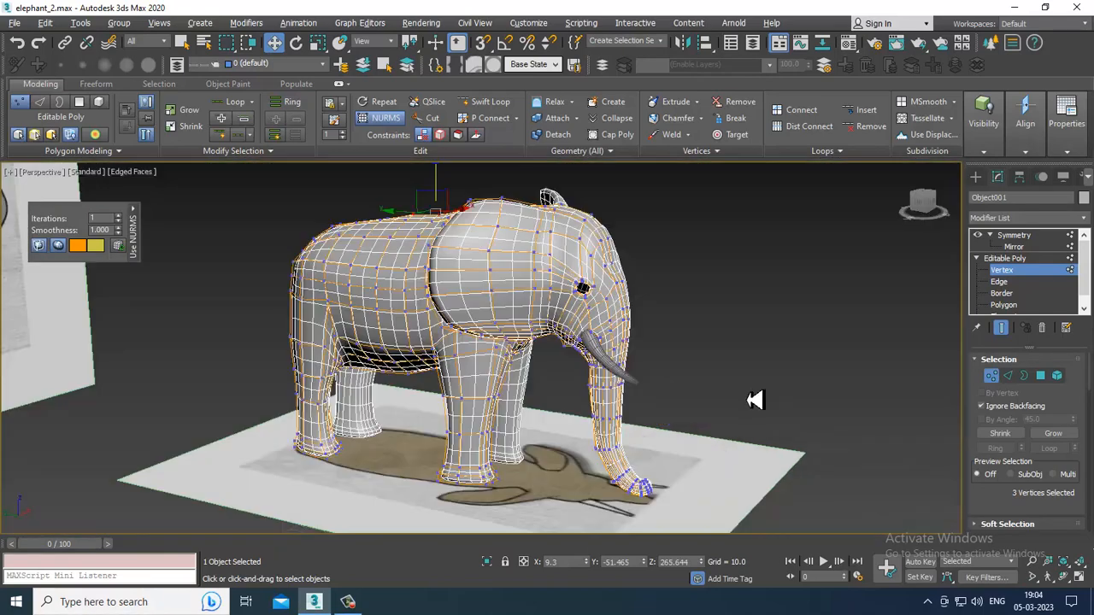
Clear the vertex selection, show the smoothed elephant in all four viewports and collapse the modeling ribbon.
right_click(488, 284)
left_click(817, 324)
middle_click_drag(698, 373, 794, 369, "alt")
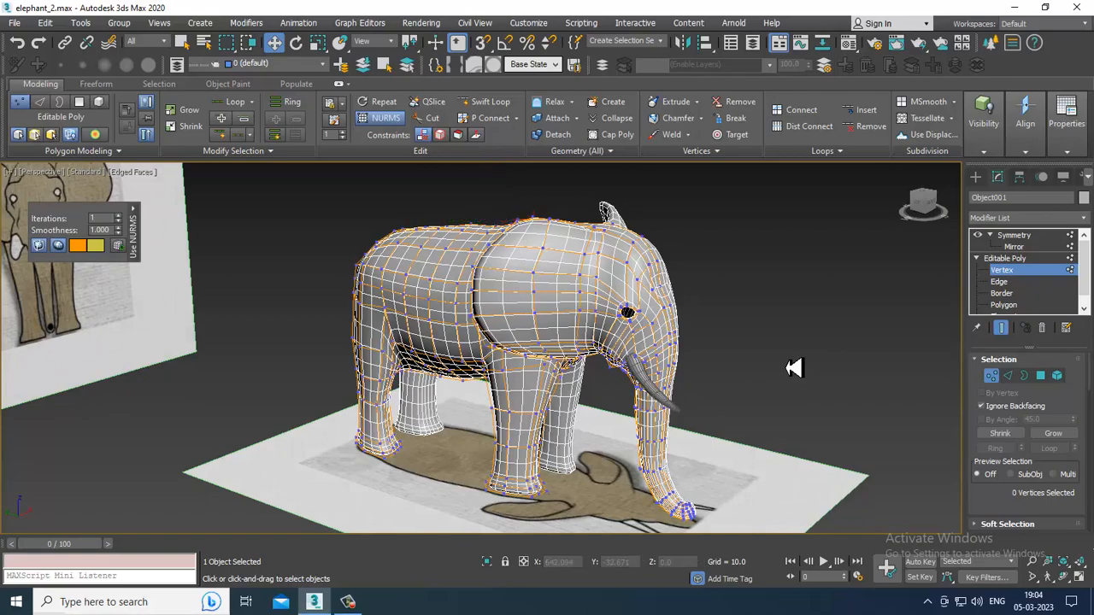
middle_click_drag(740, 365, 761, 382, "alt")
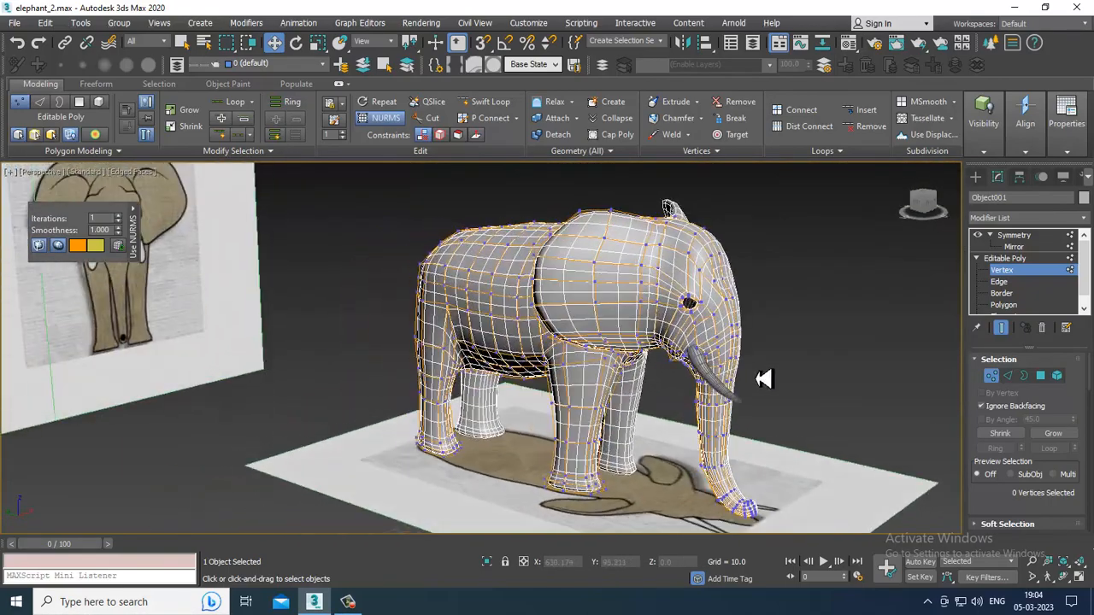
key("alt+w")
middle_click_drag(819, 445, 856, 434, "alt")
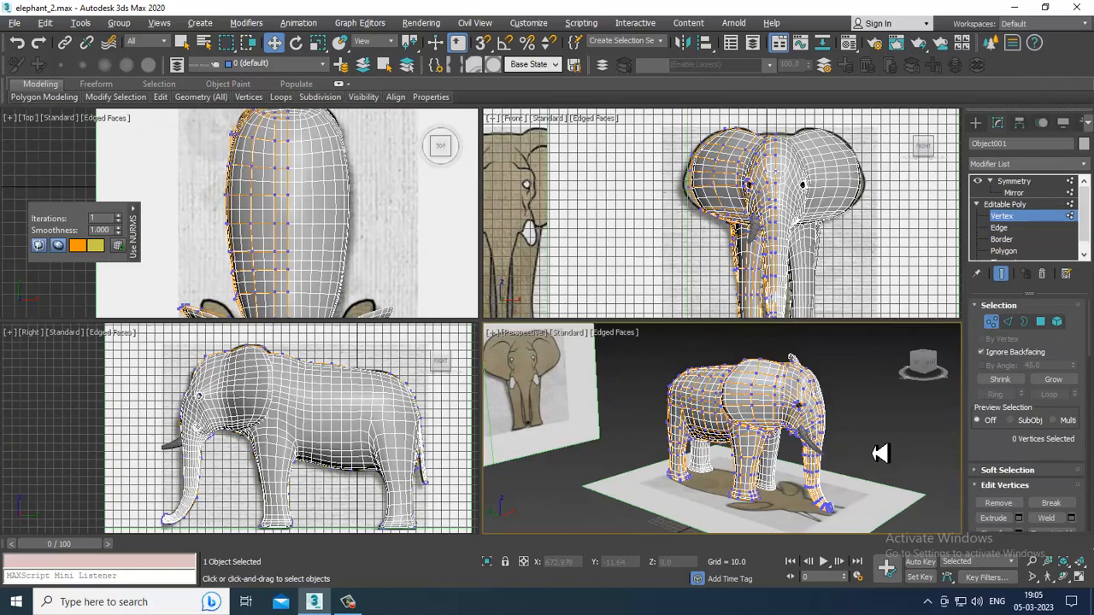
middle_click_drag(879, 454, 861, 453)
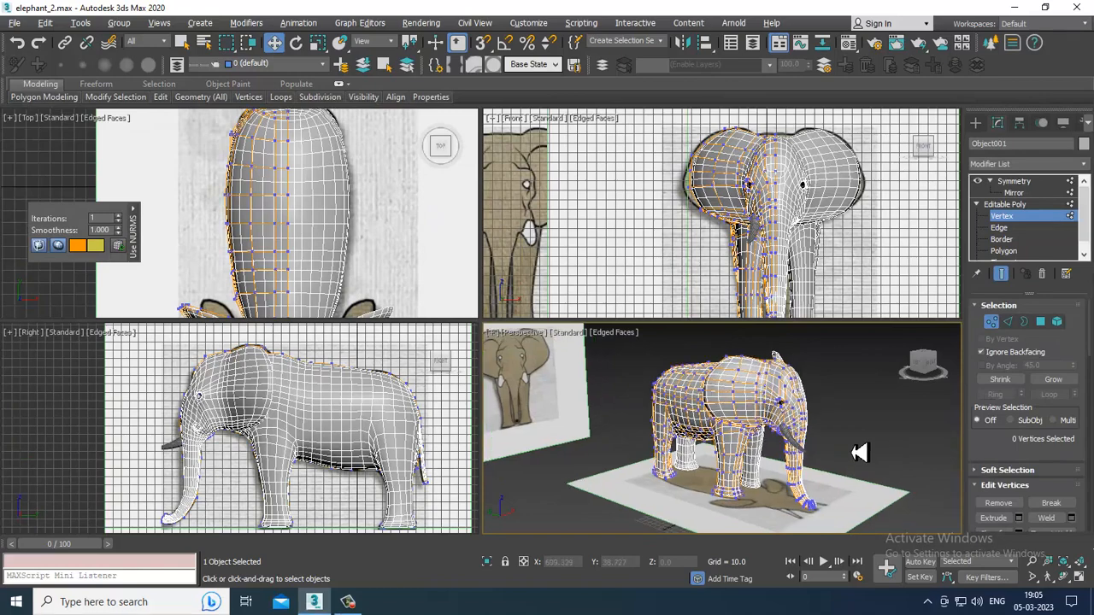